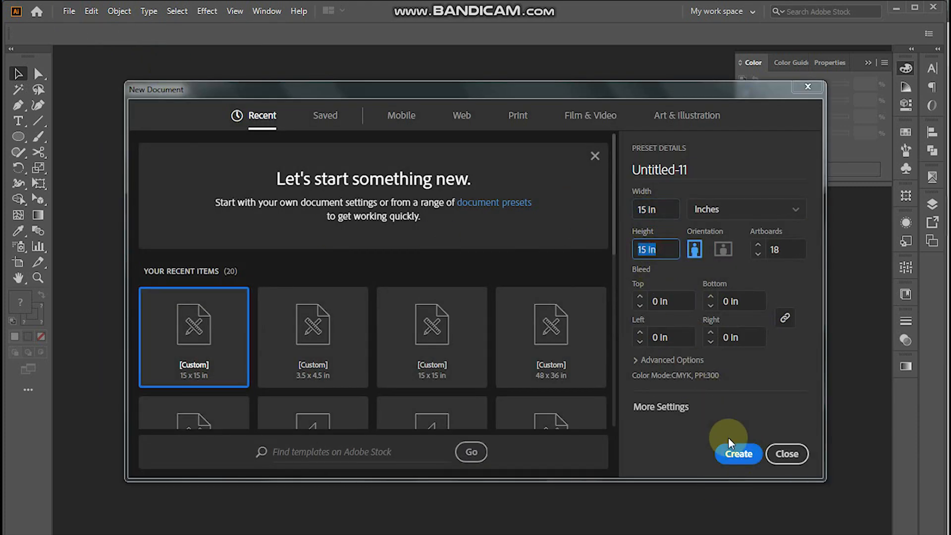
Create a 15 x 15 in document with 18 artboards and delete all artboards except one
click(738, 453)
key(shift+o)
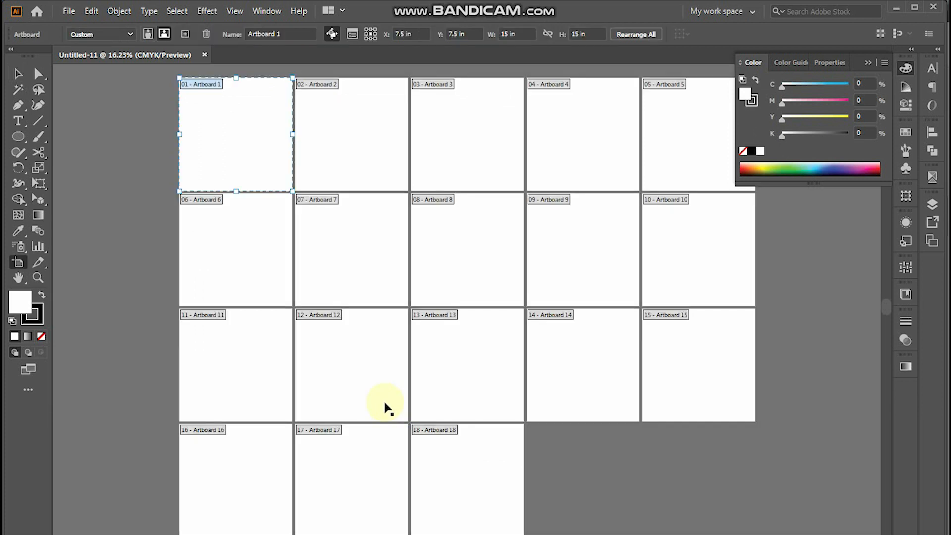
key(Delete)
key(Delete)
key(Delete)
key(Delete)
key(Delete)
key(Delete)
key(Delete)
key(Delete)
key(Delete)
key(Delete)
key(Delete)
key(Delete)
key(Delete)
key(Delete)
key(Delete)
key(Delete)
key(Delete)
key(v)
key(ctrl+0)
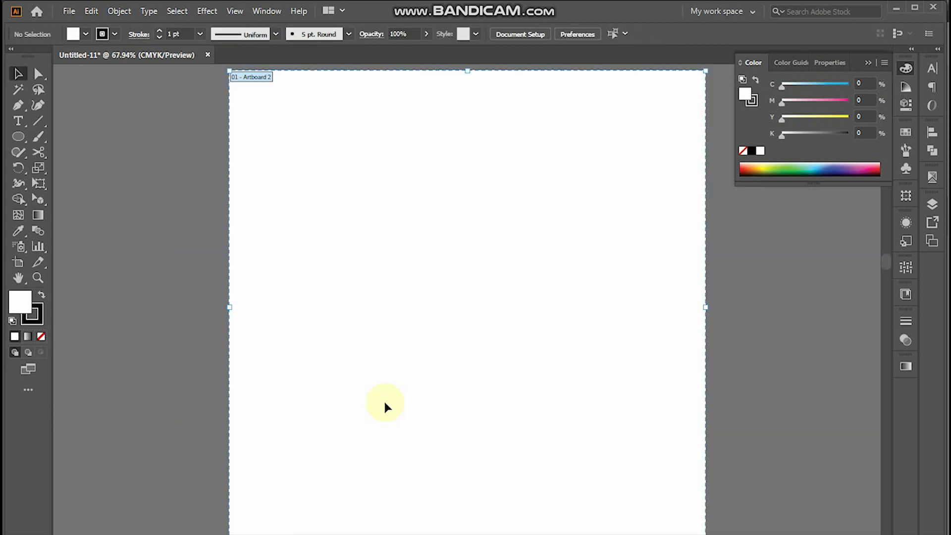
Paste the copied social media post design, position it over the artboard as a tracing reference, and deselect it
click(92, 11)
click(143, 89)
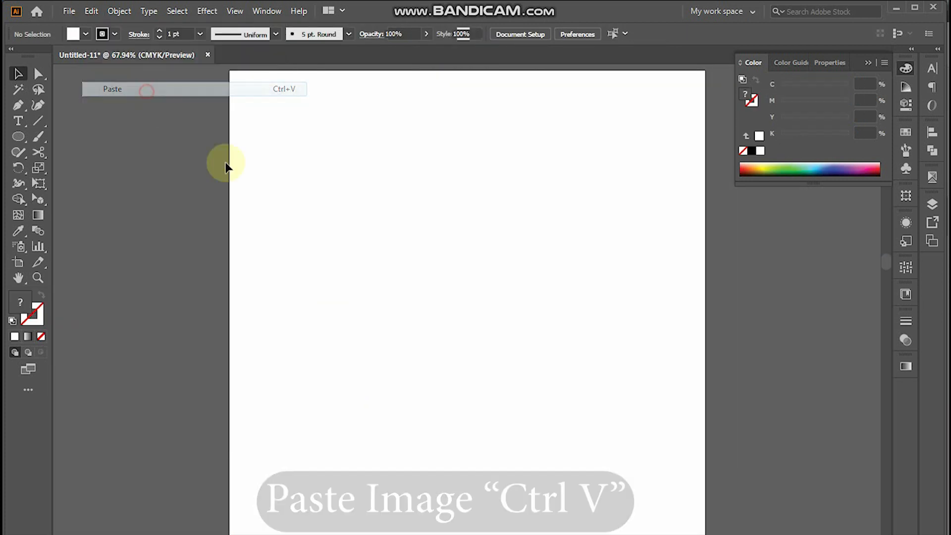
drag(597, 307, 701, 300)
key(ctrl+shift+a)
key(z)
scroll(671, 471, up, 3)
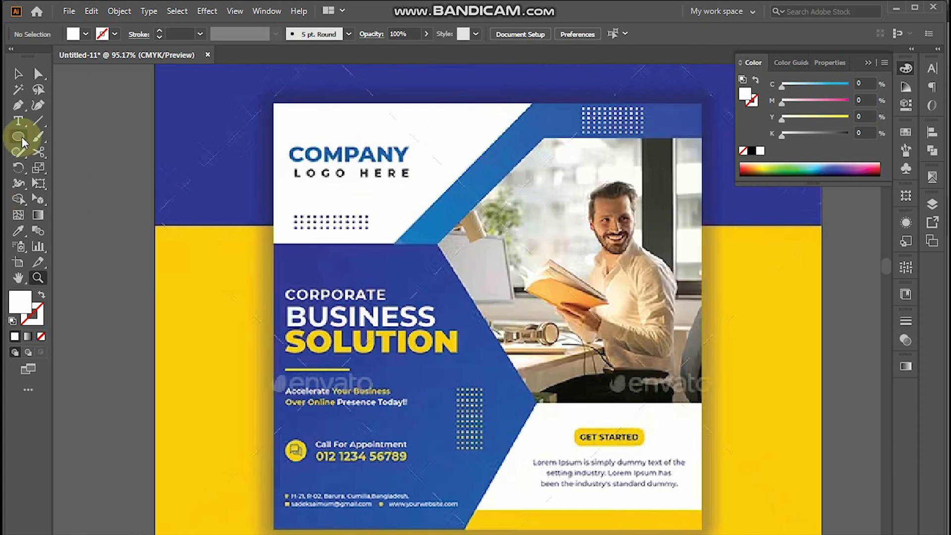
Sketch a white hexagon with the Polygon tool over the flyer's blue text panel, resize it, and deselect it
drag(21, 137, 62, 185)
mouse_move(274, 242)
mouse_down()
mouse_move(442, 386)
mouse_move(430, 370)
mouse_up()
scroll(365, 269, down, 1)
key(v)
drag(351, 247, 412, 409)
drag(393, 361, 382, 382)
key(a)
click(332, 175)
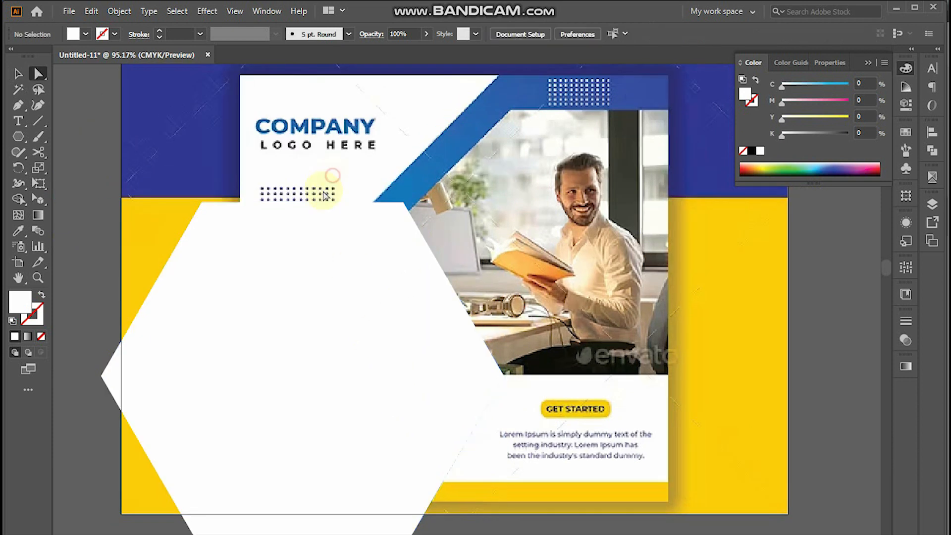
Resize and reposition the hexagon so its right-hand corner fits the blue text panel's pointed edge
key(v)
click(193, 356)
drag(90, 375, 132, 376)
drag(364, 388, 465, 340)
drag(495, 370, 359, 438)
drag(180, 450, 382, 264)
key(ctrl+z)
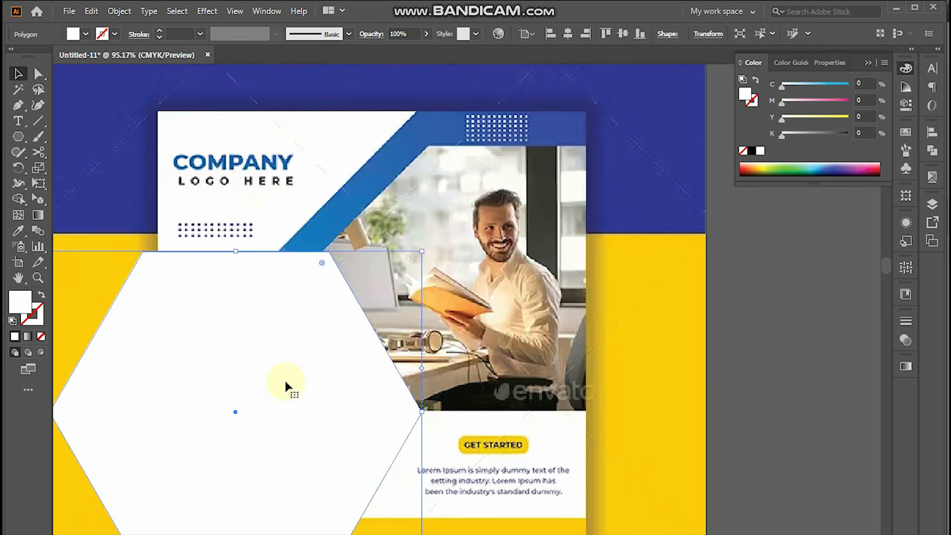
Paste a copy of the hexagon in front and move it up over the flyer's photo
click(92, 11)
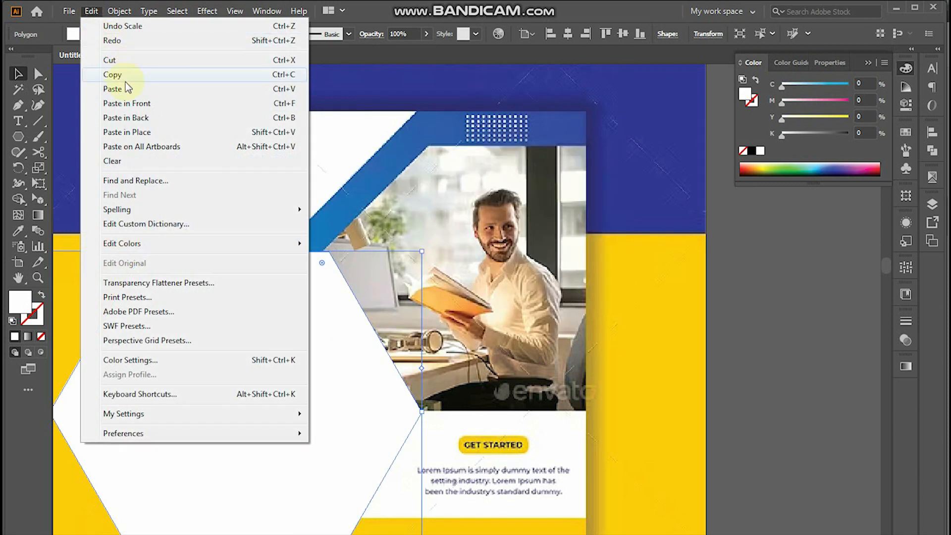
click(124, 75)
click(91, 11)
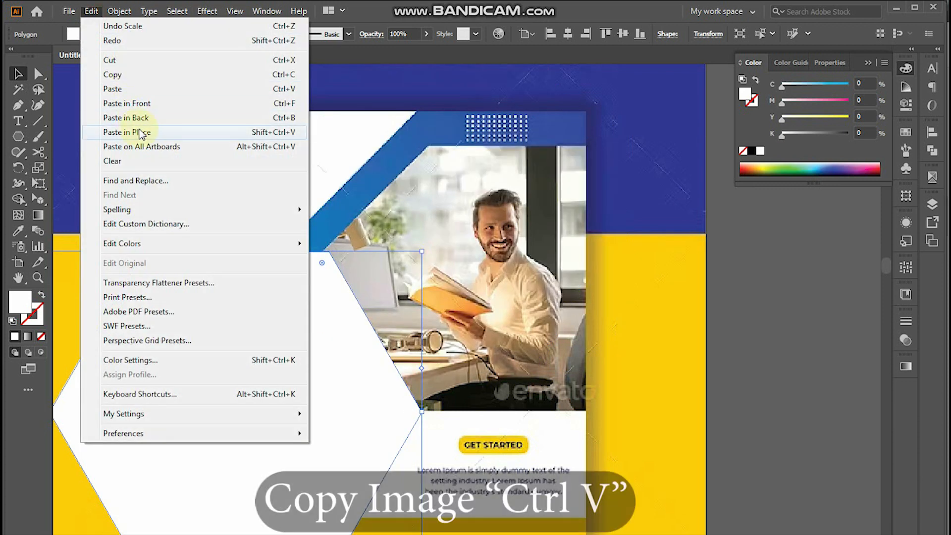
click(130, 103)
drag(228, 398, 429, 199)
drag(376, 260, 455, 300)
scroll(499, 317, up, 1)
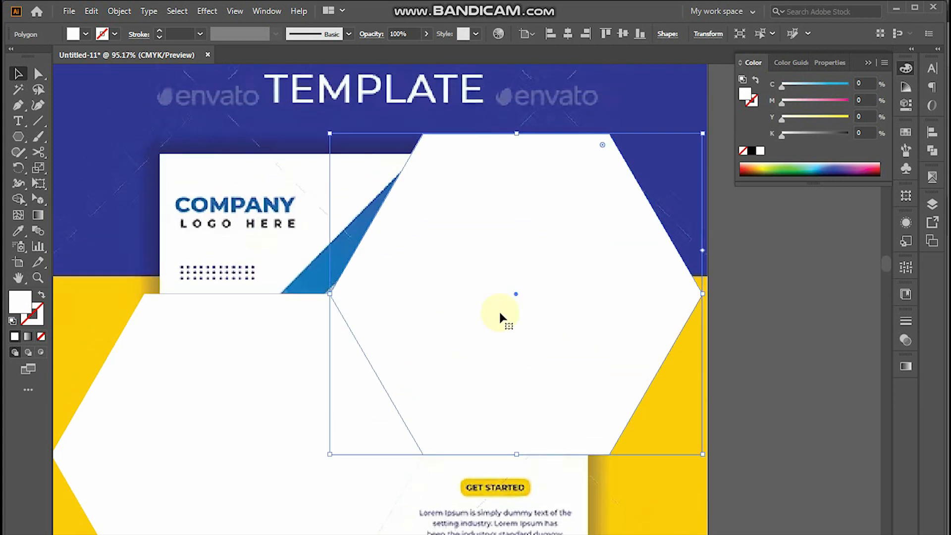
Adjust the hexagon copy's size and position over the photo so its lower-left edge meets the first hexagon
click(519, 139)
click(644, 198)
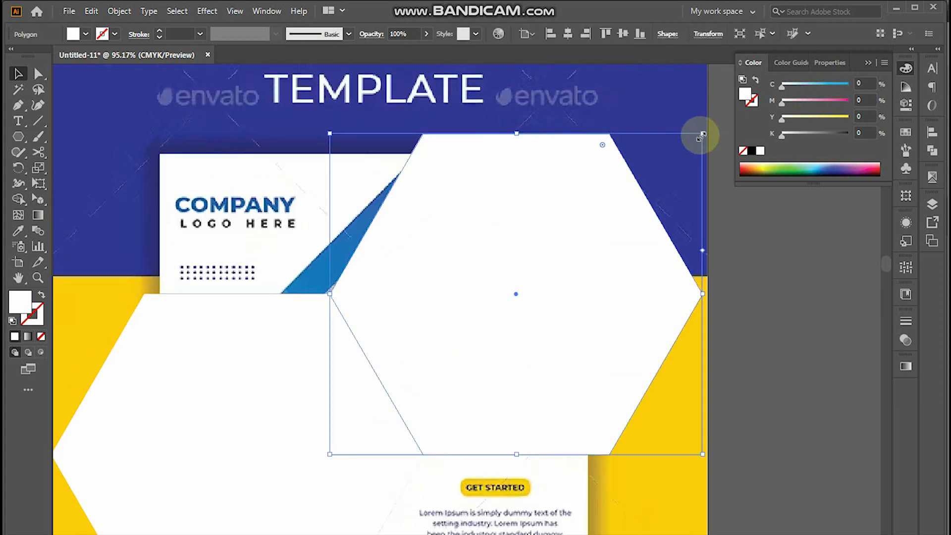
drag(703, 134, 616, 207)
drag(422, 379, 421, 341)
drag(546, 343, 496, 353)
drag(573, 306, 653, 304)
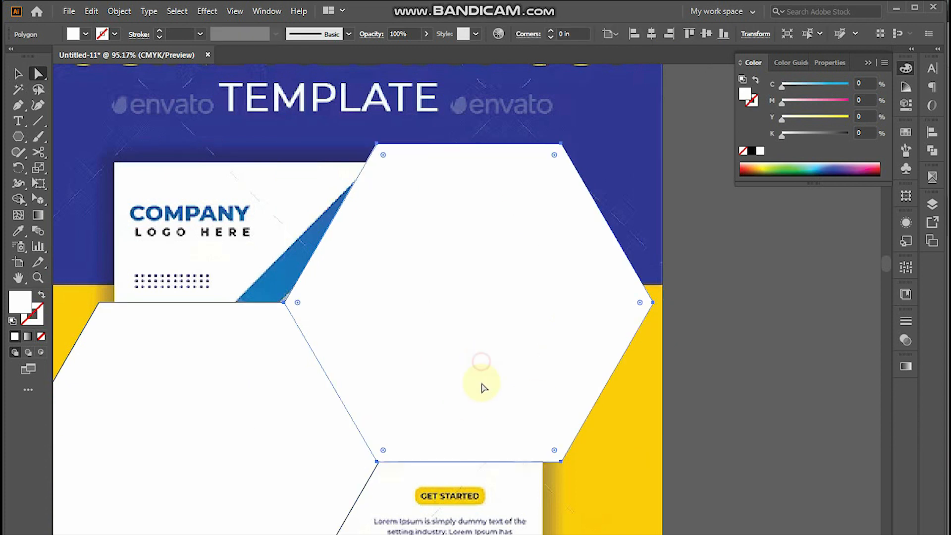
Apply the default white fill and 1 pt black stroke to the hexagons and nudge the upper one toward their shared corner
key(s)
drag(448, 429, 401, 414)
key(d)
drag(301, 443, 365, 450)
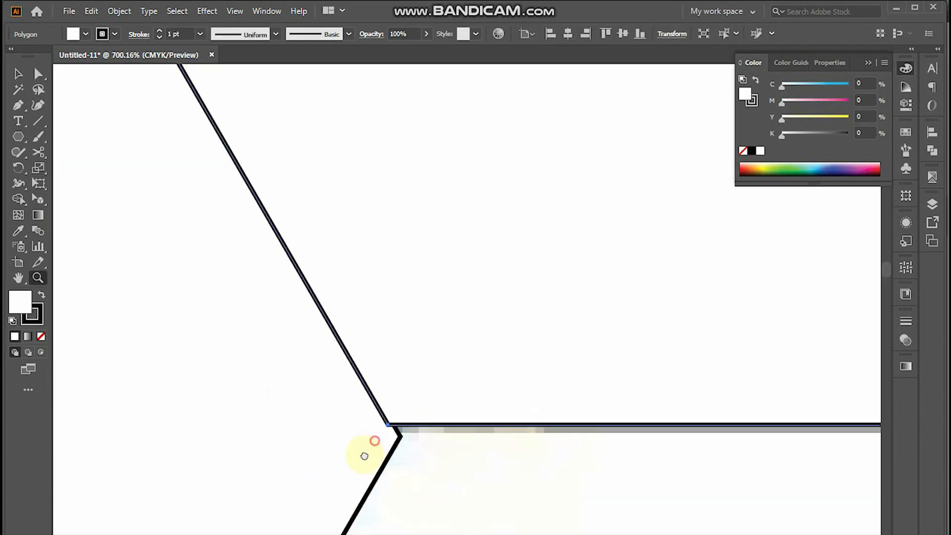
key(v)
drag(441, 384, 456, 394)
Use outline view to align the upper hexagon's left corner with the lower hexagon's upper-right corner
key(z)
alt+click(435, 301)
alt+click(453, 297)
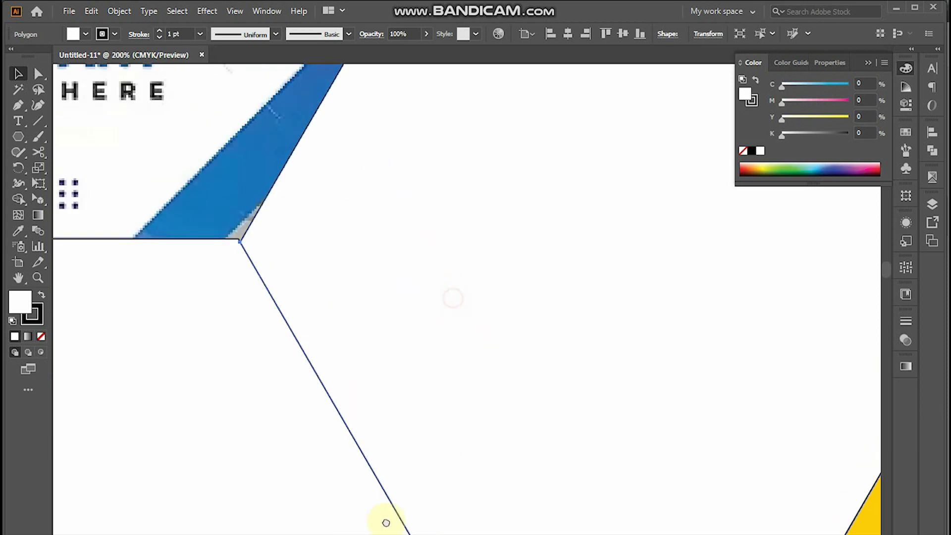
drag(223, 246, 291, 288)
key(a)
key(ctrl+y)
drag(348, 302, 338, 277)
key(z)
key(ctrl+0)
Fine-tune the corner where the two hexagons meet above the white text area, using outline view
drag(462, 431, 521, 452)
drag(467, 382, 467, 383)
drag(609, 299, 430, 453)
key(a)
drag(445, 338, 461, 337)
key(ctrl+y)
key(ctrl+0)
Move the upper hexagon's two top anchor points straight down to the upper edge of the reference photo
click(526, 222)
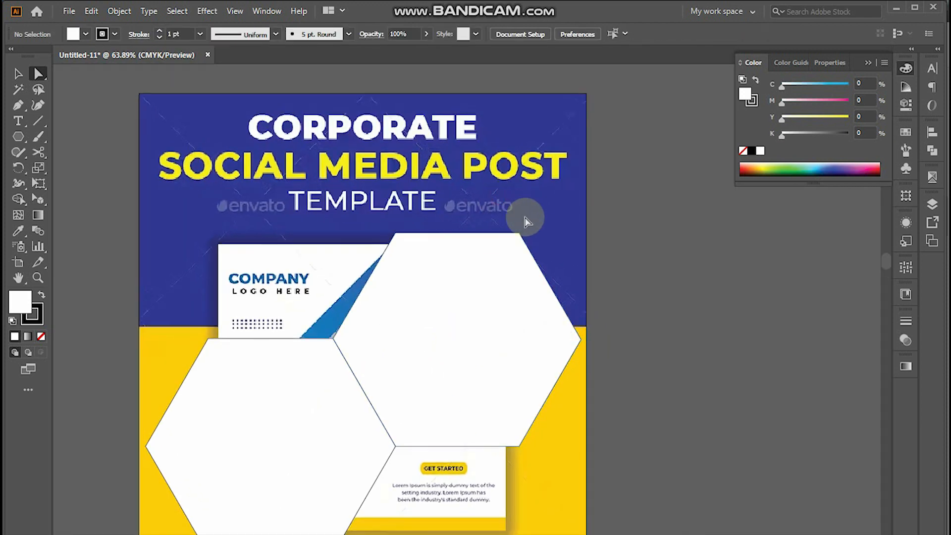
drag(511, 305, 509, 267)
scroll(388, 349, left, 1)
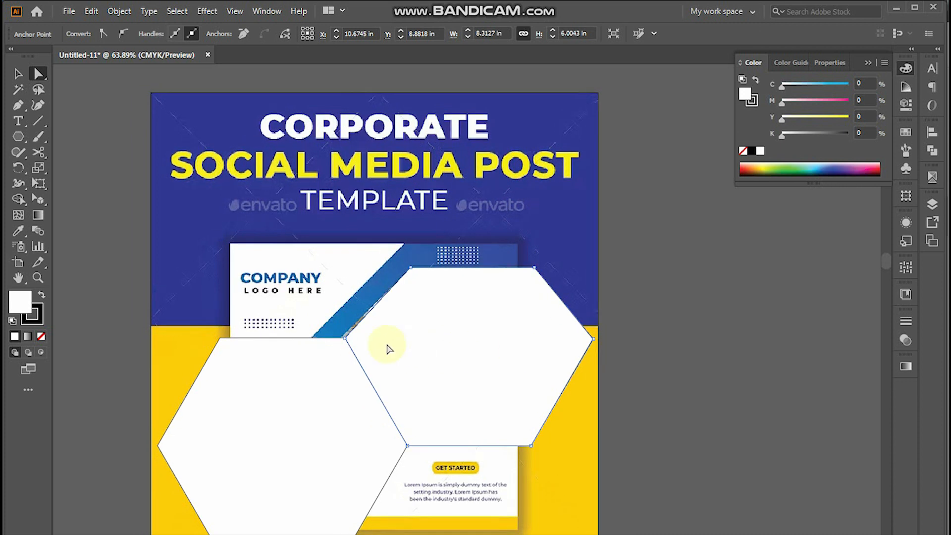
click(556, 355)
Duplicate the lower hexagon, place the copy over the blue diagonal stripe, and reduce its height to the flyer's top edge
click(277, 426)
drag(273, 481, 426, 410)
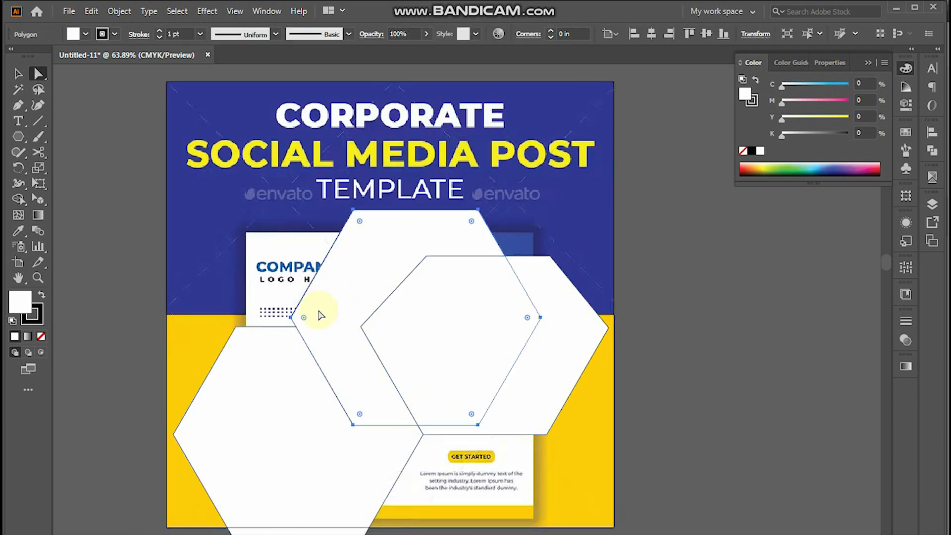
key(v)
drag(331, 320, 354, 327)
drag(443, 218, 444, 233)
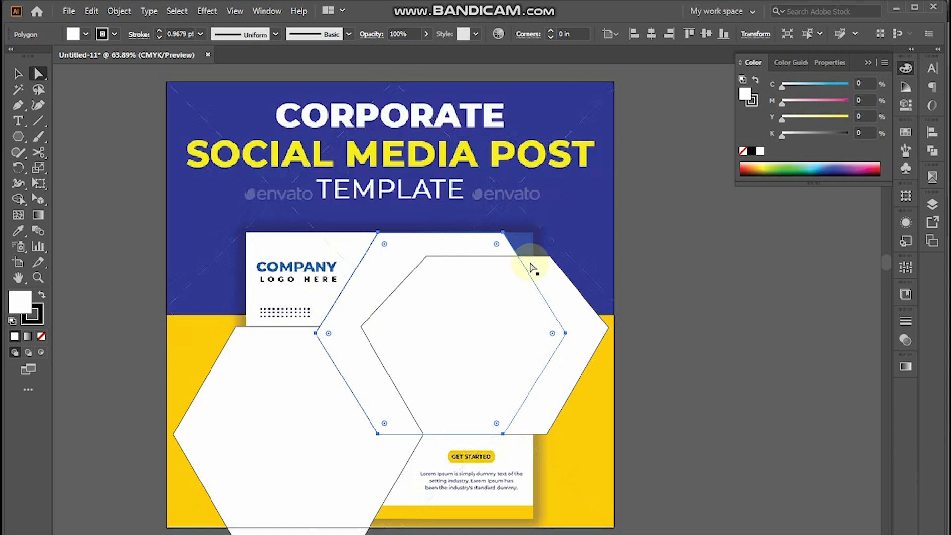
Move the new hexagon's upper-right and lower-right anchor points outward to form a straight vertical right side
key(a)
click(503, 232)
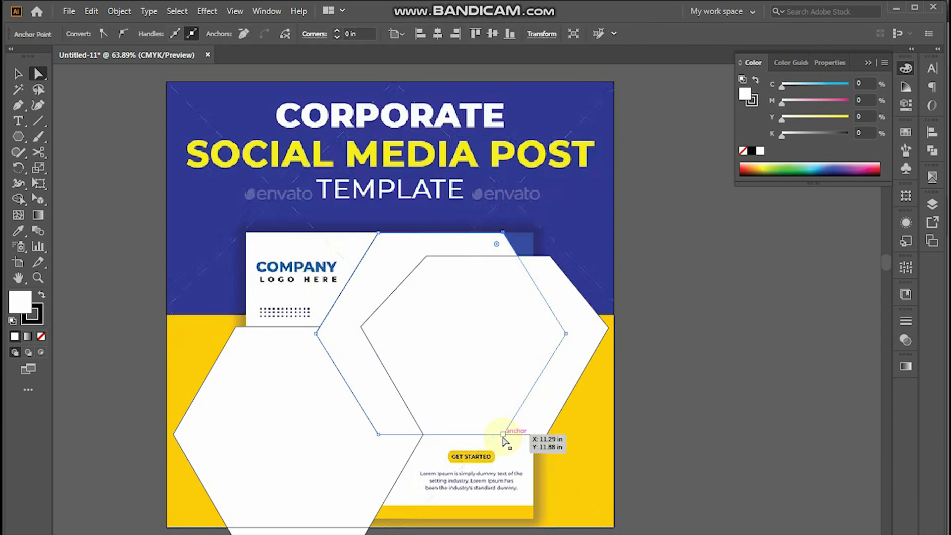
drag(562, 435, 564, 435)
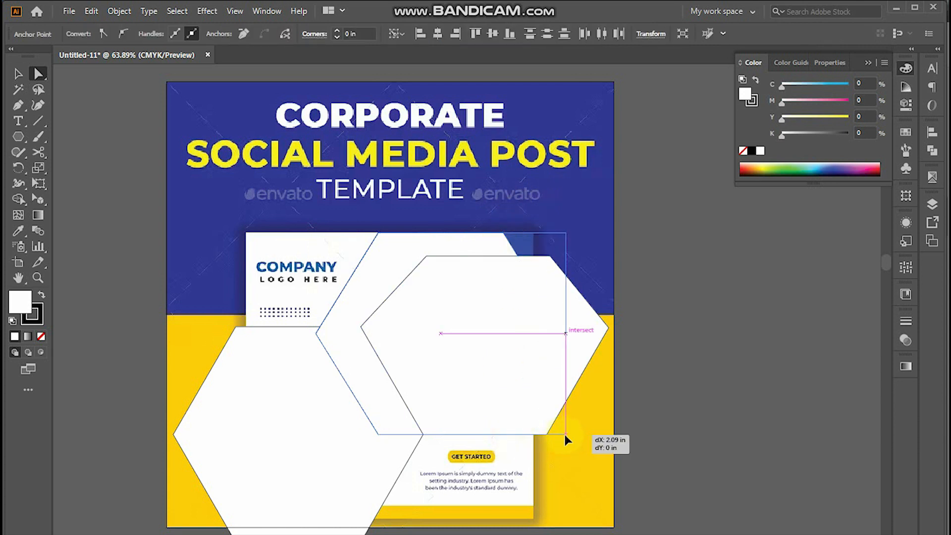
click(652, 418)
Bring the lower hexagon to the front of the other shapes
click(383, 378)
click(323, 448)
key(ctrl+shift+bracketright)
drag(369, 280, 644, 278)
key(ctrl+z)
Shift the stripe shape's upper-left anchor point sideways along the flyer's top edge to match the diagonal stripe
key(a)
click(349, 211)
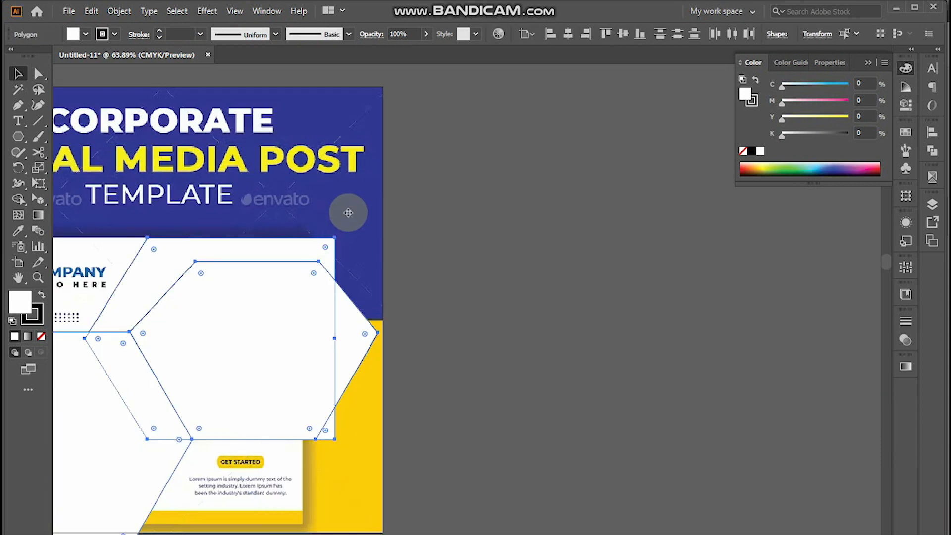
click(147, 240)
drag(196, 239, 191, 242)
key(ctrl+minus)
key(ctrl+minus)
Move the traced shapes off the reference design to compare them with it, and undo the move
key(v)
drag(396, 353, 218, 367)
key(z)
drag(645, 433, 470, 428)
scroll(470, 429, up, 2)
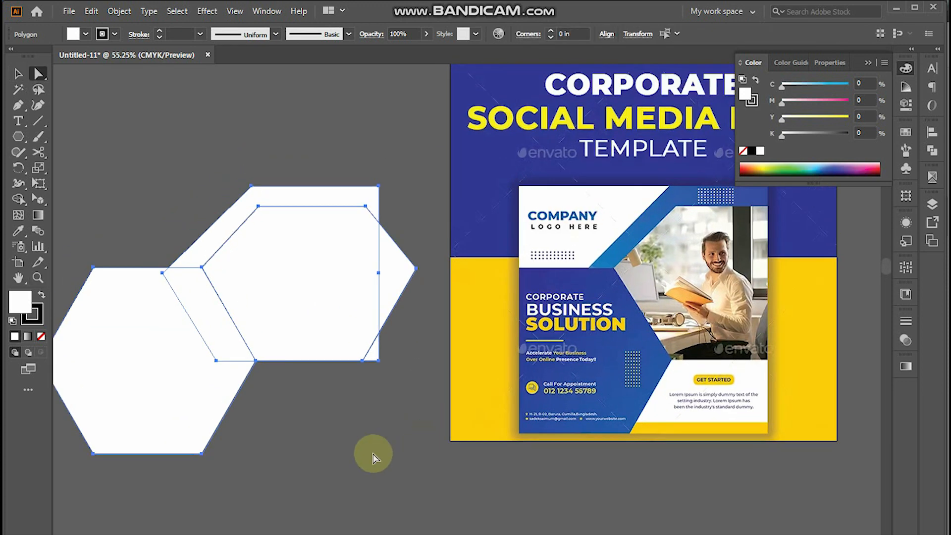
key(ctrl+z)
Move the stripe shape's left anchor point horizontally to the right to adjust the angle of its diagonal edge
scroll(388, 395, right, 3)
key(a)
click(234, 319)
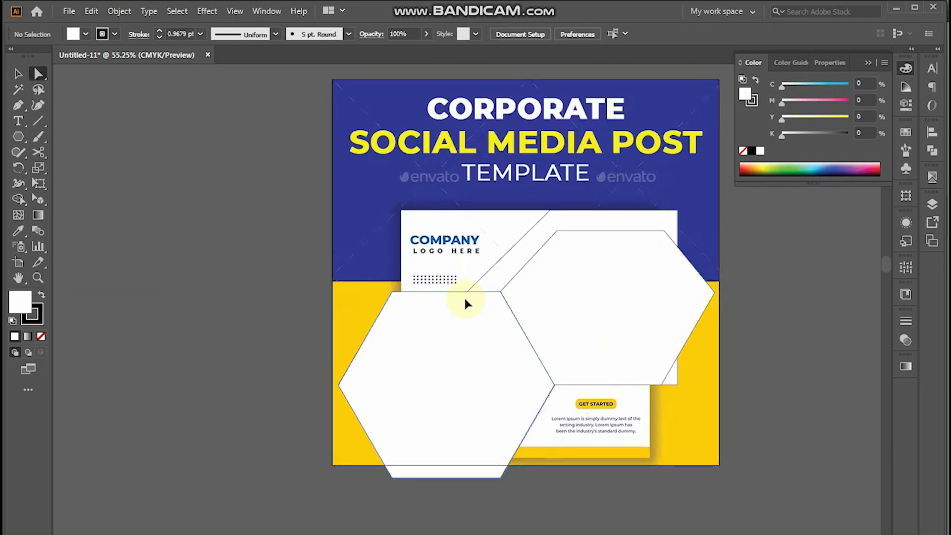
key(ctrl+y)
click(461, 297)
key(ctrl+y)
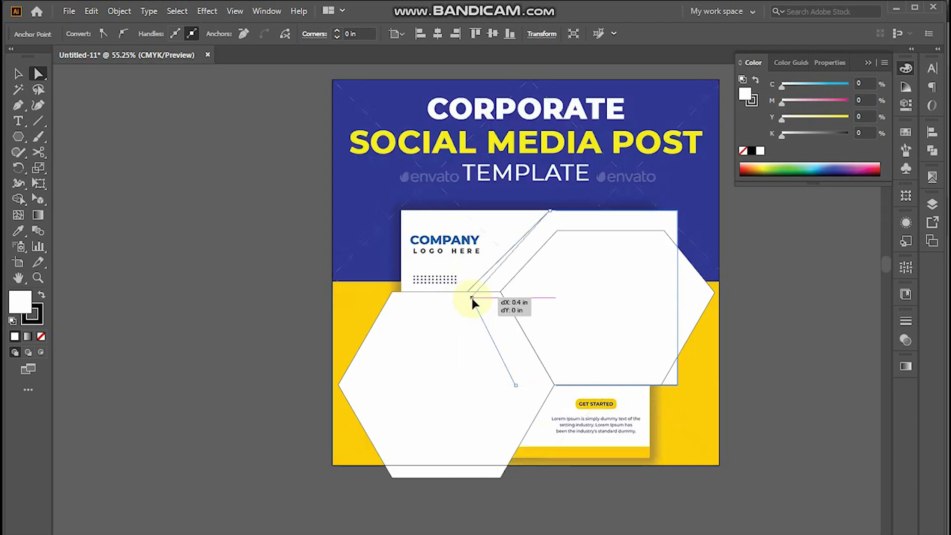
drag(474, 299, 481, 297)
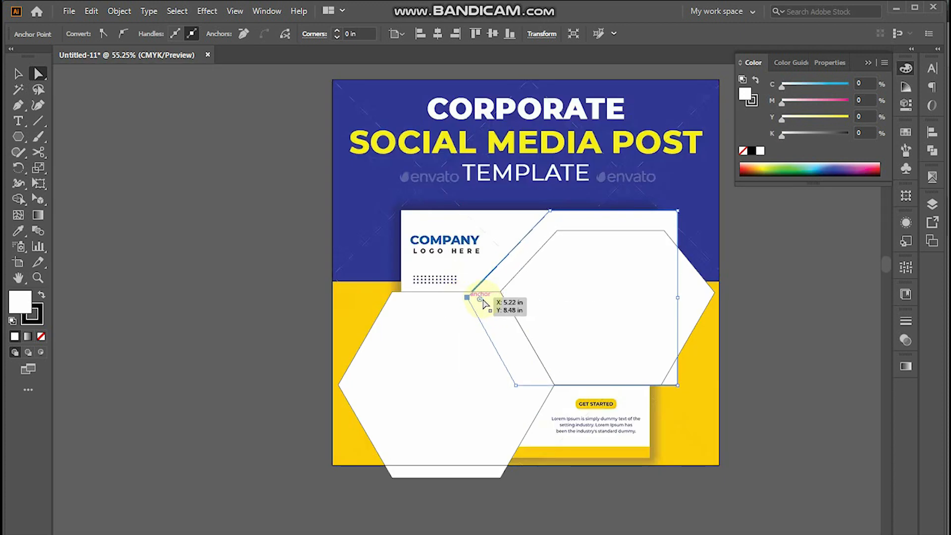
Move the shapes aside to examine the lower part of the reference design, and restore their position
key(v)
key(ctrl+minus)
scroll(675, 240, right, 2)
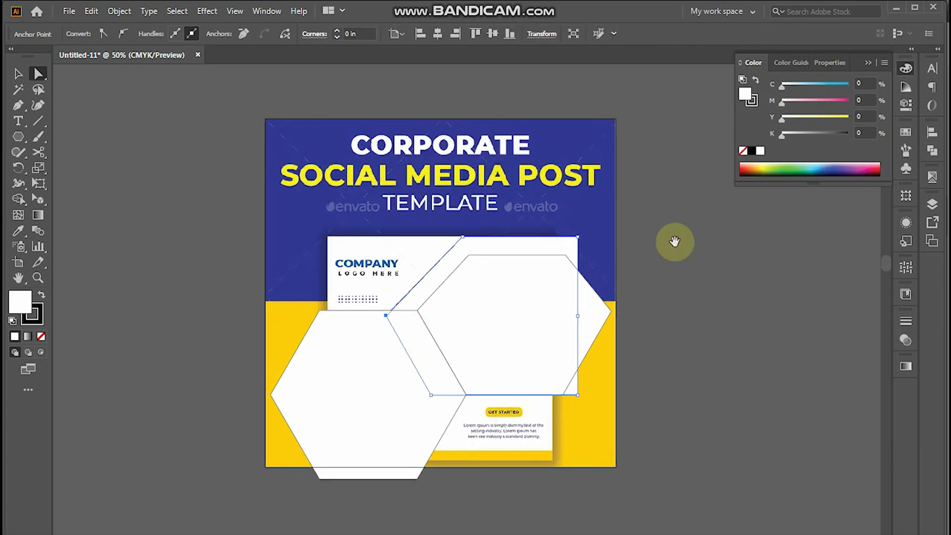
scroll(544, 347, down, 1)
click(399, 397)
drag(478, 380, 148, 361)
ctrl+click(419, 383)
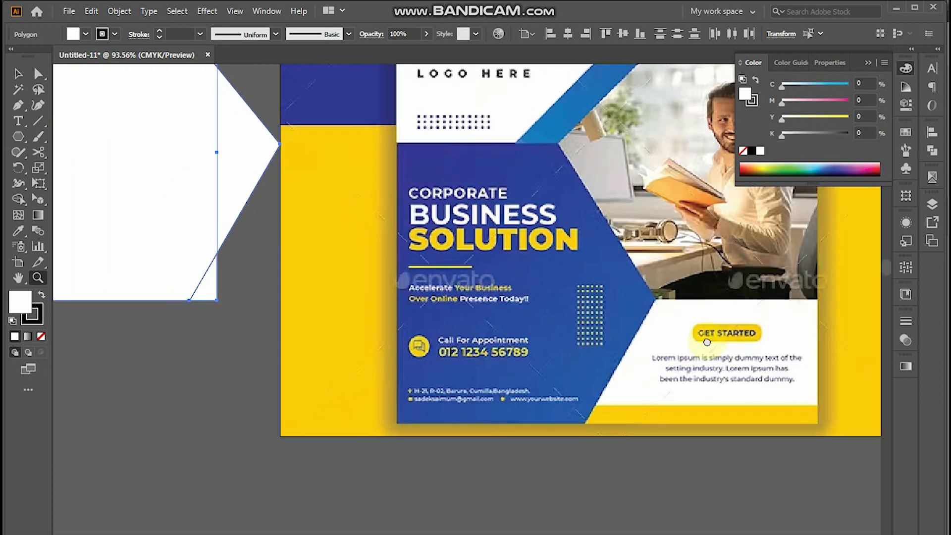
scroll(420, 383, up, 2)
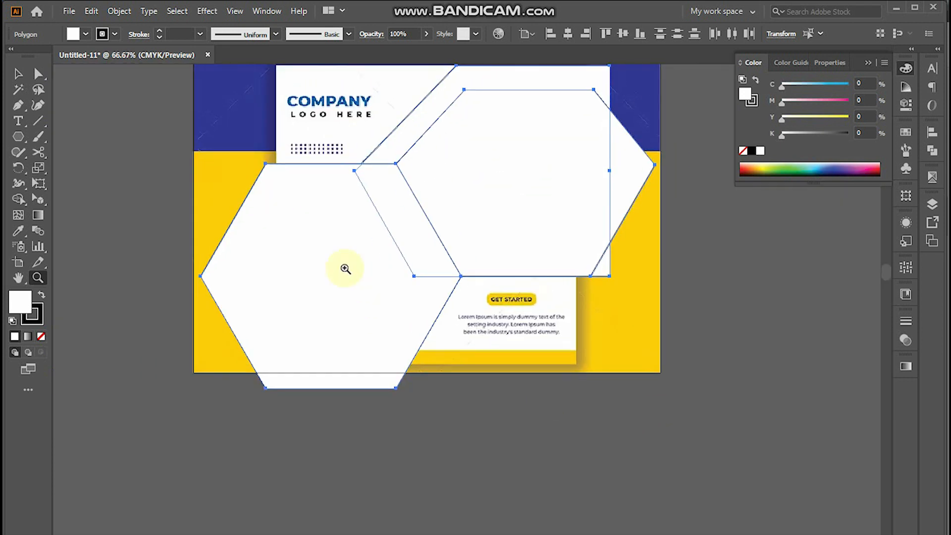
Draw a rounded rectangle over the yellow GET STARTED button of the reference design
click(655, 359)
drag(654, 359, 711, 360)
key(m)
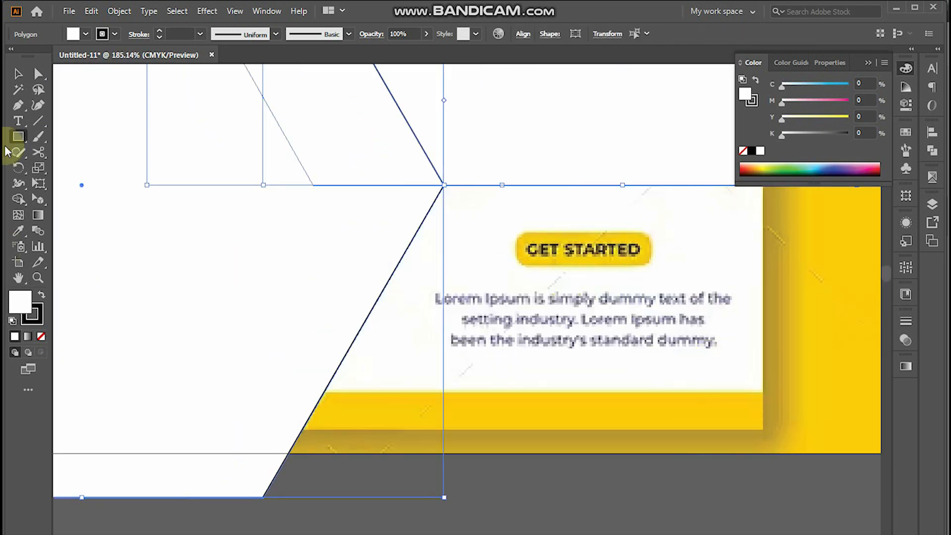
click(19, 137)
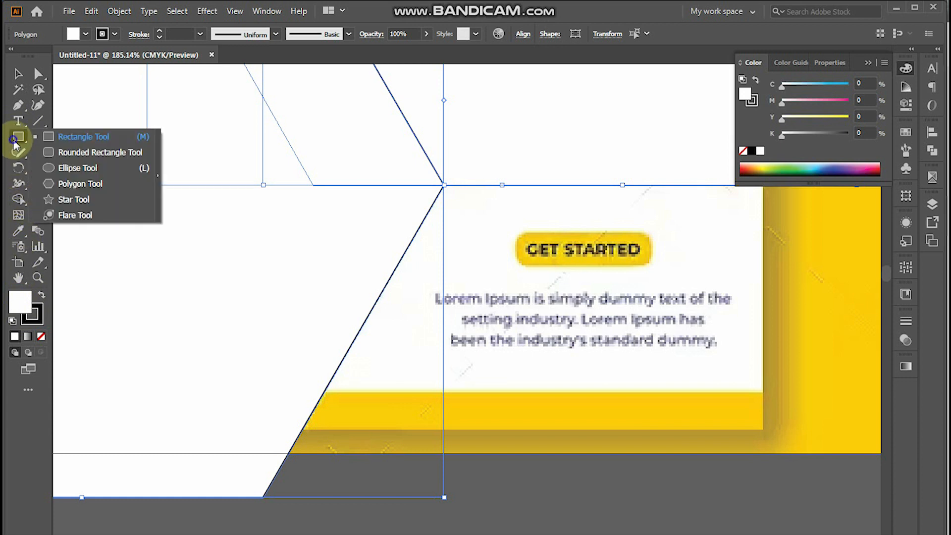
click(57, 153)
drag(516, 231, 655, 263)
scroll(768, 259, up, 3)
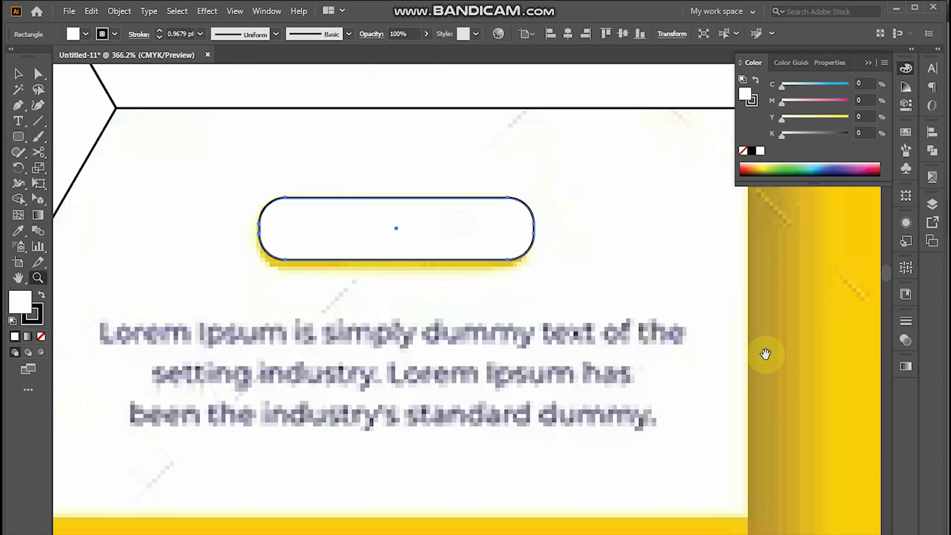
Increase the rounded rectangle's height to match the button and move it directly below the reference button
key(v)
scroll(629, 294, left, 1)
drag(495, 233, 489, 303)
key(ctrl+z)
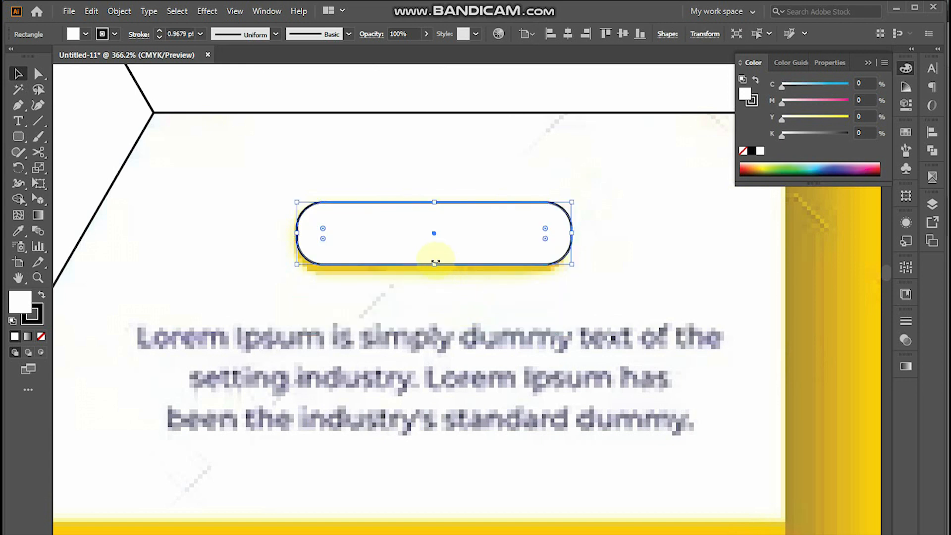
drag(435, 262, 435, 276)
mouse_move(537, 243)
mouse_down()
mouse_move(539, 361)
mouse_move(536, 322)
mouse_up()
Add the text "Get Started" in Adobe Arabic, enlarge it to fit over the reference button label, and make it Bold
key(t)
key(t)
click(284, 163)
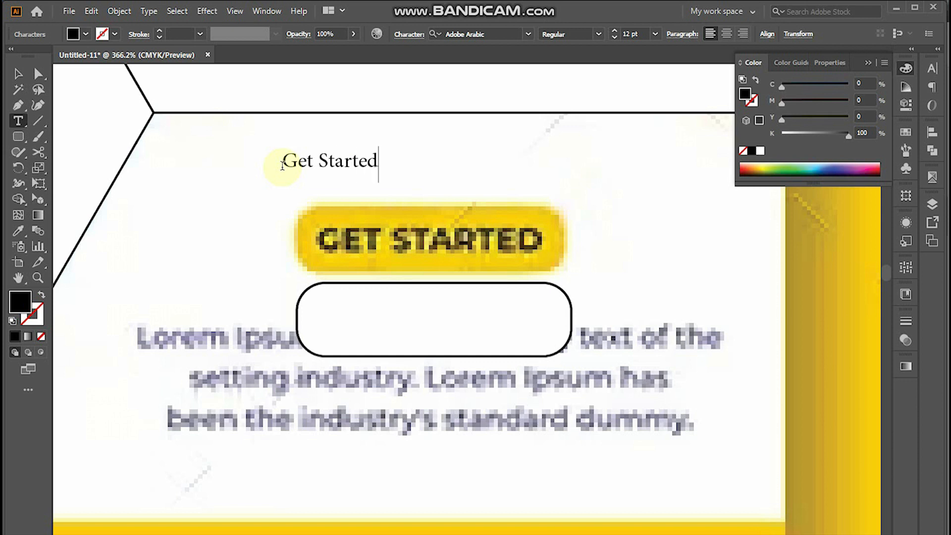
drag(395, 243, 541, 243)
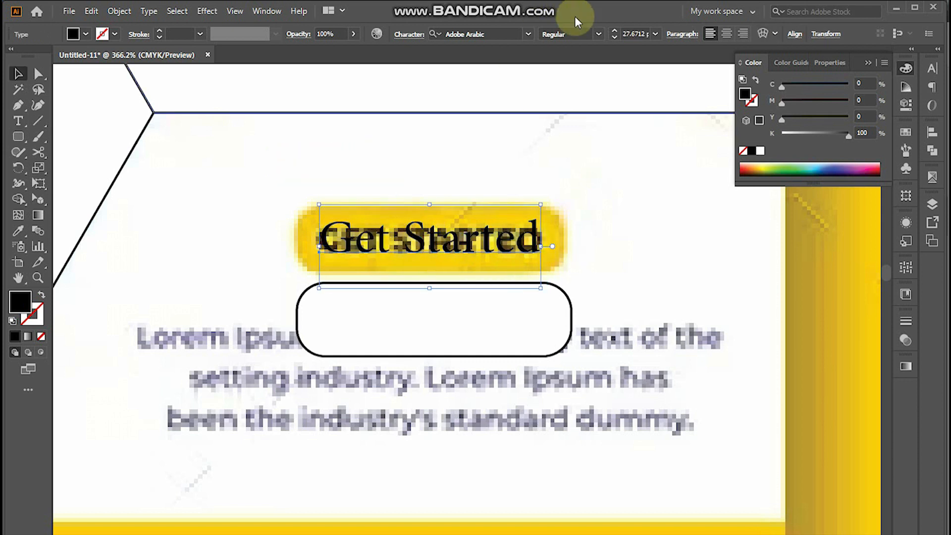
click(598, 34)
click(583, 75)
Remove the stroke from the rounded rectangle below the reference button
click(493, 327)
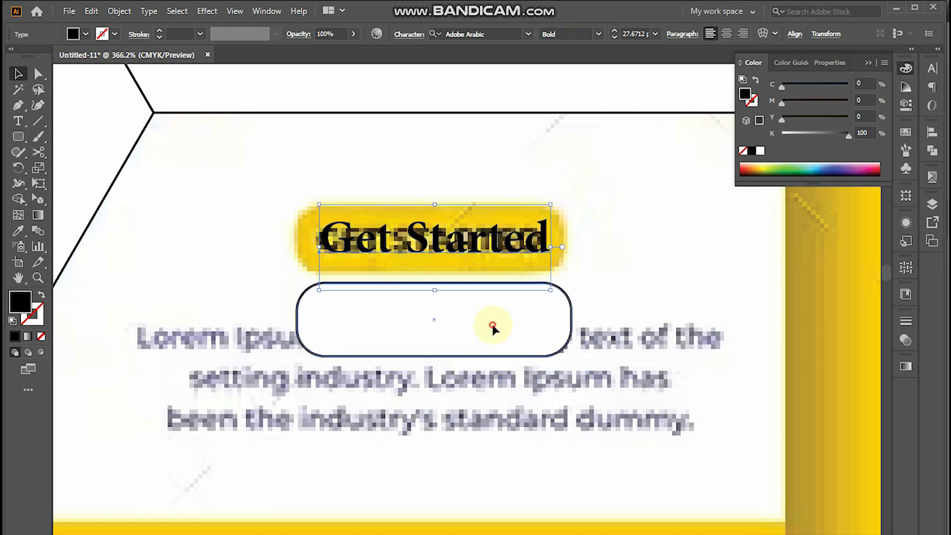
click(40, 312)
click(41, 336)
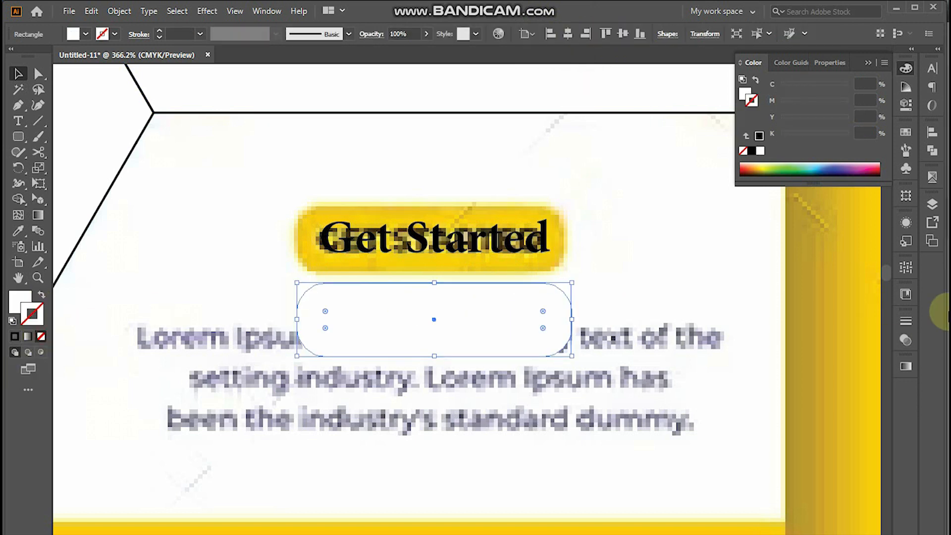
Fill the rounded rectangle with a linear gradient and set the gradient's end color to red
click(905, 366)
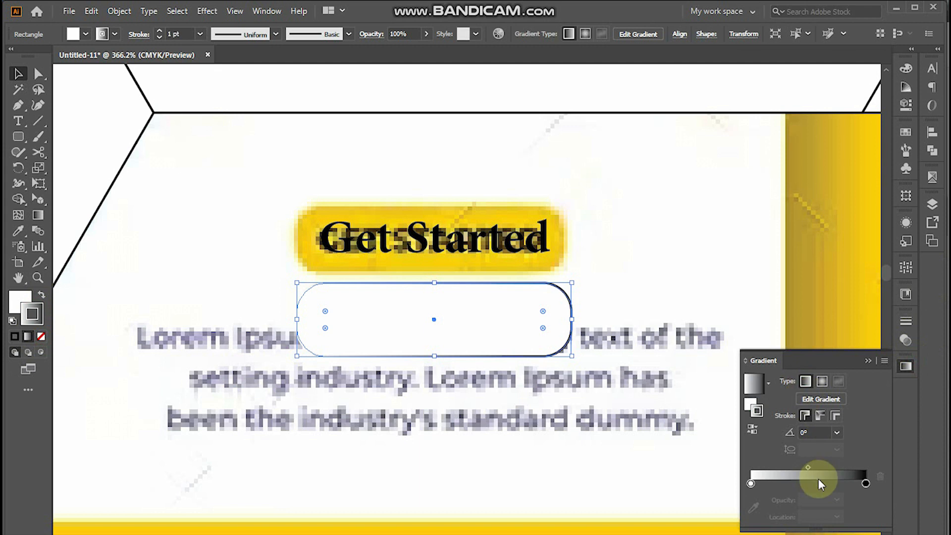
click(757, 407)
click(805, 381)
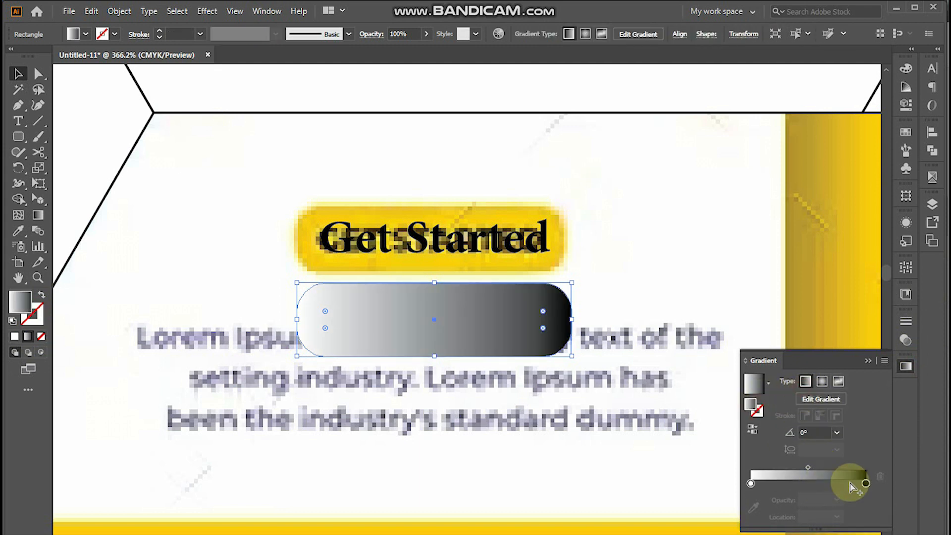
double_click(866, 483)
click(697, 383)
click(732, 355)
Set the gradient's start color to dark red with C 0, M 100, Y 100 and K 50
click(751, 484)
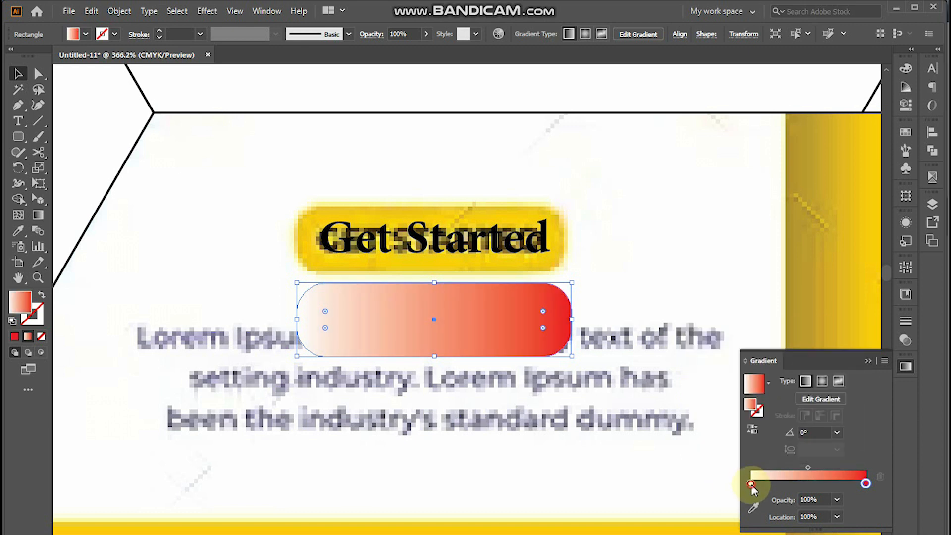
double_click(751, 484)
click(696, 359)
click(863, 333)
click(842, 373)
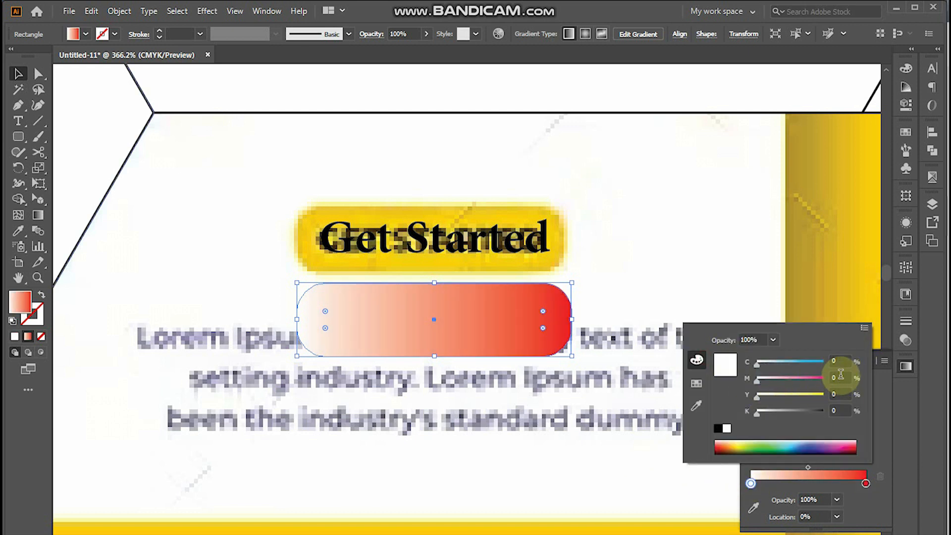
text(100)
key(Tab)
text(1)
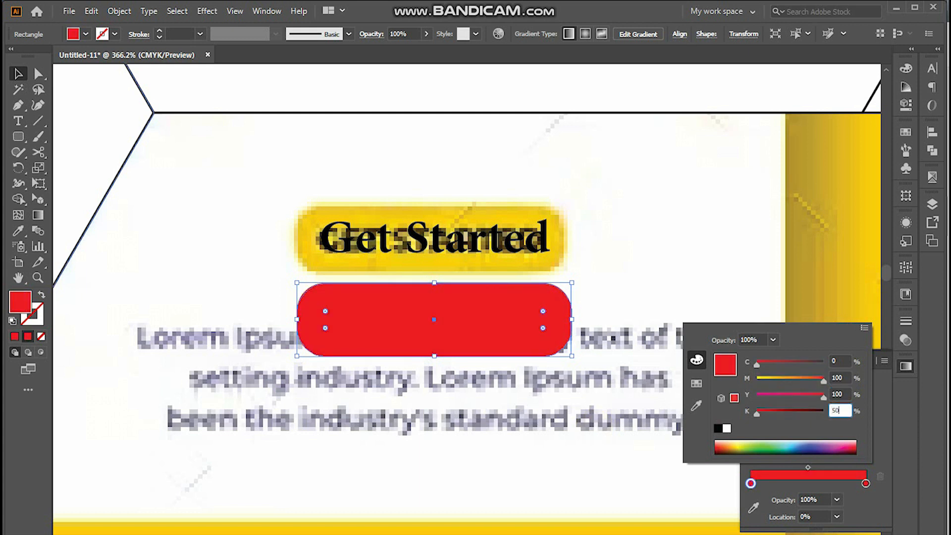
text(50)
key(Return)
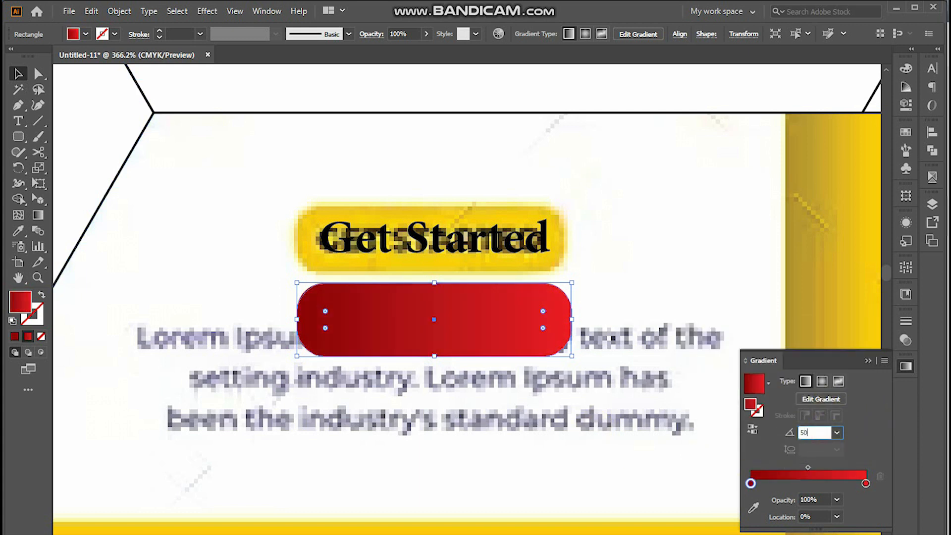
Set the angle of the rounded rectangle's red gradient to 90°
click(830, 422)
click(822, 399)
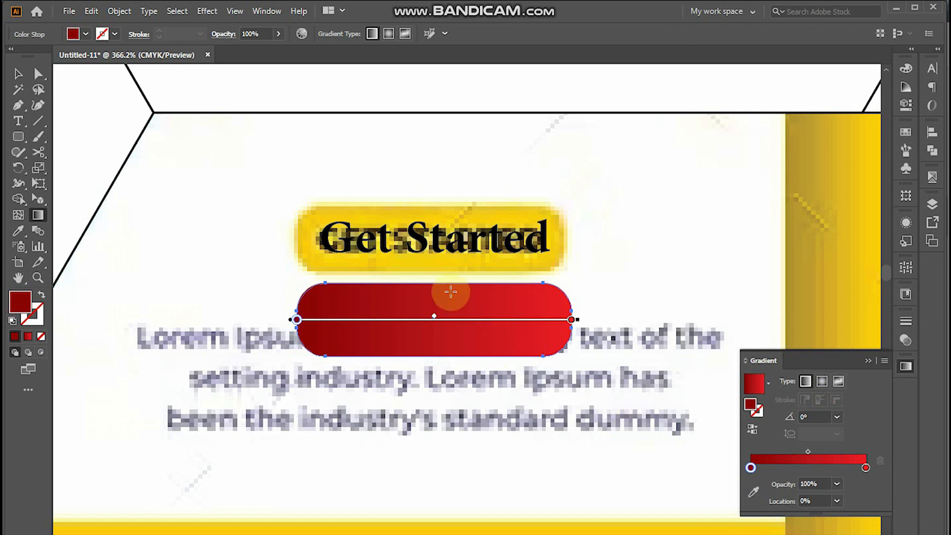
click(816, 417)
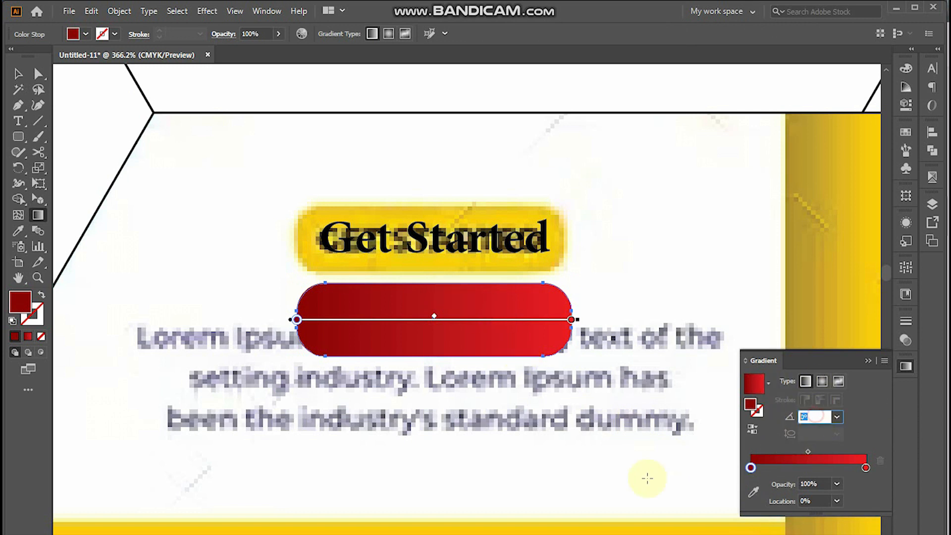
key(Return)
scroll(541, 310, down, 3)
key(a)
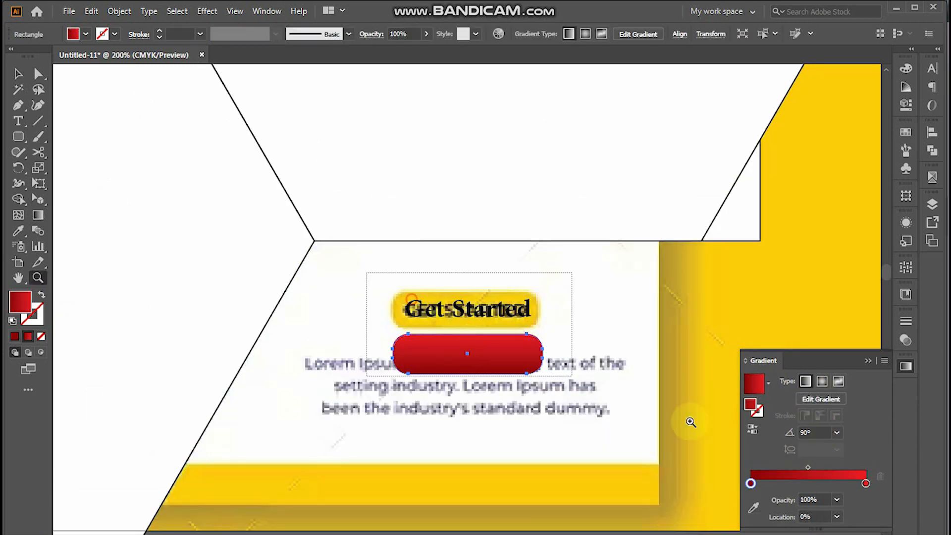
Move the red rounded rectangle over the yellow reference button behind "Get Started" and color that text white
scroll(544, 483, up, 4)
drag(436, 361, 416, 246)
click(416, 246)
click(906, 69)
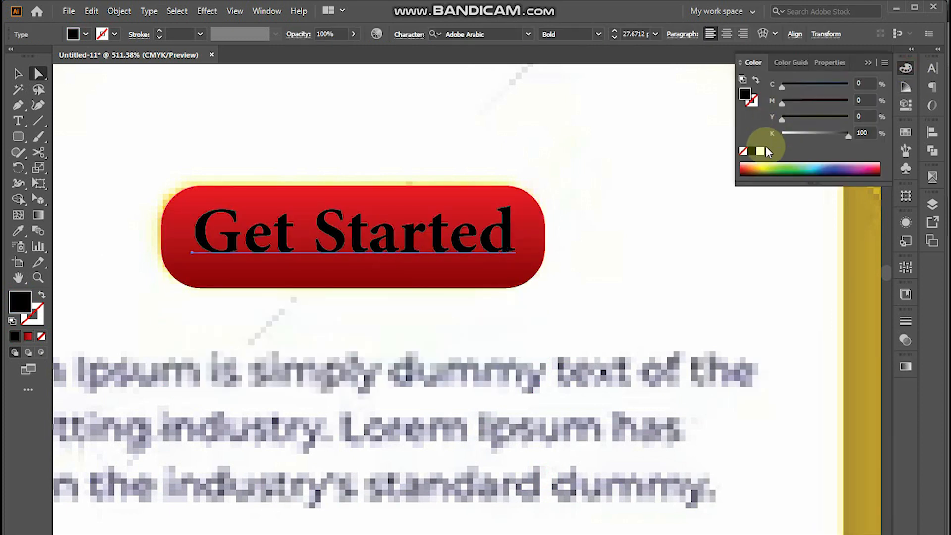
click(761, 151)
key(t)
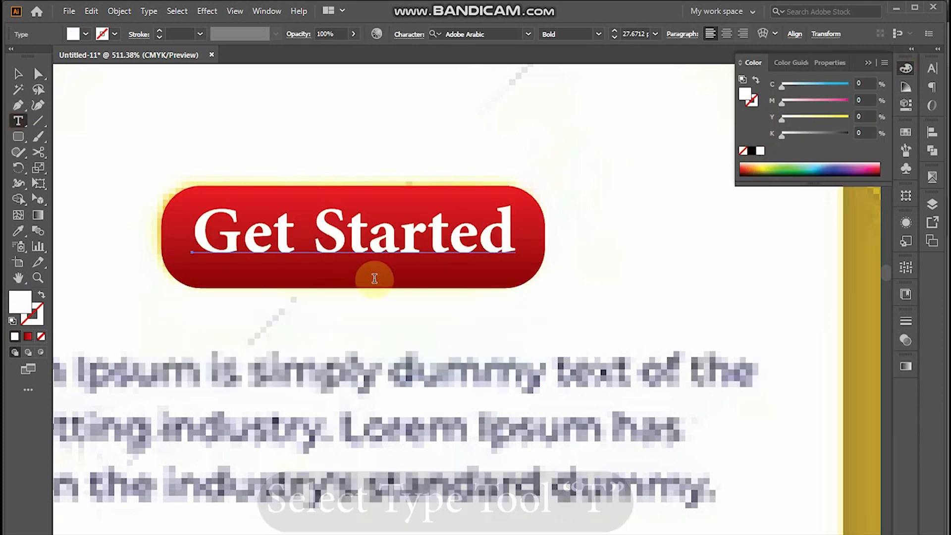
drag(415, 268, 678, 171)
drag(278, 299, 787, 421)
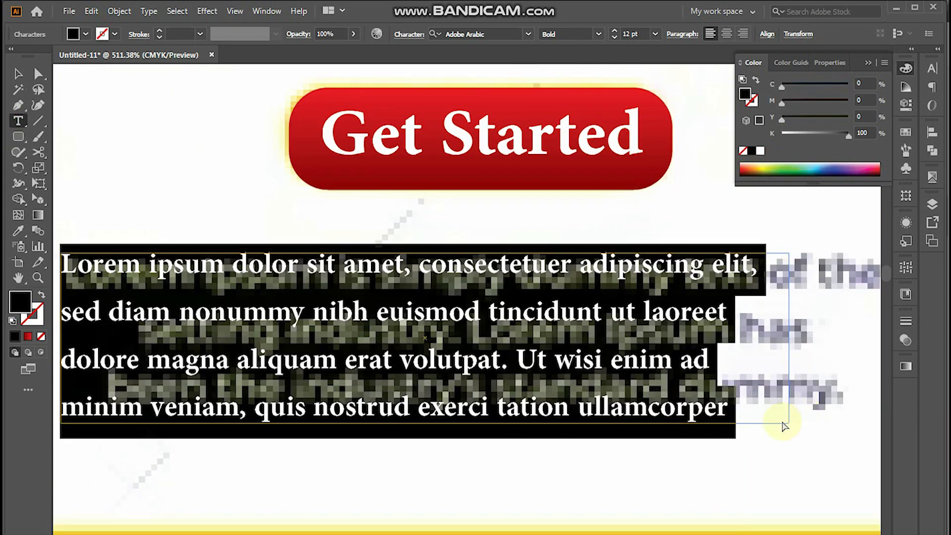
key(ctrl+z)
Add a frame of placeholder text over the reference Lorem Ipsum paragraph and center-align it
key(ctrl+minus)
key(t)
drag(102, 261, 758, 391)
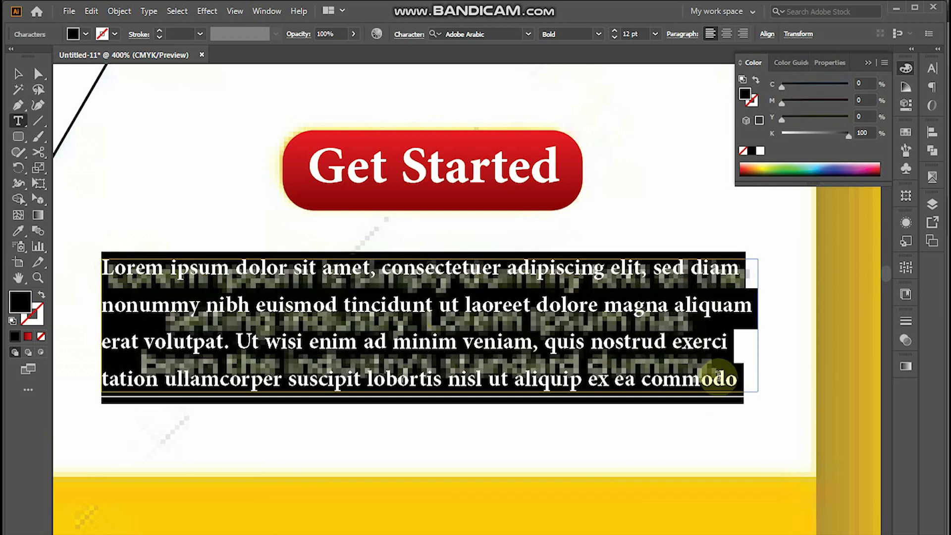
click(727, 33)
key(Escape)
Change the placeholder paragraph's font to Arial Bold
scroll(431, 312, down, 2)
key(ctrl+space)
drag(316, 257, 694, 369)
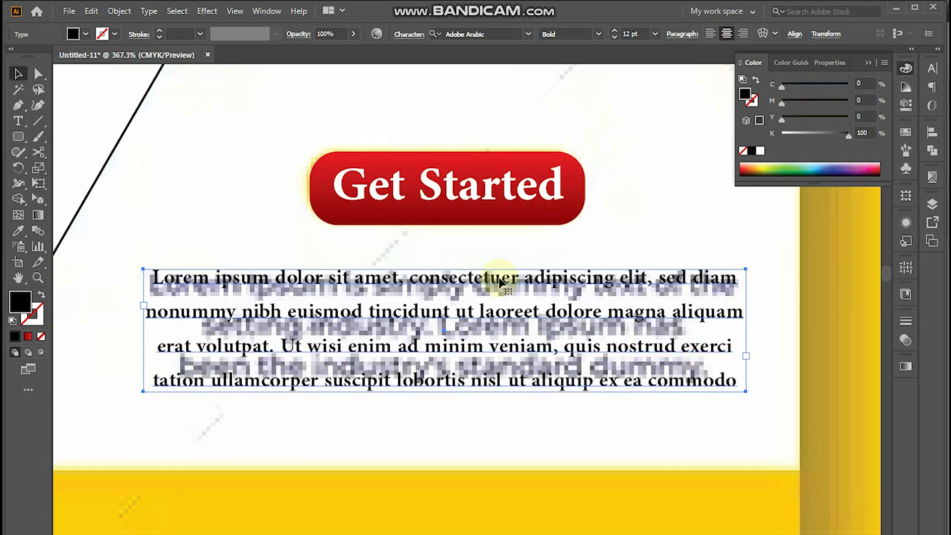
click(510, 35)
text(arial)
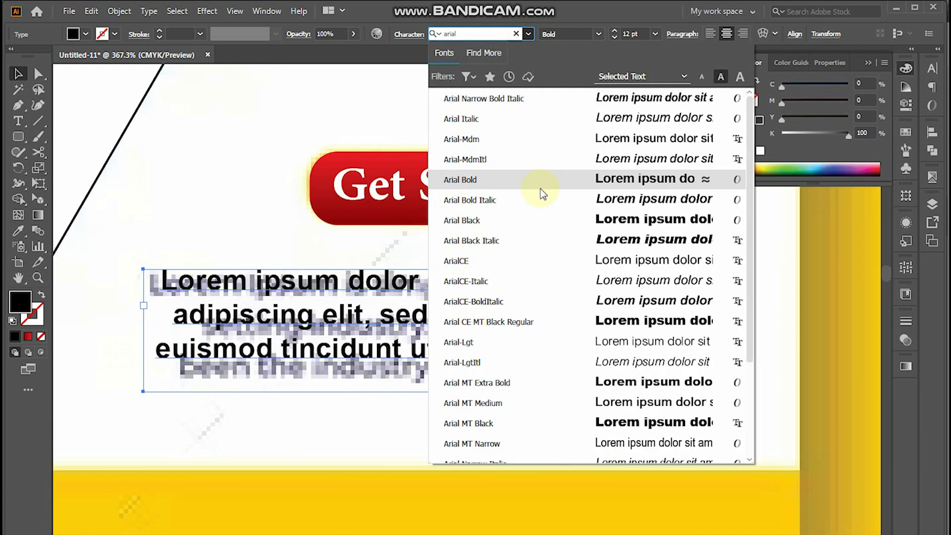
click(542, 193)
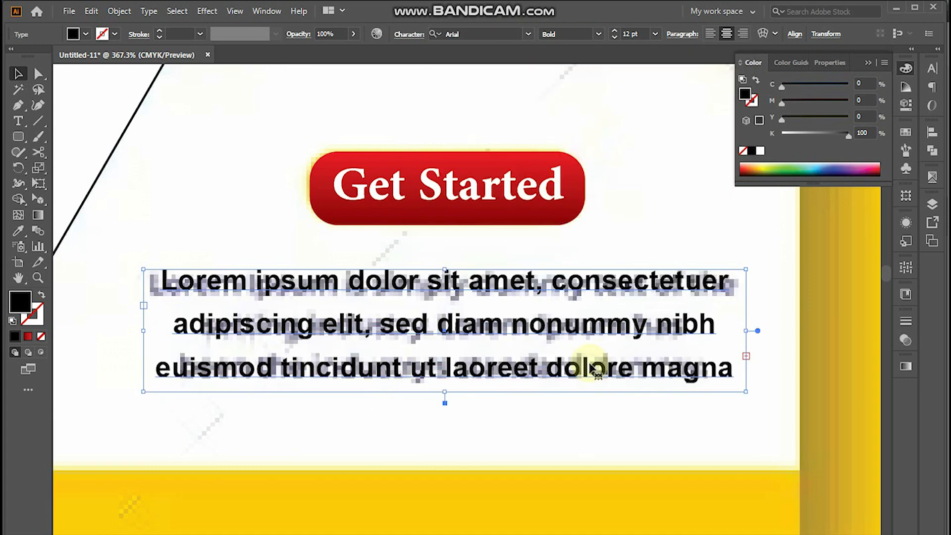
Draw a black circle about 0.06 in wide on the first dot of the grid below the company logo
alt+click(534, 353)
alt+click(540, 312)
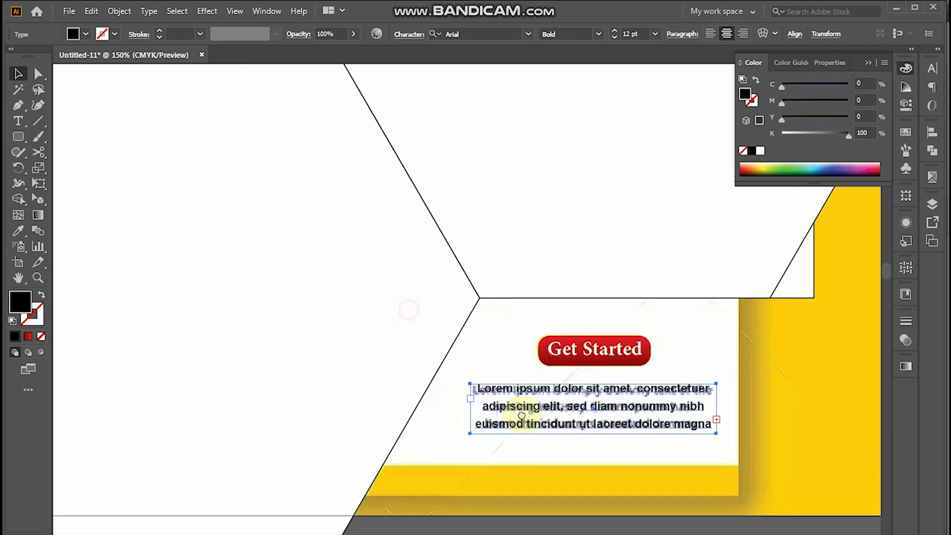
ctrl+alt+click(372, 432)
ctrl+alt+click(372, 430)
drag(394, 399, 270, 475)
drag(314, 274, 282, 471)
key(z)
drag(168, 221, 638, 385)
drag(565, 375, 654, 355)
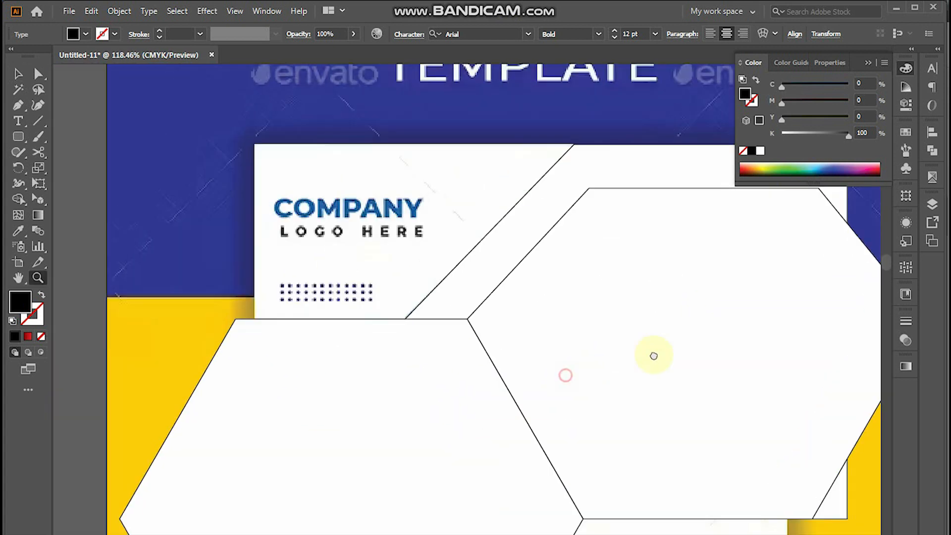
alt+click(367, 367)
drag(367, 366, 239, 410)
drag(138, 263, 498, 382)
drag(184, 293, 533, 399)
click(17, 137)
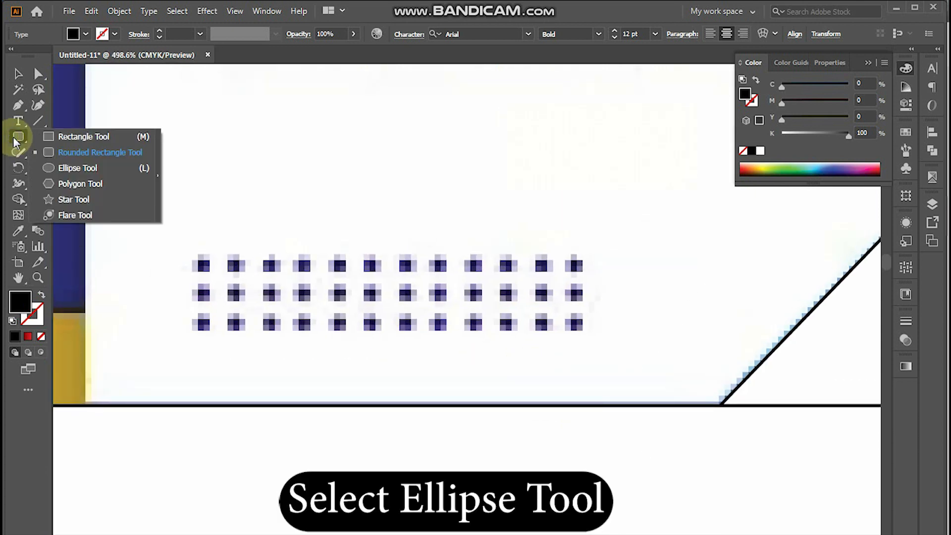
click(74, 168)
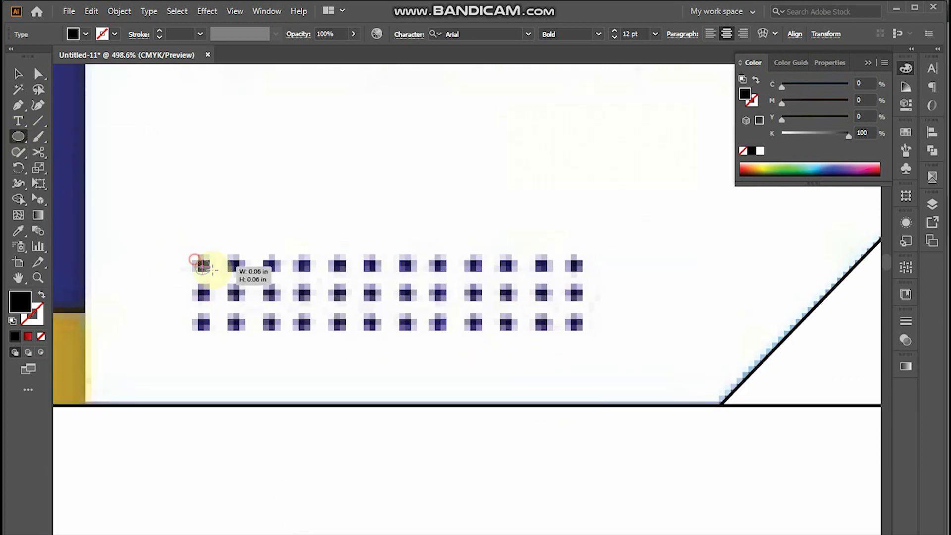
drag(203, 267, 204, 269)
Align the circle with the first dot, copy it onto the second and repeat the copy to fill the twelve-dot row
drag(181, 228, 304, 286)
key(v)
mouse_move(186, 281)
mouse_down()
mouse_move(195, 276)
mouse_move(186, 278)
mouse_up()
drag(404, 263, 405, 266)
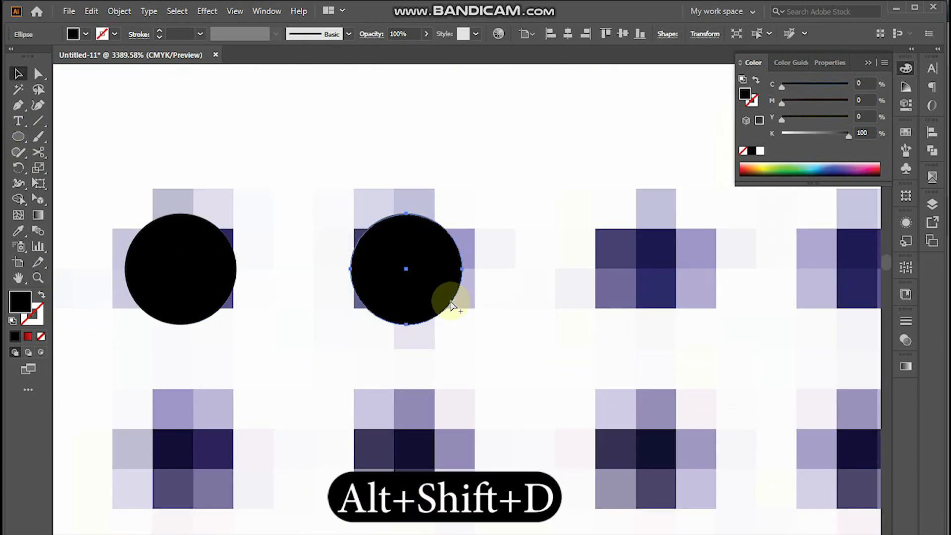
scroll(450, 299, down, 5)
key(ctrl+d)
key(ctrl+d)
drag(662, 348, 661, 353)
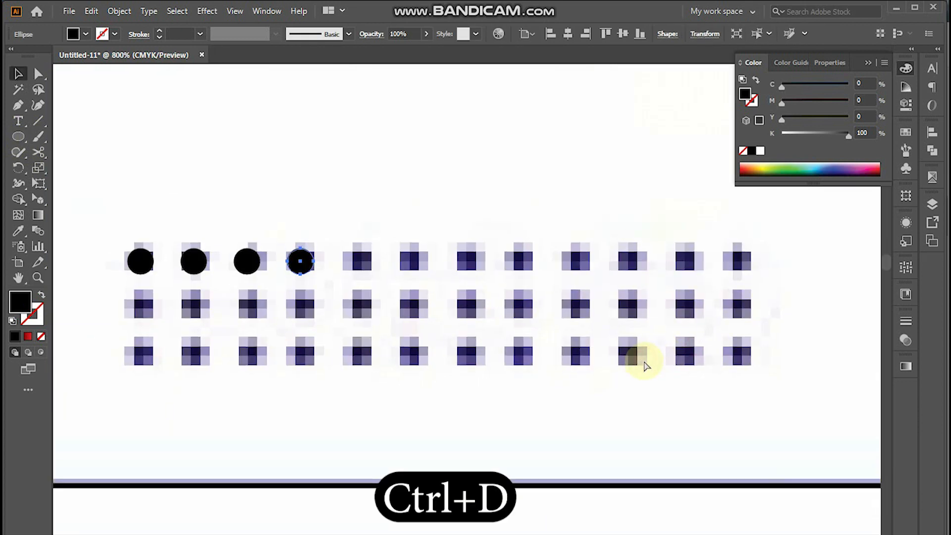
key(ctrl+d)
key(ctrl+d)
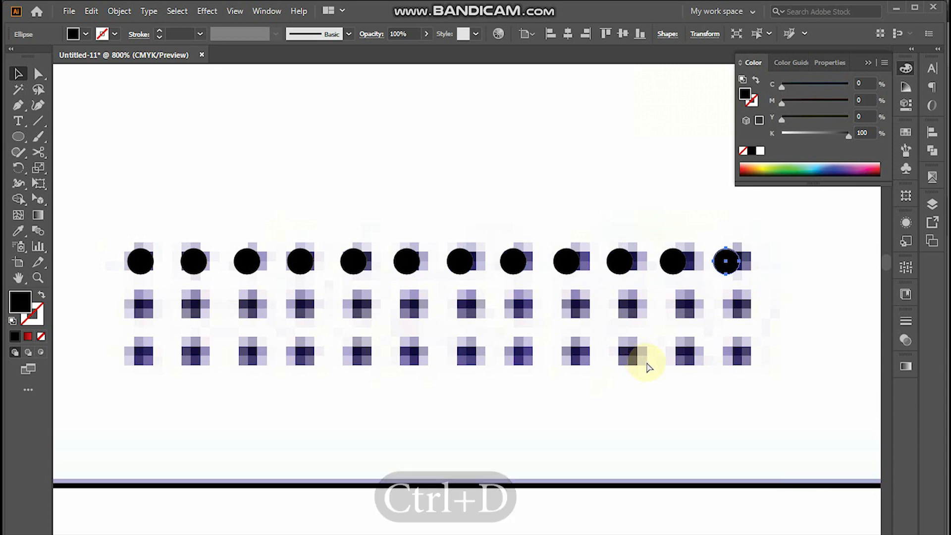
Copy the row of circles downward onto the second and third rows of the dot grid
drag(755, 247, 86, 327)
drag(146, 266, 147, 308)
key(ctrl+d)
scroll(537, 360, down, 2)
scroll(537, 360, down, 2)
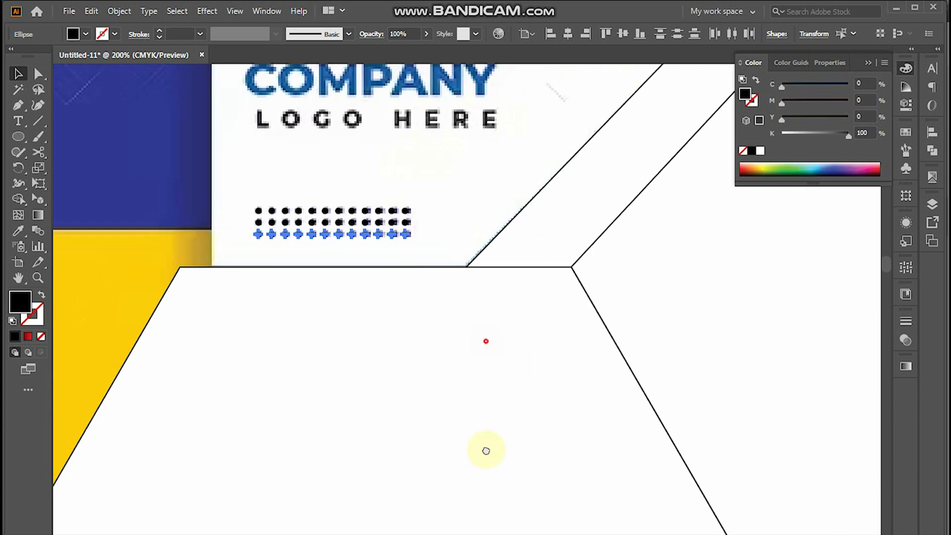
scroll(486, 386, up, 4)
key(t)
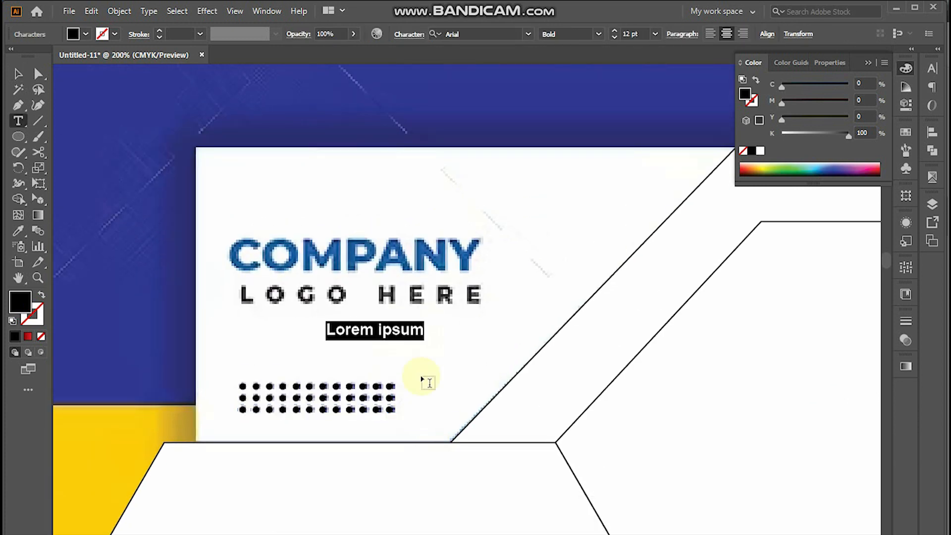
Switch to the browser and search Google Images for "company logo"
key(alt+Tab)
click(239, 86)
text(company )
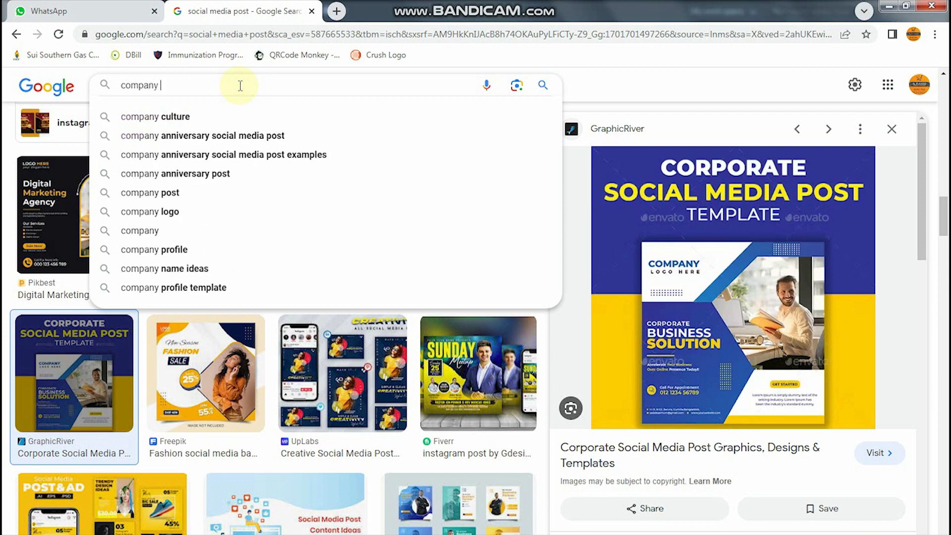
text(logo)
key(Return)
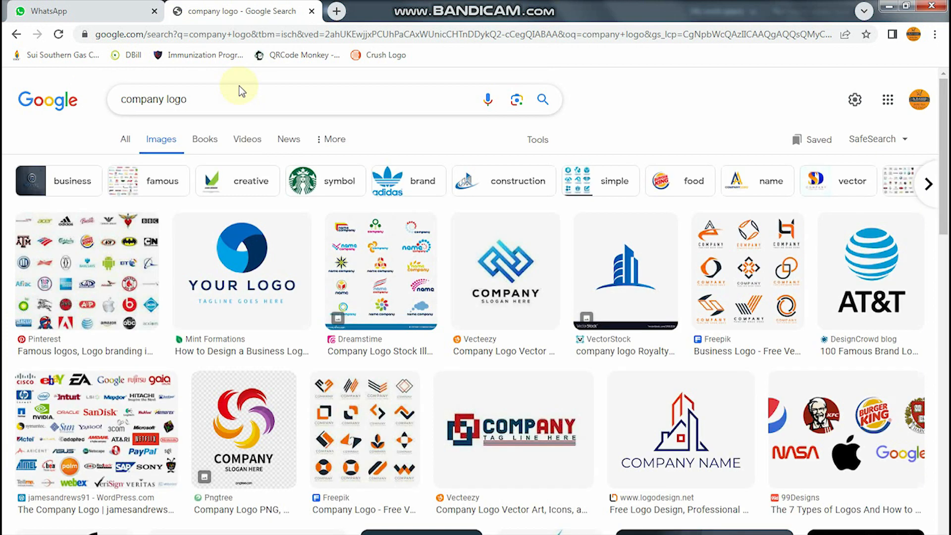
Open the AT&T logo from the image results and copy the image
click(869, 280)
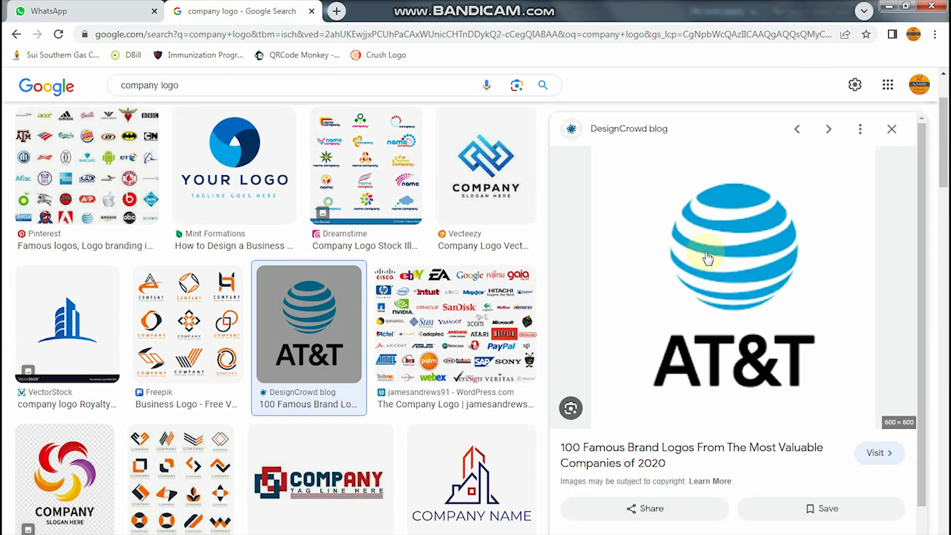
right_click(708, 257)
click(741, 386)
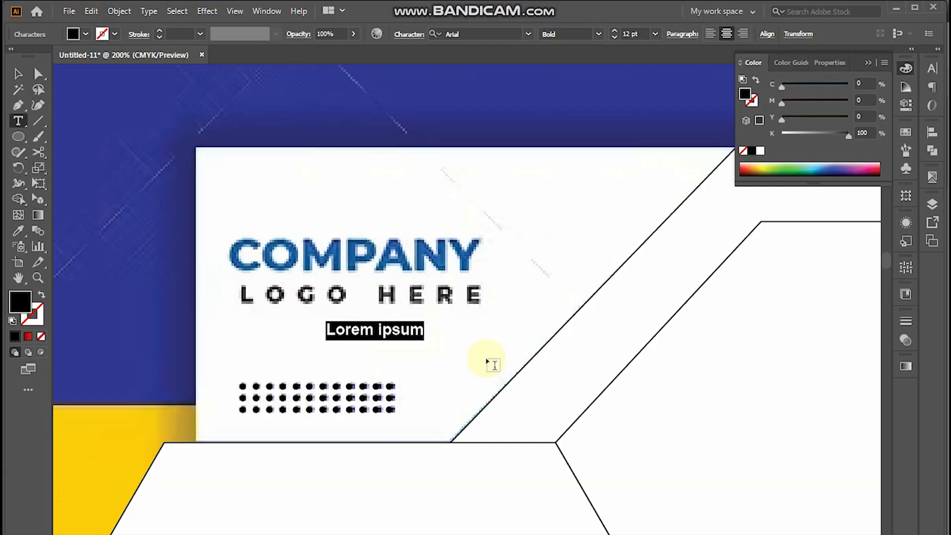
Back in Illustrator, clear the stray placeholder text and paste the AT&T logo beside the reference design
key(ctrl+1)
key(Escape)
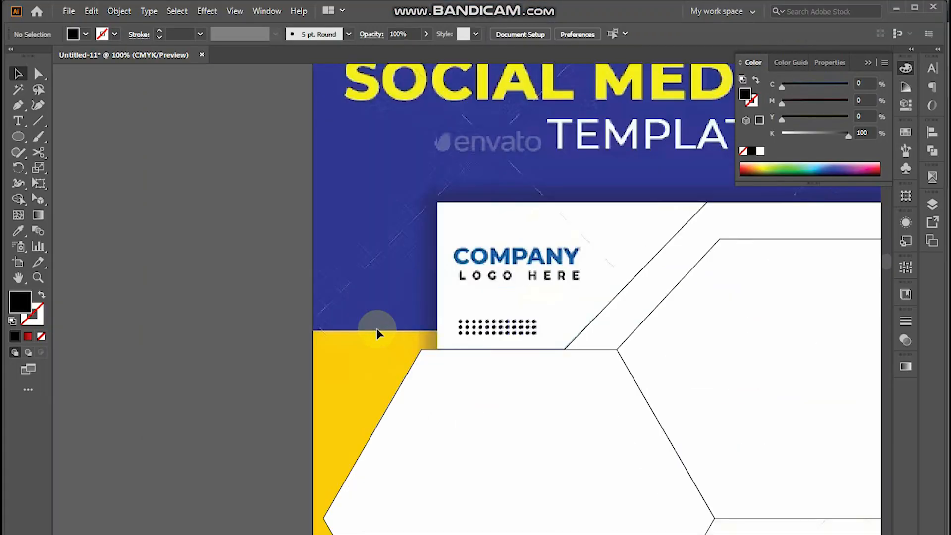
click(90, 15)
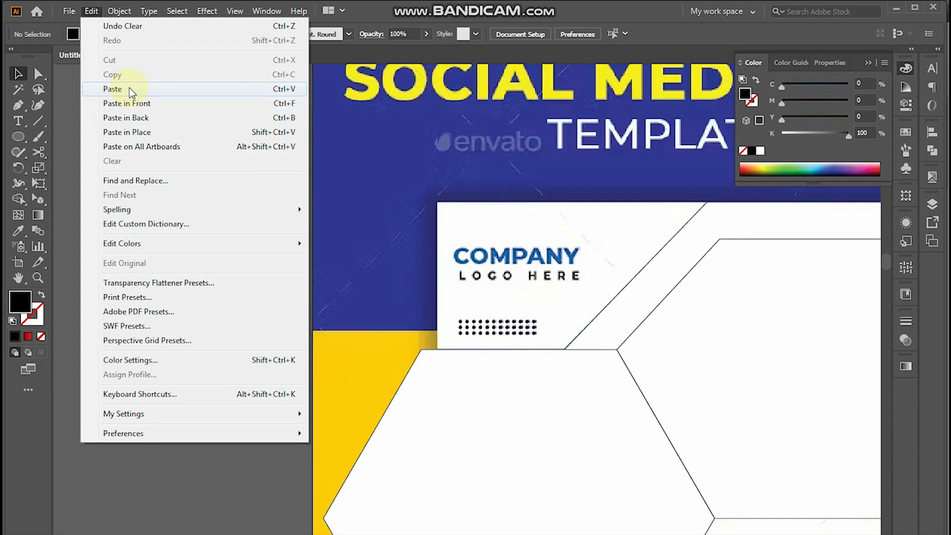
click(112, 89)
key(ctrl+minus)
drag(450, 360, 543, 334)
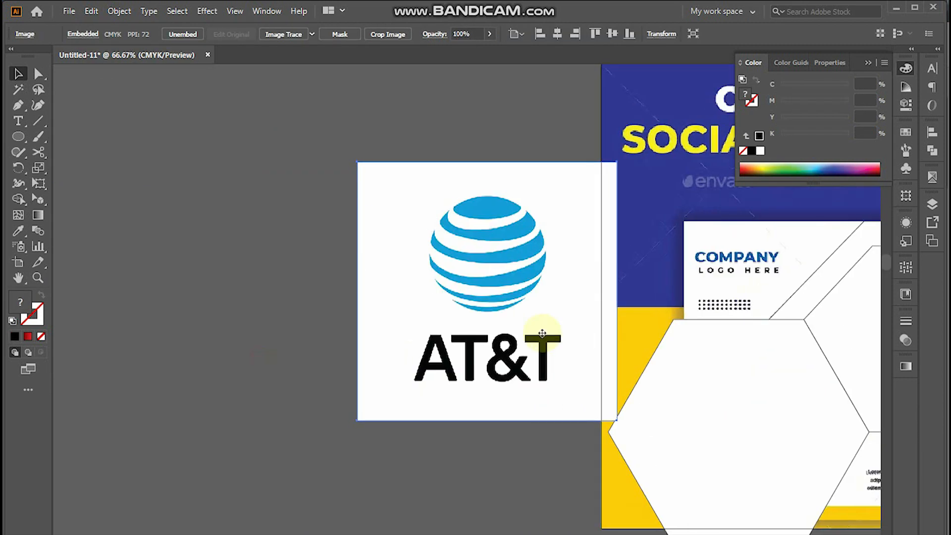
Image-trace the AT&T logo with the Low Fidelity Photo preset and expand it into paths
click(312, 34)
click(346, 95)
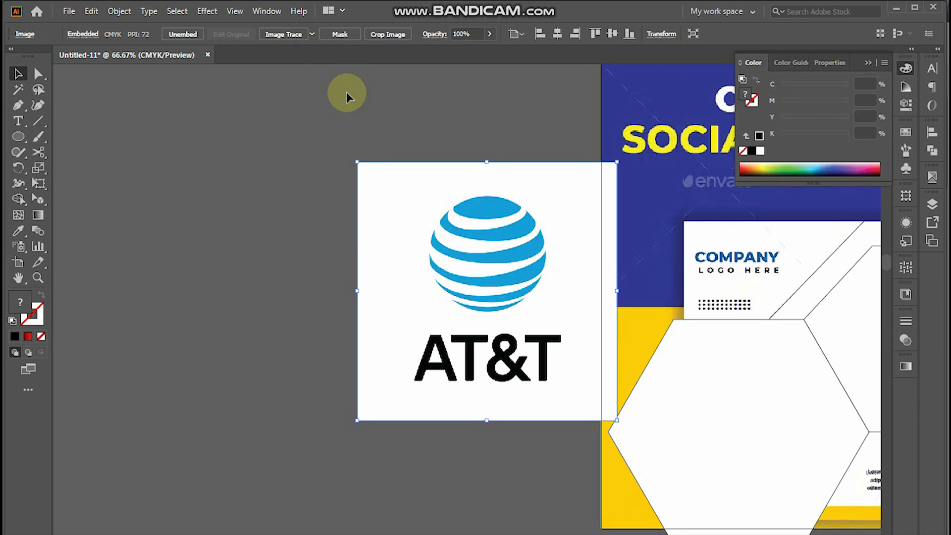
click(338, 34)
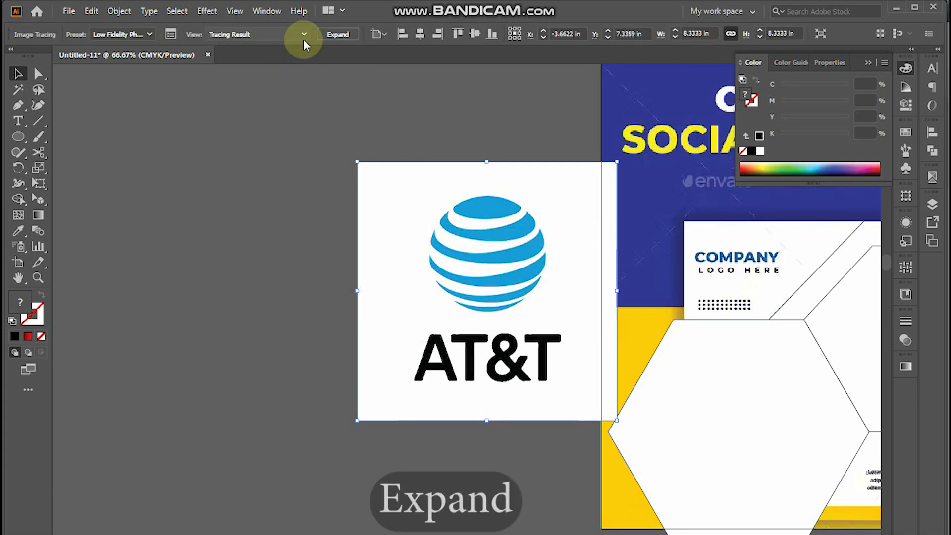
Delete the white background shape behind the expanded AT&T logo
key(a)
click(312, 272)
click(395, 194)
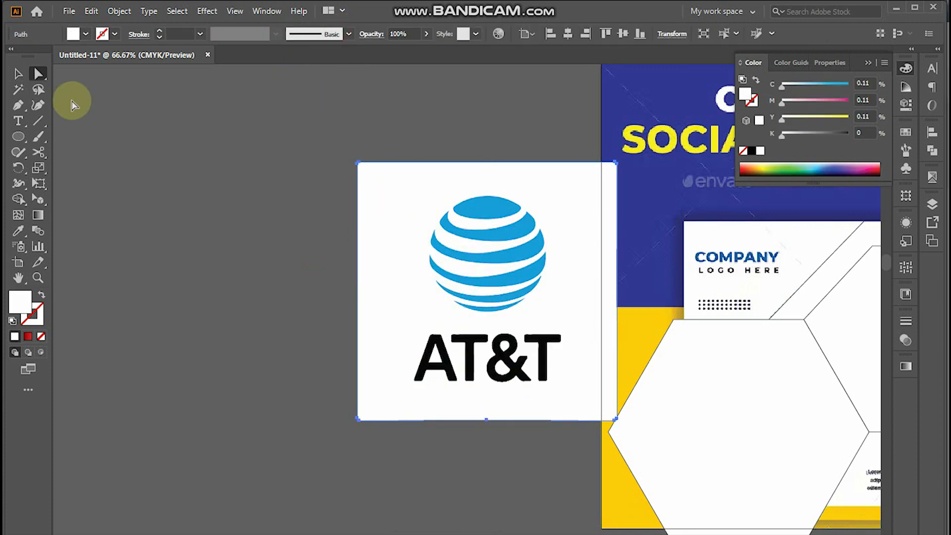
key(Delete)
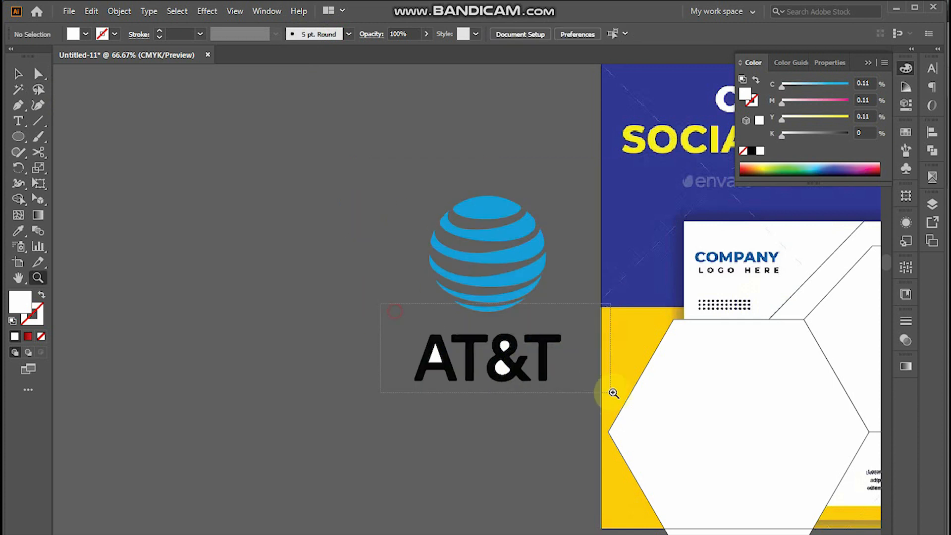
Try to cut the white openings out of the AT&T lettering with the Shape Builder tool
scroll(614, 391, up, 5)
click(40, 74)
drag(112, 187, 740, 439)
click(19, 199)
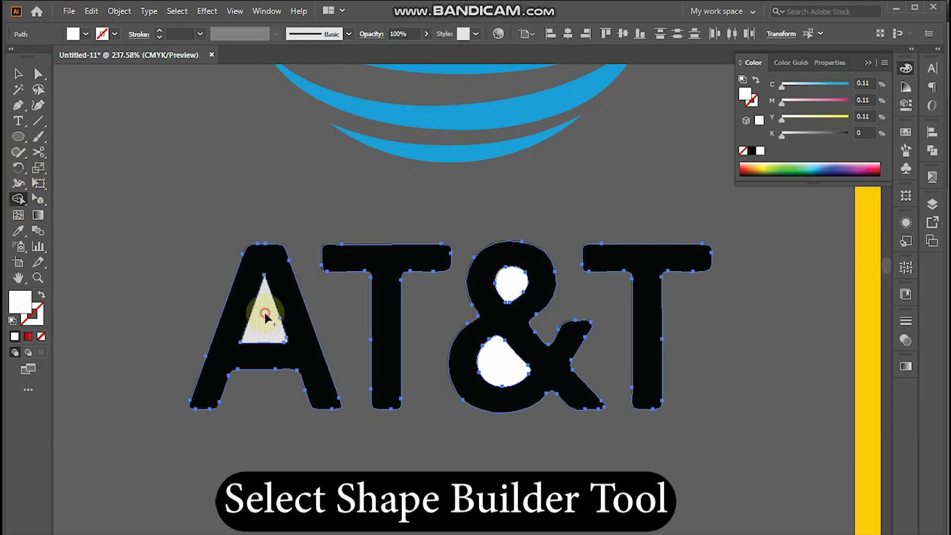
click(514, 291)
key(a)
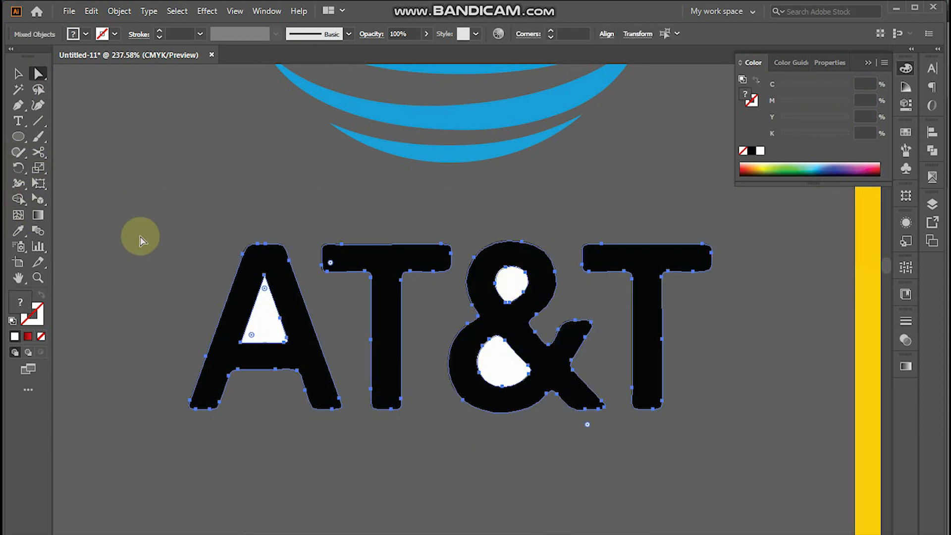
Delete the white shapes inside the letter A and the ampersand of the AT&T lettering
click(140, 242)
click(265, 318)
shift+click(503, 371)
shift+click(500, 286)
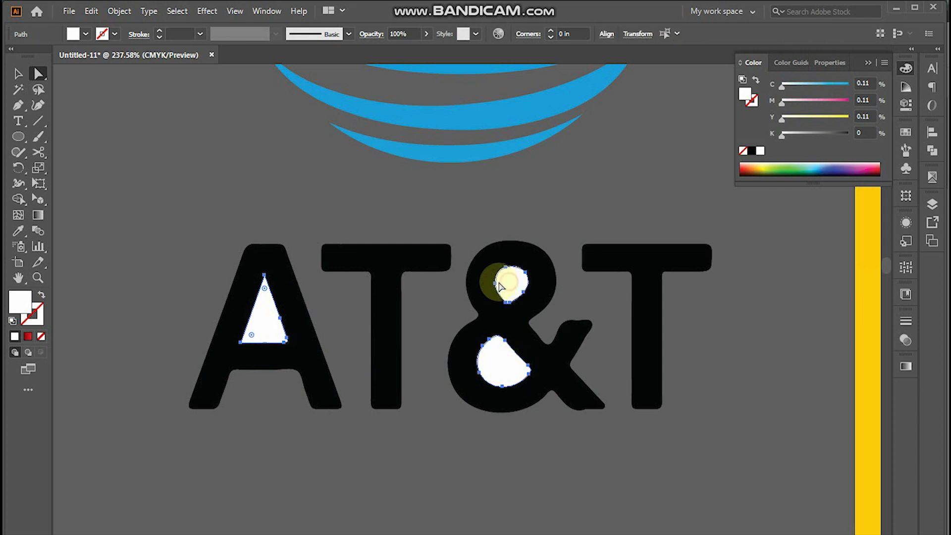
key(Delete)
ctrl+alt+click(487, 263)
ctrl+alt+click(487, 264)
ctrl+alt+click(486, 263)
ctrl+alt+click(484, 263)
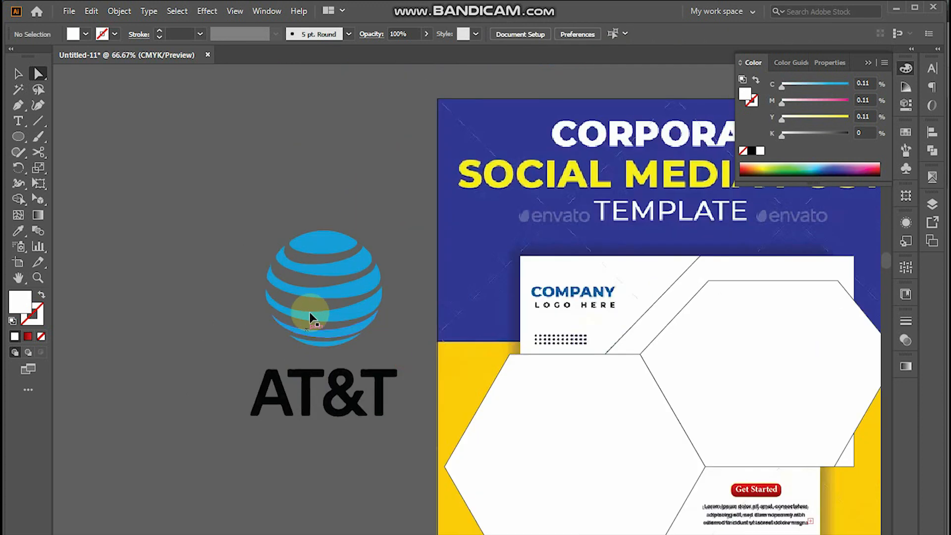
Group the globe stripes and the AT&T lettering separately and release both from the common logo group
key(v)
double_click(320, 319)
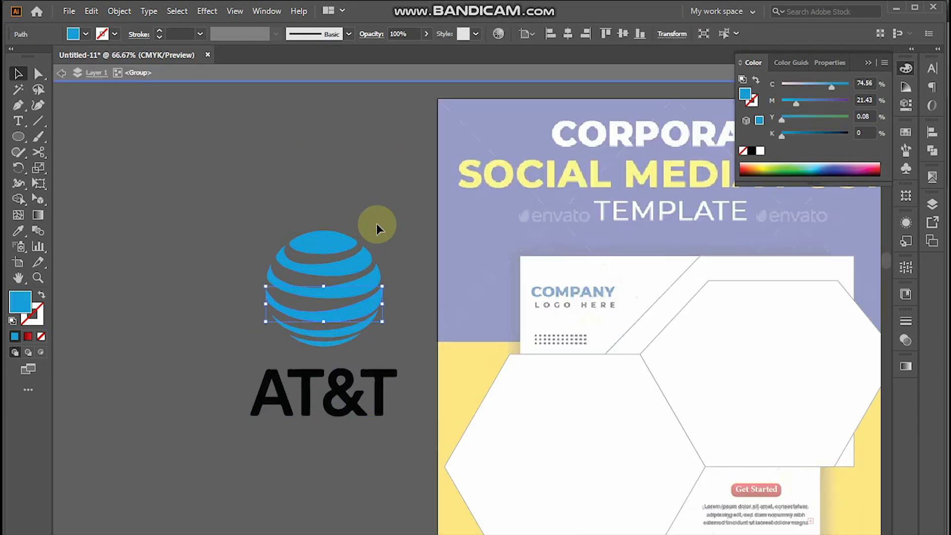
key(a)
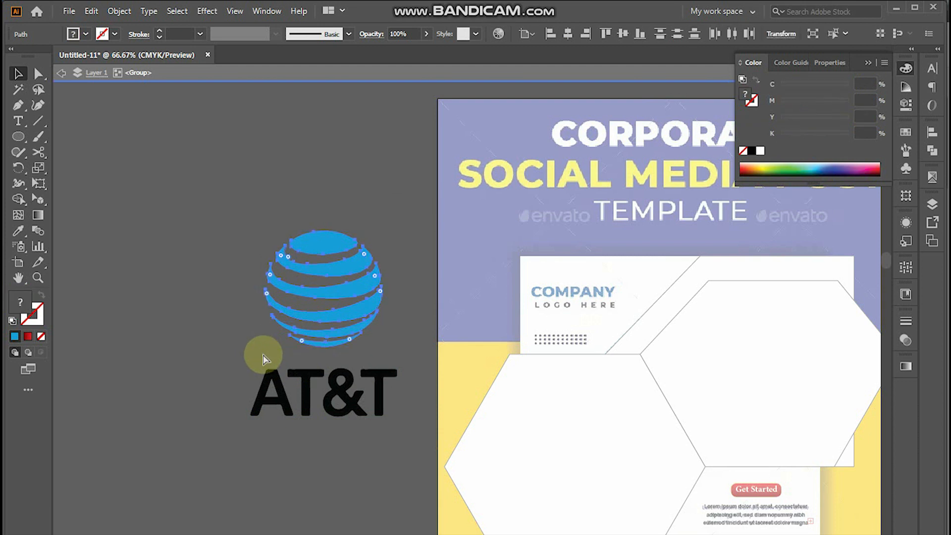
drag(215, 367, 406, 422)
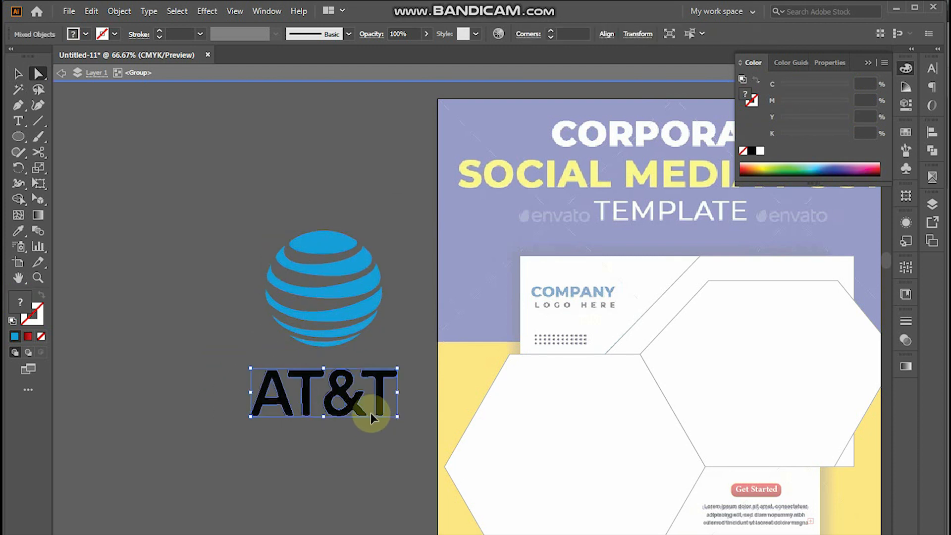
key(Escape)
key(v)
click(334, 325)
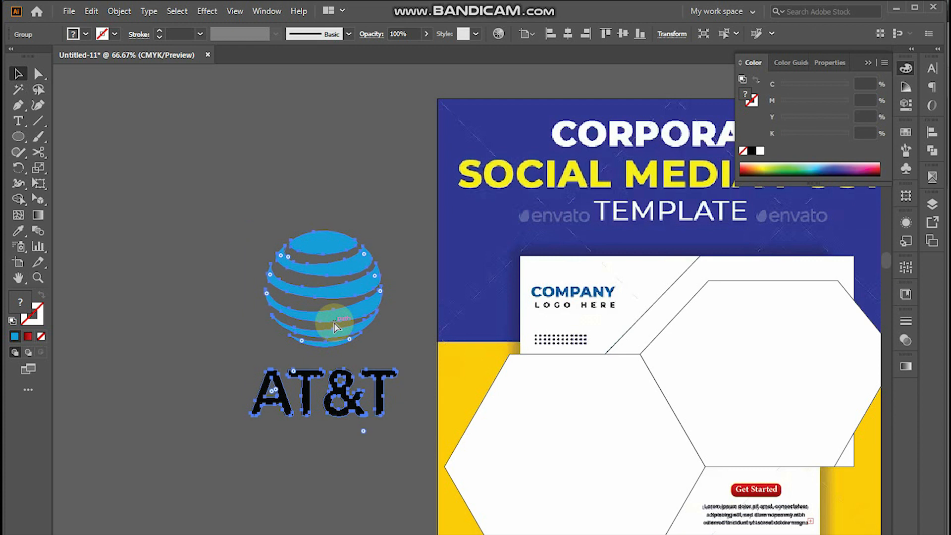
click(222, 212)
Move the AT&T lettering directly beside the globe's right side and enlarge it to nearly the globe's height
click(341, 292)
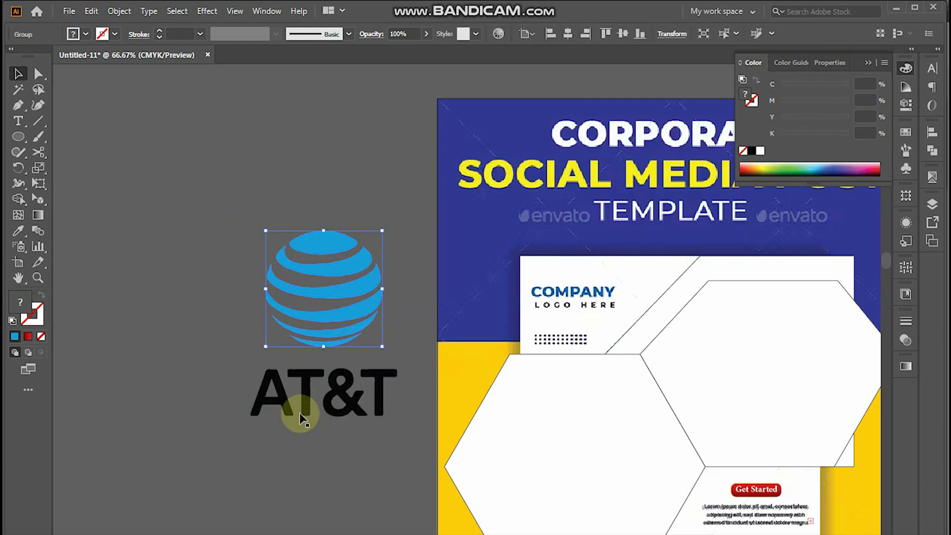
drag(314, 396, 451, 324)
drag(455, 290, 407, 301)
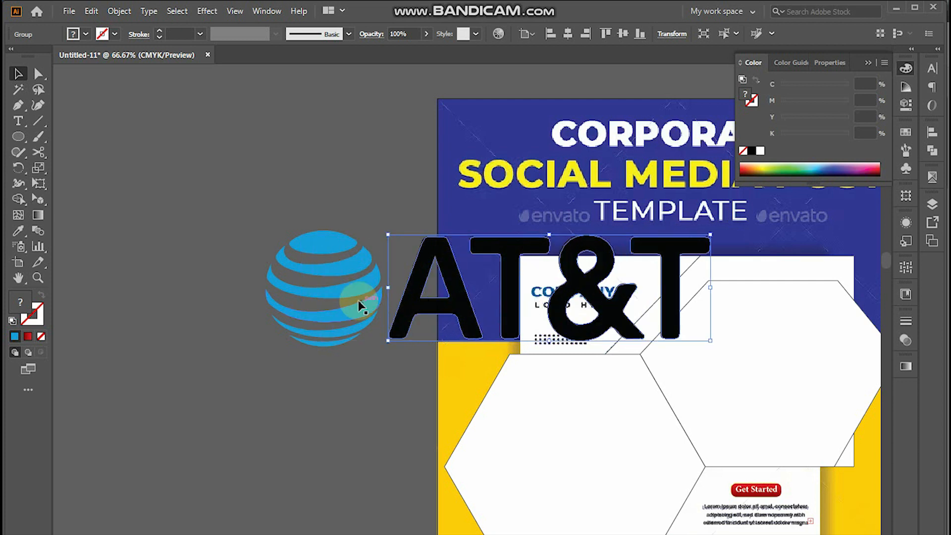
Scale the globe and lettering down together and place them over the COMPANY LOGO HERE placeholder
shift+click(370, 315)
drag(716, 293, 580, 270)
scroll(614, 297, up, 3)
drag(639, 314, 542, 317)
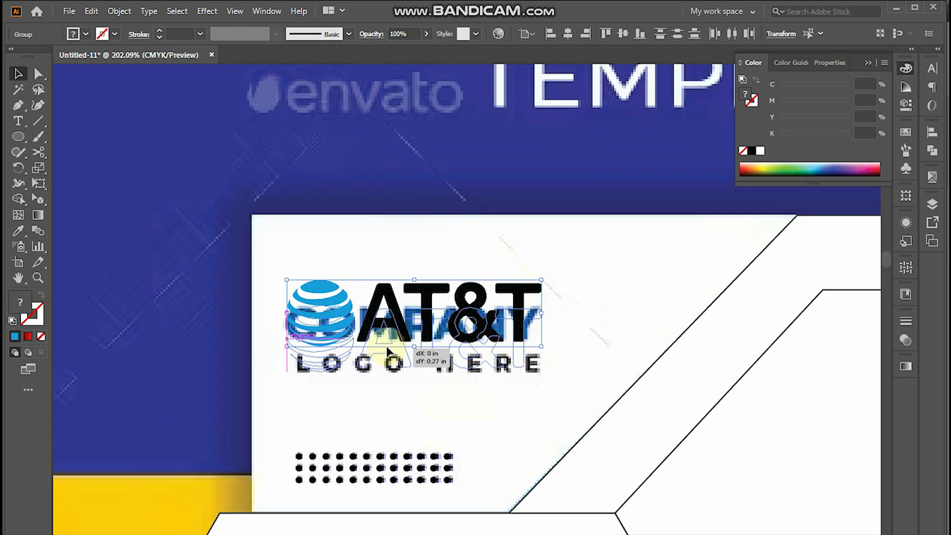
Switch to the browser, return from the company logo results to the social media post reference, and switch back to Illustrator
key(z)
scroll(452, 375, down, 5)
scroll(419, 333, up, 3)
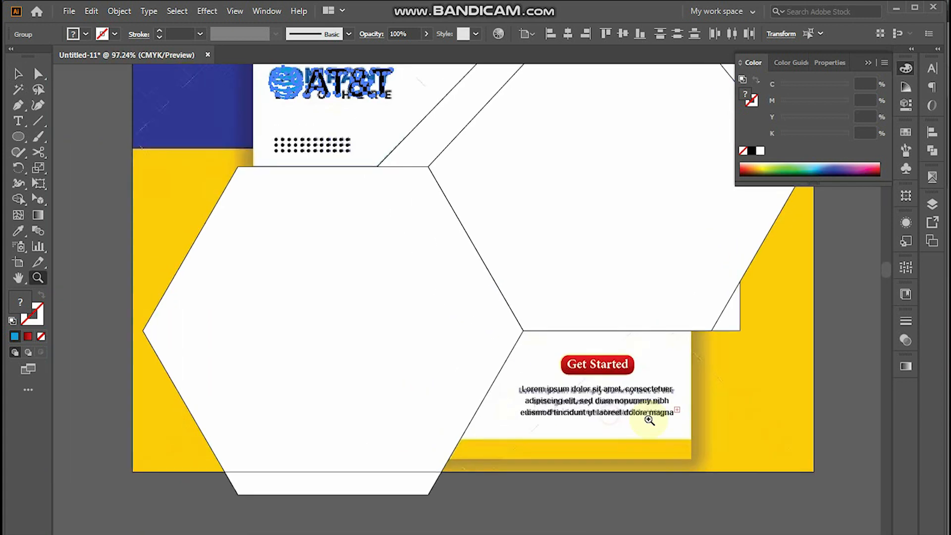
key(v)
click(495, 327)
key(alt+Tab)
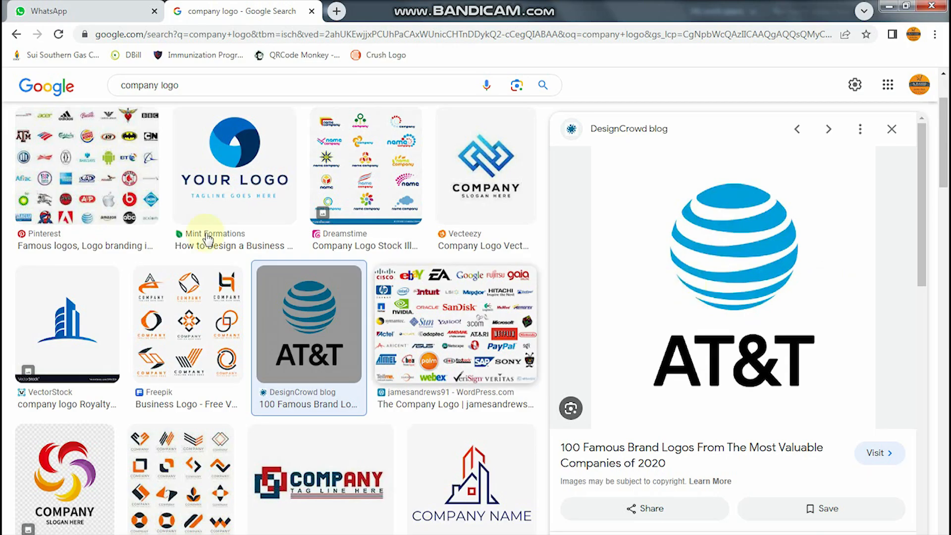
click(17, 35)
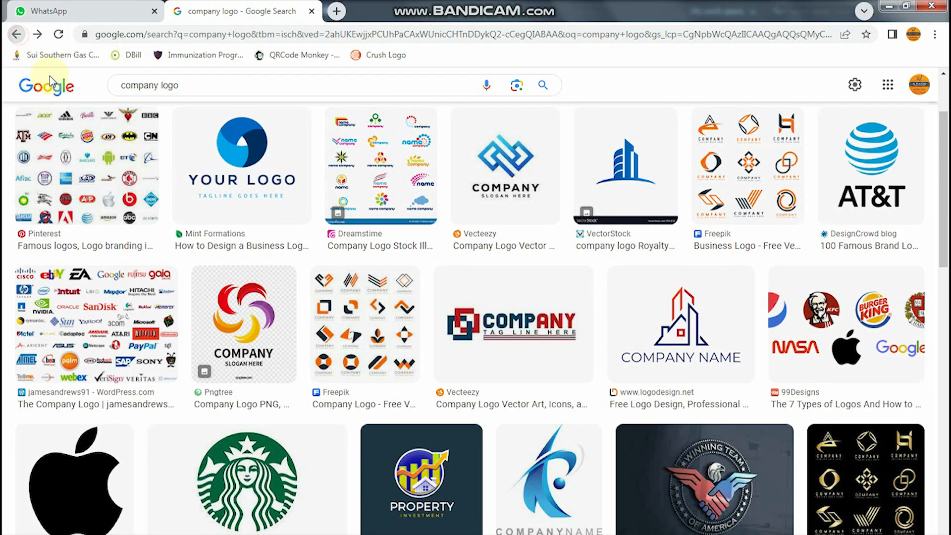
click(17, 34)
key(alt+Tab)
Fill the lower-left hexagon with the red gradient sampled from the Get Started button
scroll(638, 310, up, 1)
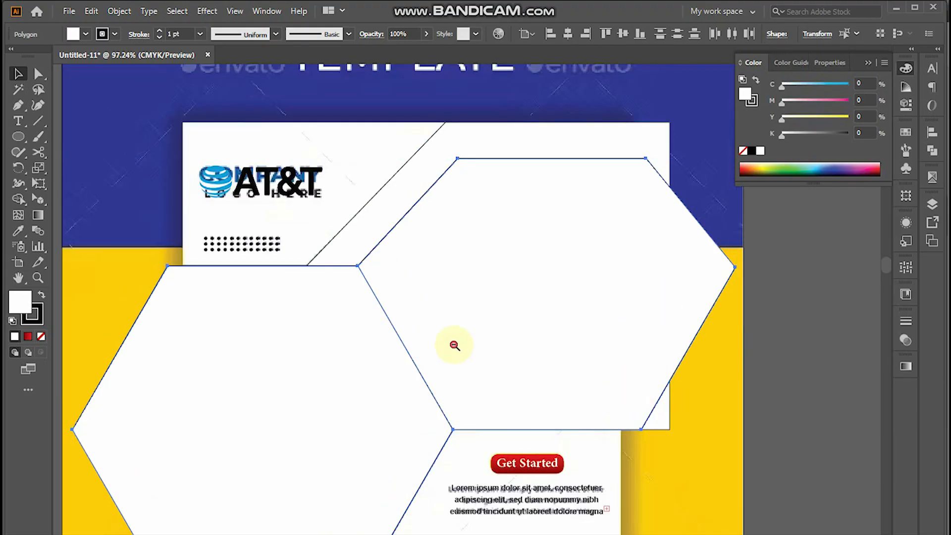
alt+click(454, 345)
alt+click(454, 345)
scroll(713, 456, up, 2)
key(a)
scroll(365, 336, down, 1)
scroll(365, 335, left, 2)
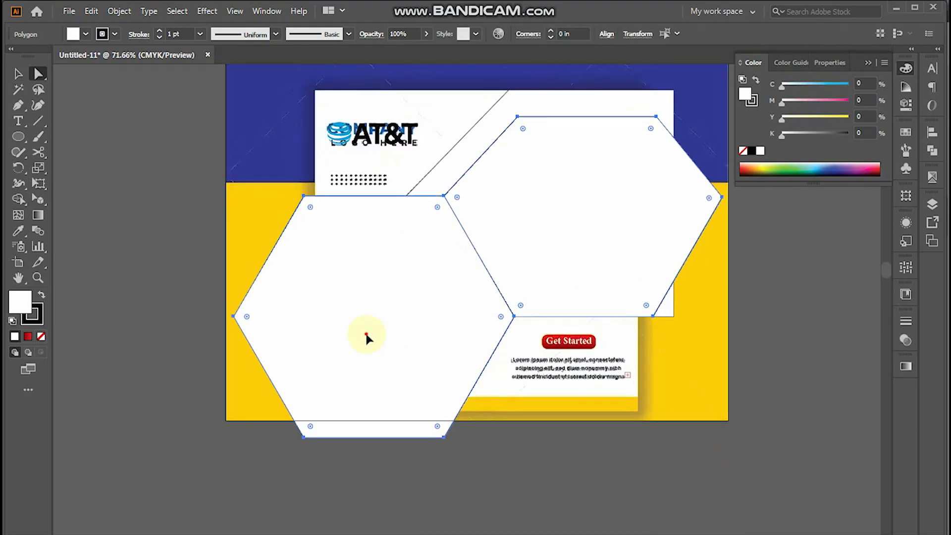
key(z)
drag(537, 329, 605, 365)
key(alt+Tab)
key(alt+Tab)
key(i)
key(ctrl+minus)
click(365, 298)
key(ctrl+minus)
key(ctrl+minus)
key(ctrl+minus)
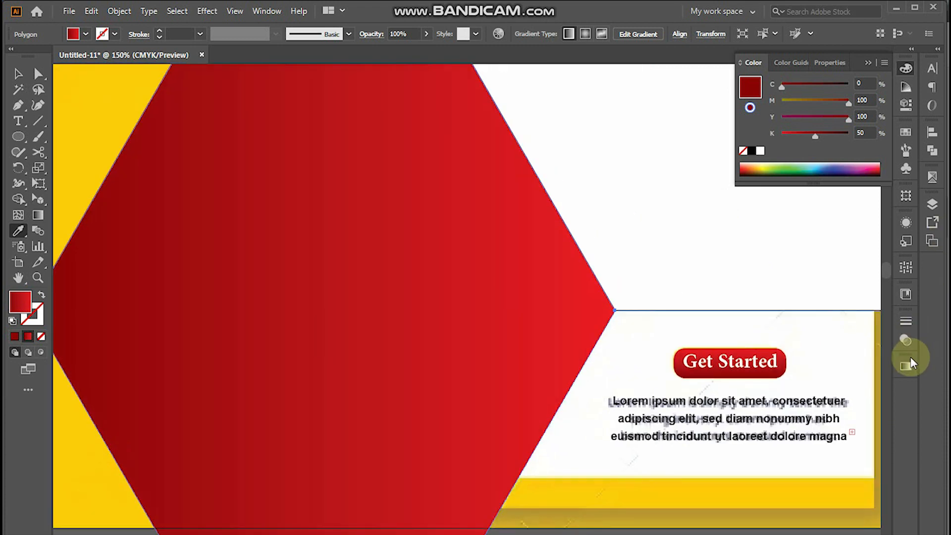
Try to run the lower-left hexagon's linear gradient vertically from its upper edge to its lower edge
click(909, 361)
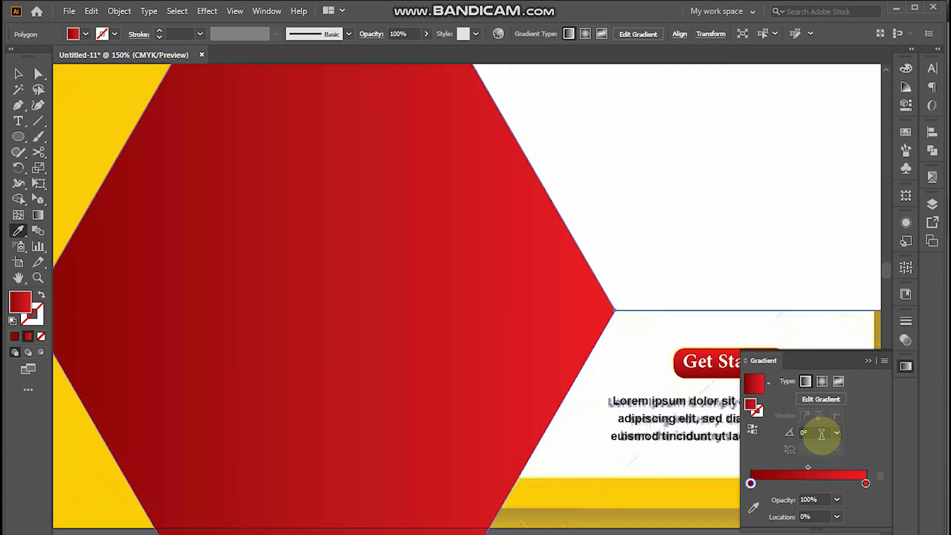
key(a)
click(372, 341)
click(840, 402)
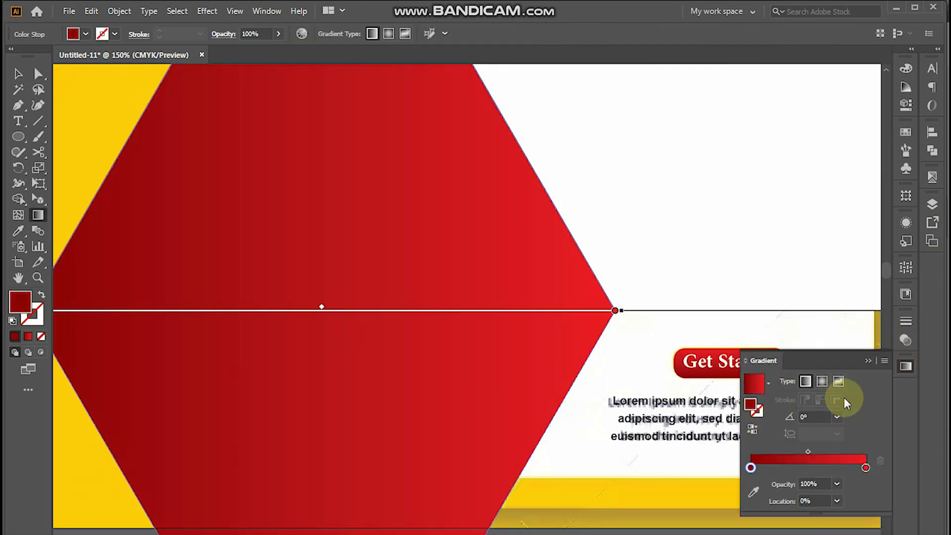
key(ctrl+minus)
key(ctrl+minus)
key(a)
click(400, 275)
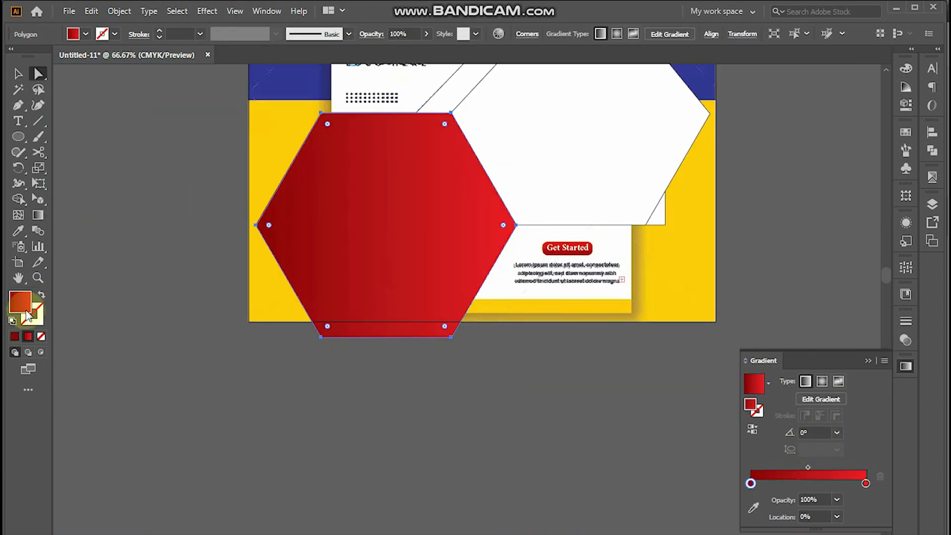
click(814, 400)
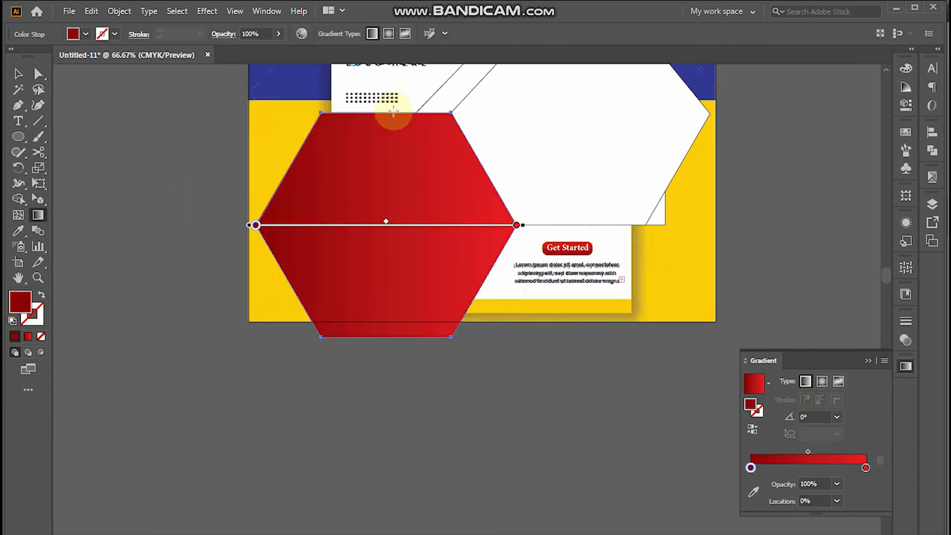
mouse_move(385, 117)
mouse_down()
mouse_move(405, 366)
mouse_move(403, 352)
mouse_up()
key(a)
Change the lower-left hexagon's gradient to radial and reverse its colours
drag(520, 329, 427, 421)
click(821, 381)
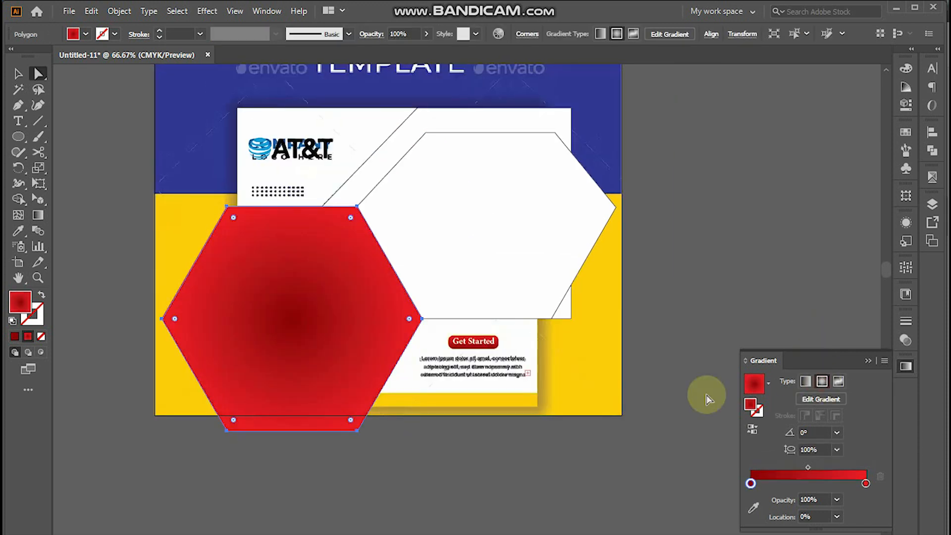
click(752, 429)
click(422, 512)
Apply the hexagon's red radial gradient to the angled shape behind the white hexagon and reverse its colours
key(z)
drag(510, 361, 603, 367)
key(alt+Tab)
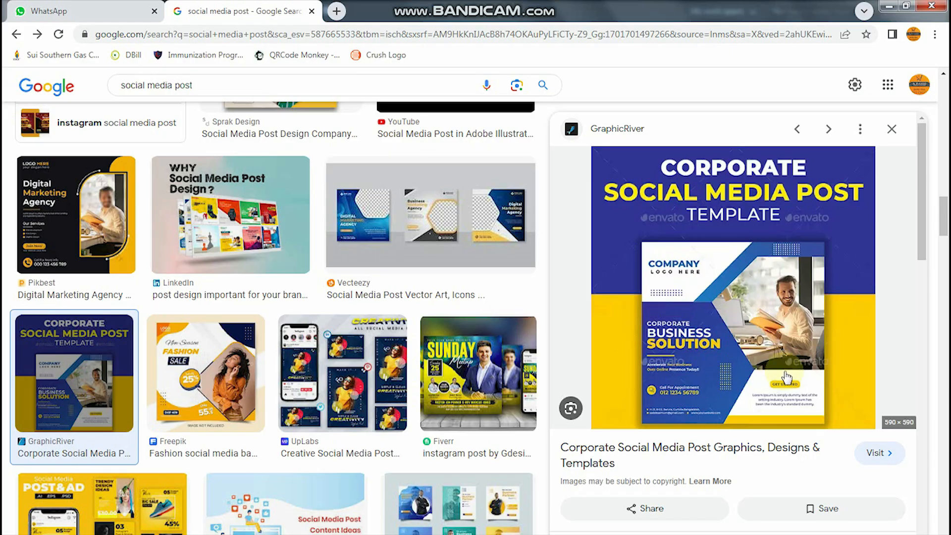
key(alt+Tab)
key(a)
click(356, 388)
key(i)
click(361, 388)
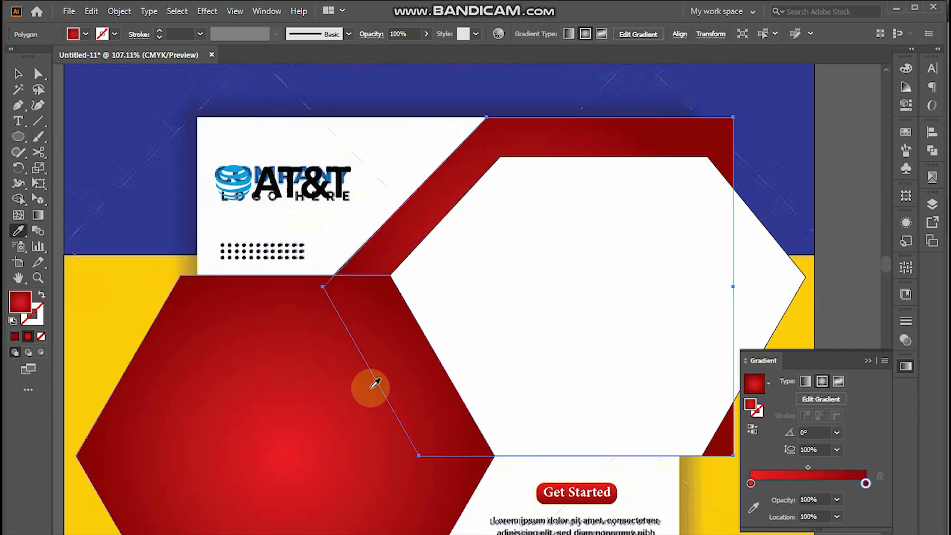
click(753, 429)
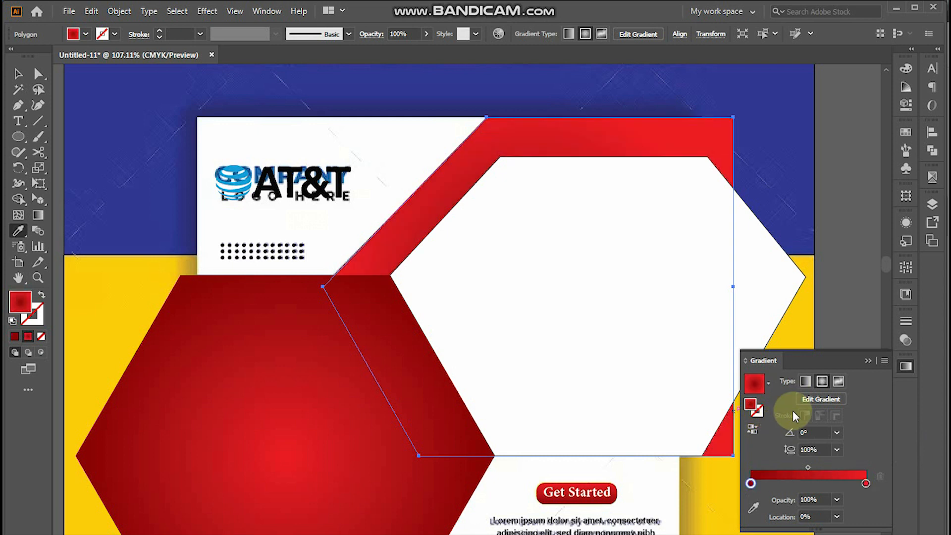
alt+click(420, 357)
Switch to the browser and run a Google Lens search on the man's photo in the reference design
click(601, 276)
key(alt+Tab)
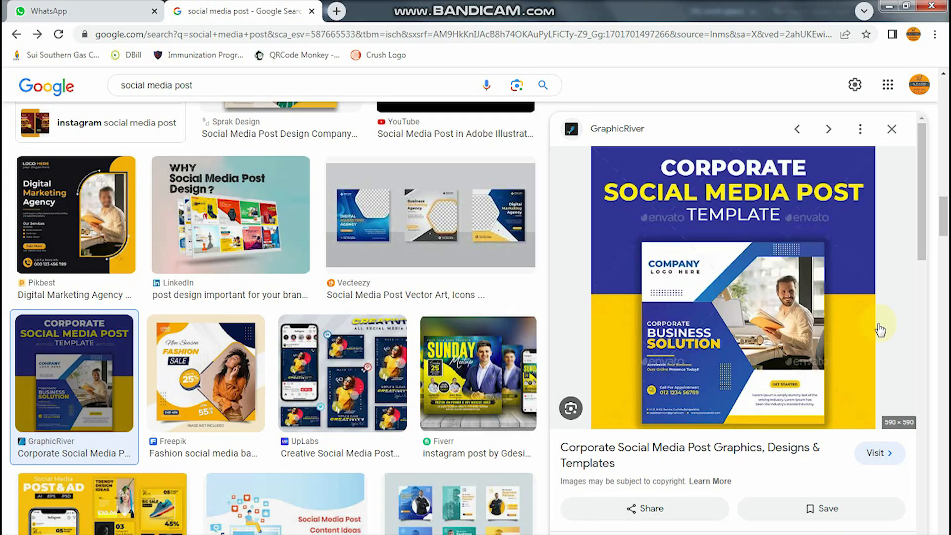
drag(775, 333, 354, 219)
key(alt+Tab)
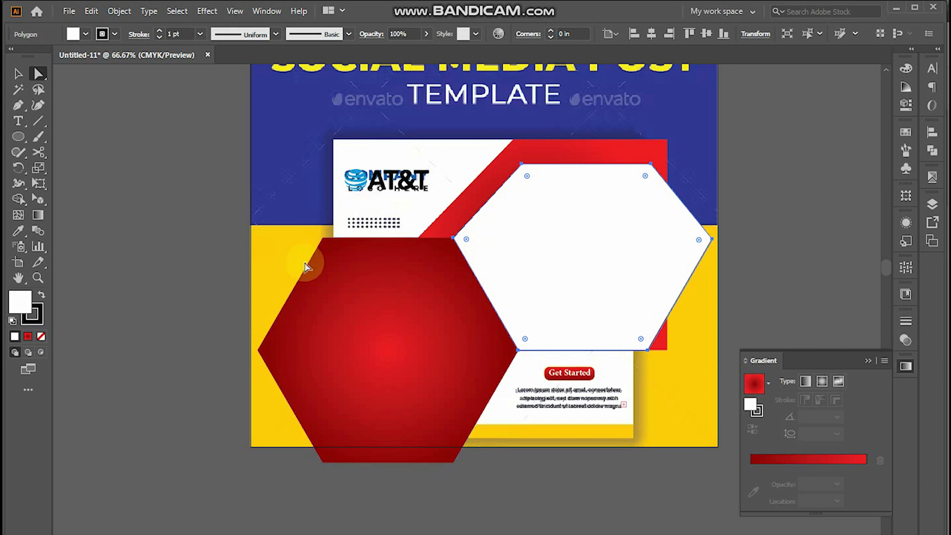
key(alt+Tab)
click(354, 352)
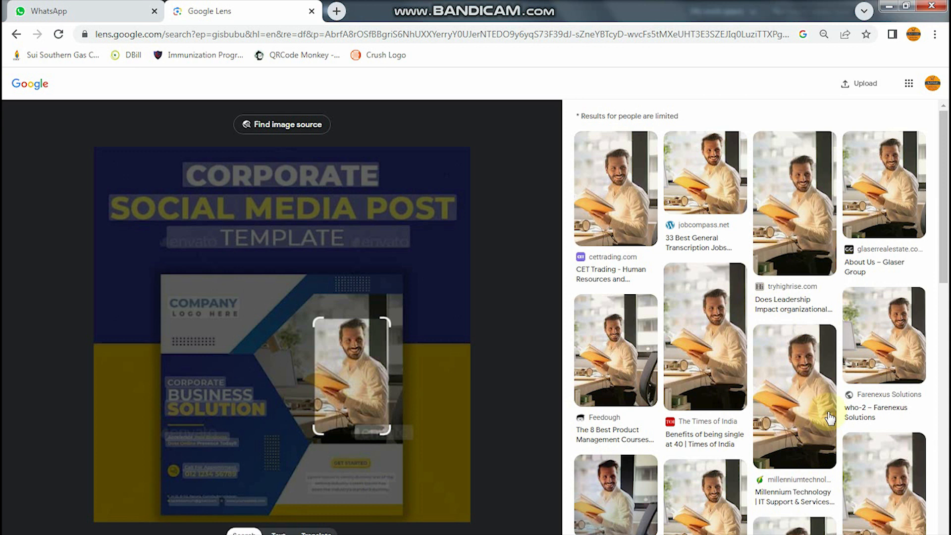
scroll(830, 418, down, 4)
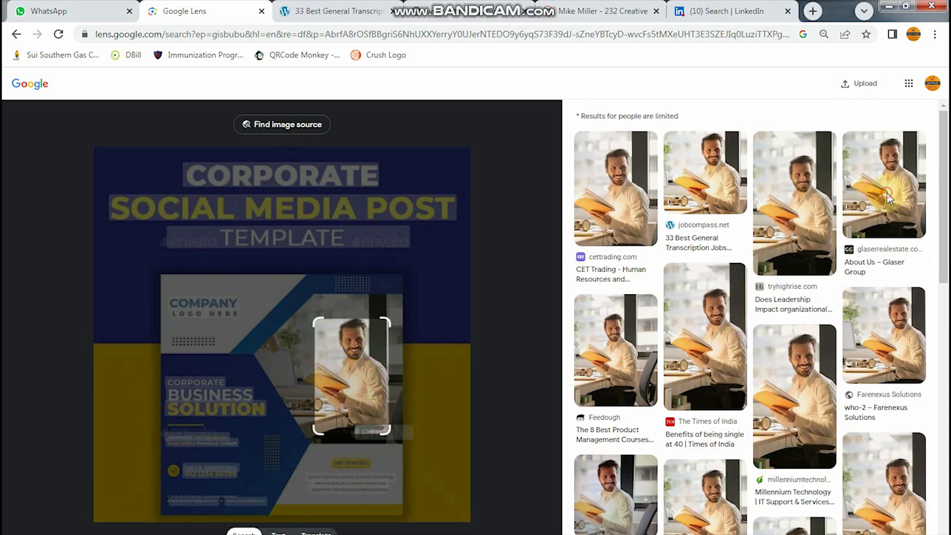
Open the glaserrealestate.com About Us result and copy its photo of the man holding a book
click(886, 198)
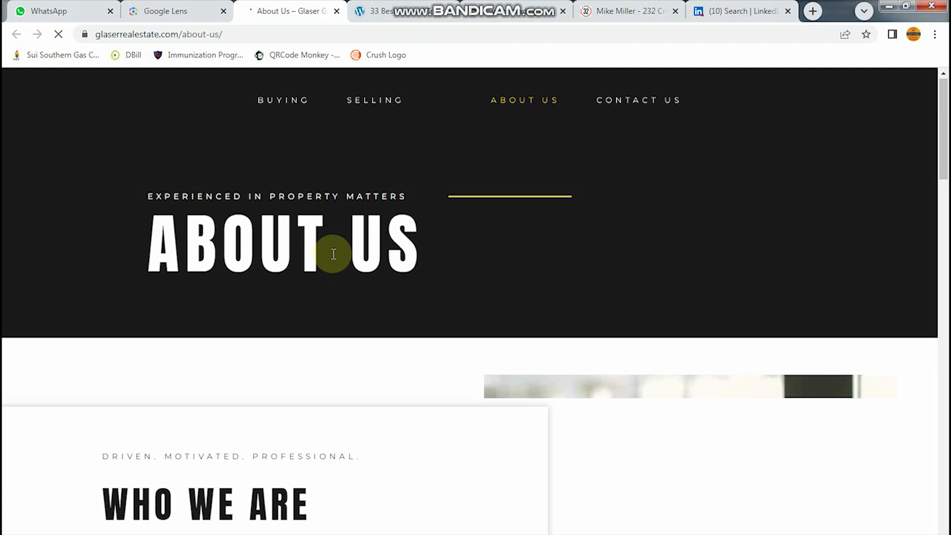
scroll(329, 251, down, 6)
right_click(677, 190)
click(711, 246)
right_click(706, 203)
click(715, 241)
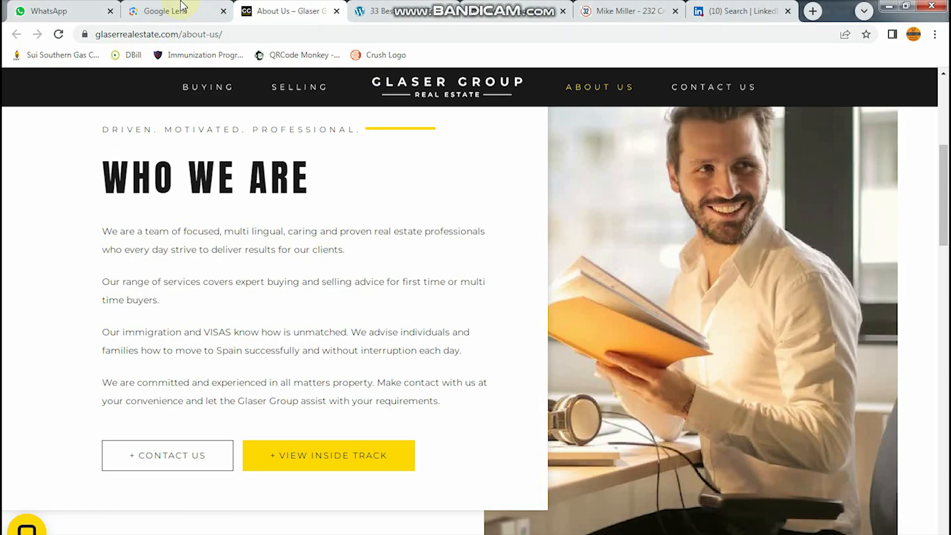
Switch back to Illustrator and paste the copied photo of the man into the document
click(181, 7)
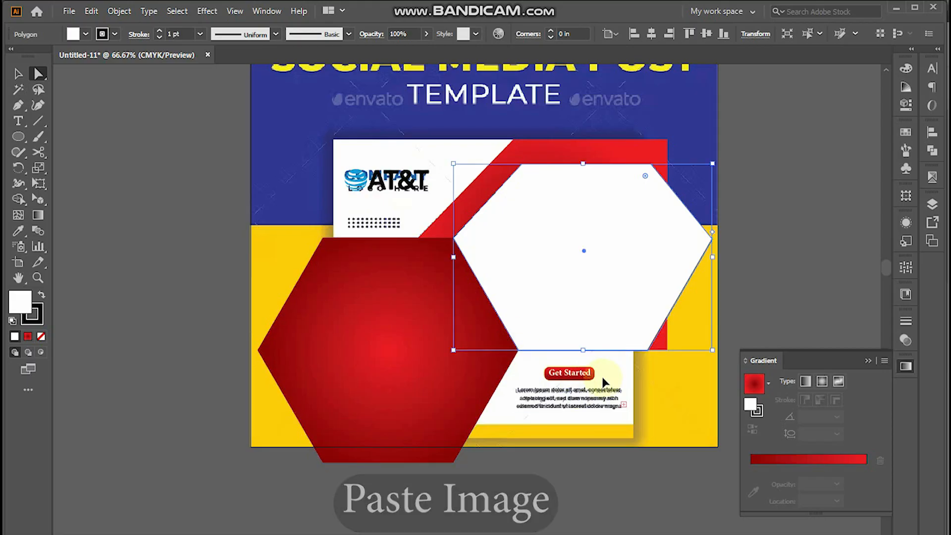
key(ctrl+v)
ctrl+alt+click(522, 239)
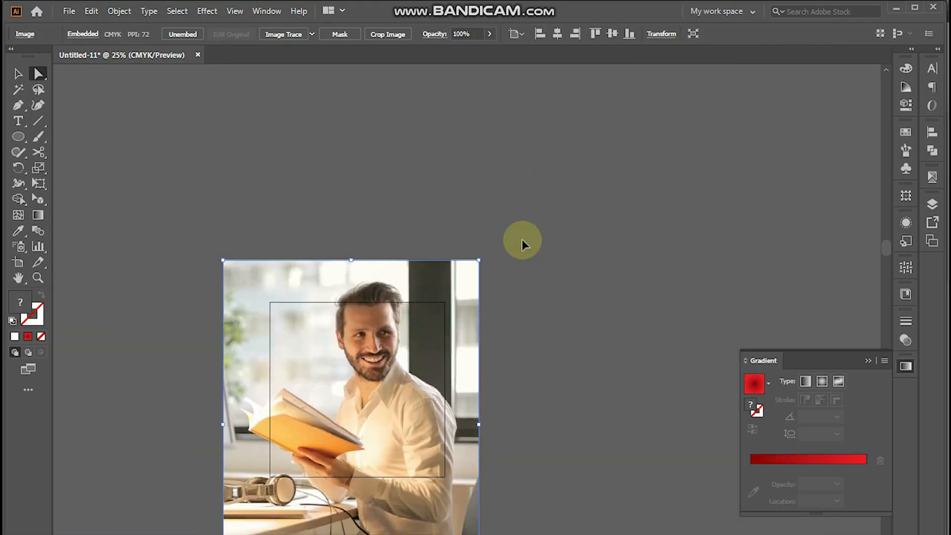
Send the man's photo to the back of the artwork and clip it inside the white hexagon
key(ctrl+shift+bracketleft)
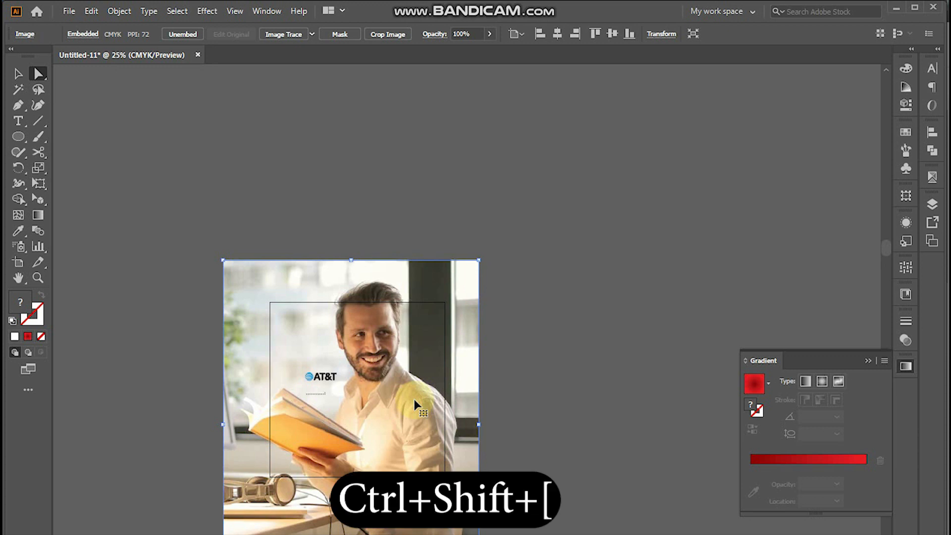
key(ctrl+shift+bracketleft)
right_click(415, 405)
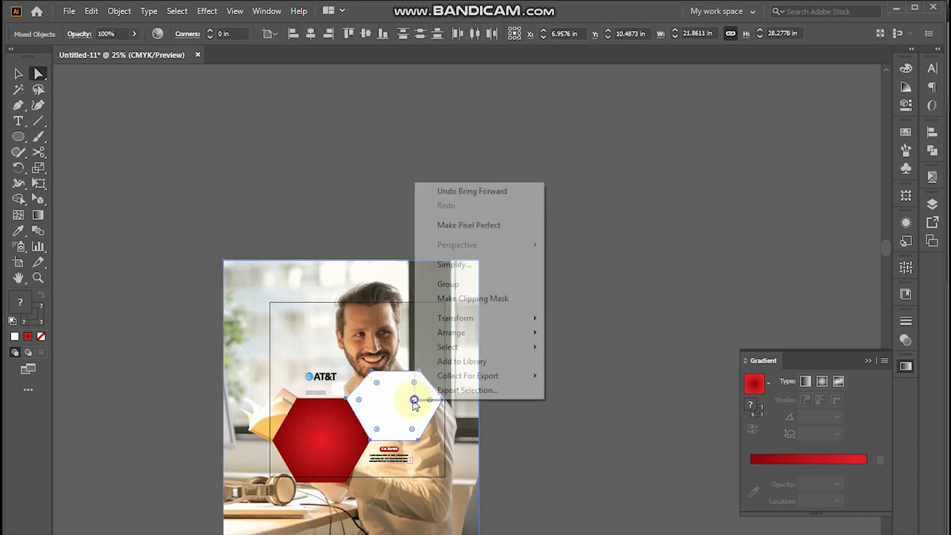
click(473, 298)
Scale down and reposition the clipped photo so the man holding the book fits the upper hexagon as in the reference
alt+scroll(619, 389, up, 2)
drag(577, 460, 549, 495)
key(v)
drag(524, 309, 442, 356)
key(z)
drag(551, 357, 584, 450)
scroll(488, 370, up, 2)
drag(489, 371, 427, 436)
alt+click(427, 435)
Copy the text CORPORATE BUSINESS SOLUTION from the reference in the browser and paste it onto the red hexagon in Illustrator
scroll(427, 436, up, 1)
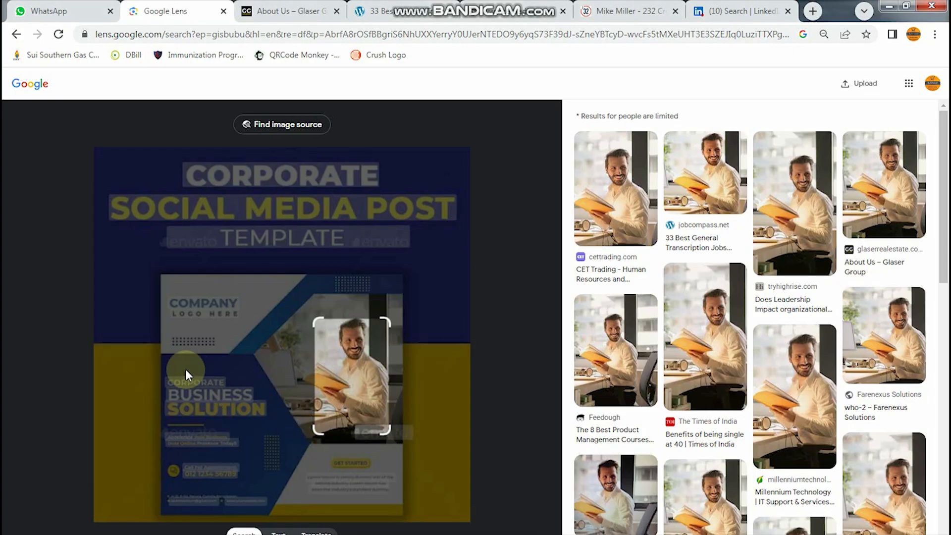
drag(169, 381, 261, 407)
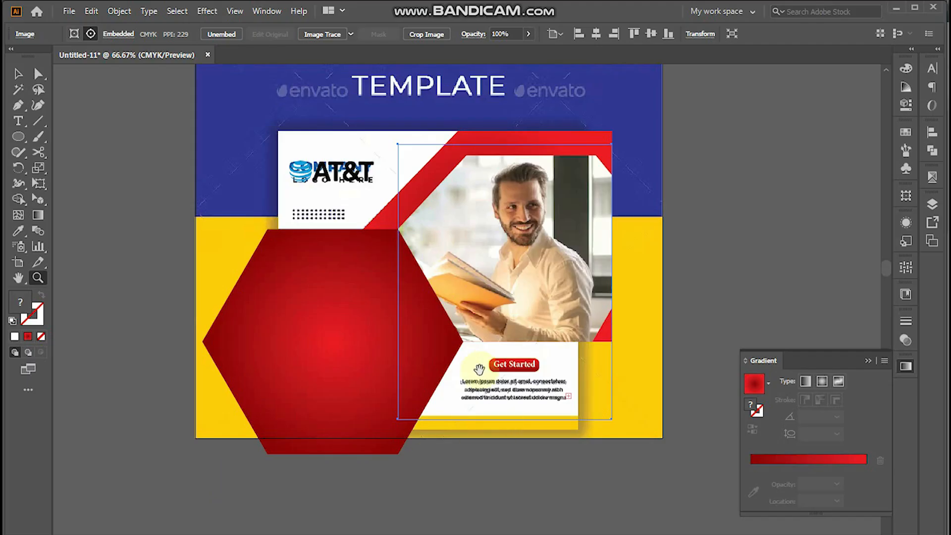
scroll(187, 206, up, 1)
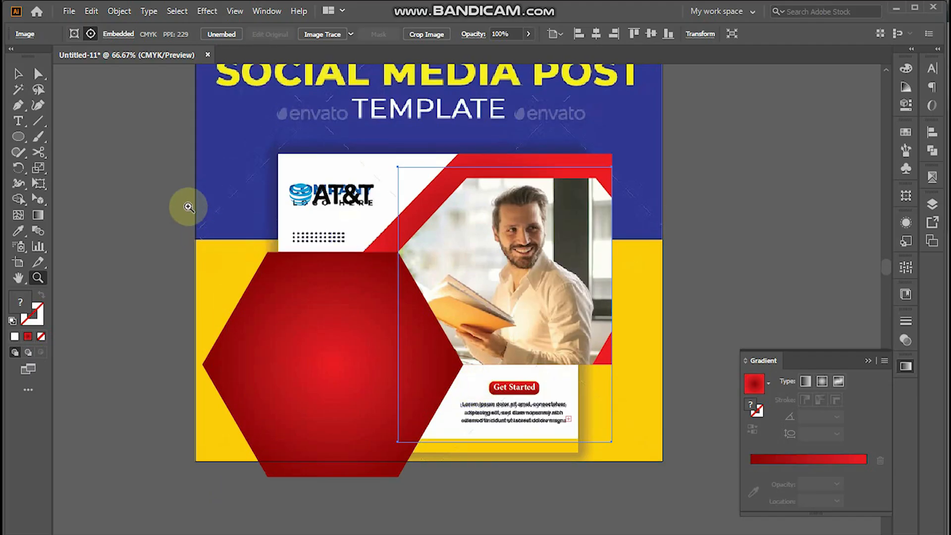
click(258, 208)
key(t)
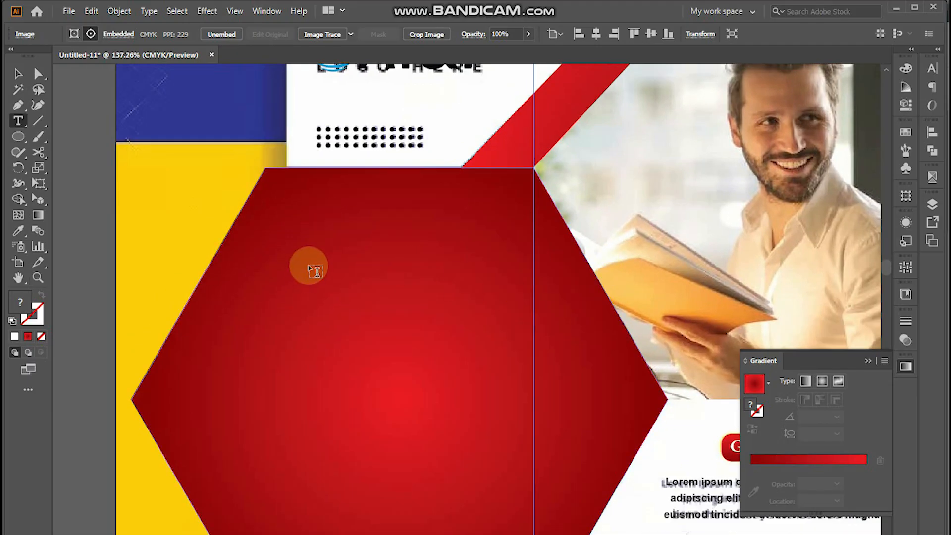
click(311, 261)
key(ctrl+v)
Fill the CORPORATE BUSINESS SOLUTION heading with white
drag(218, 202, 630, 356)
click(906, 68)
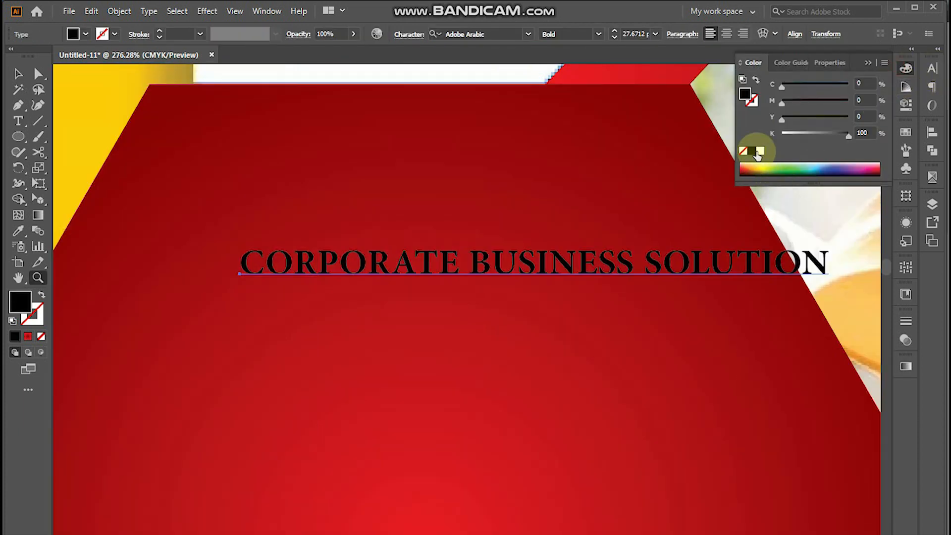
click(759, 151)
Break the heading into three lines: CORPORATE, BUSINESS and SOLUTION
key(t)
click(486, 272)
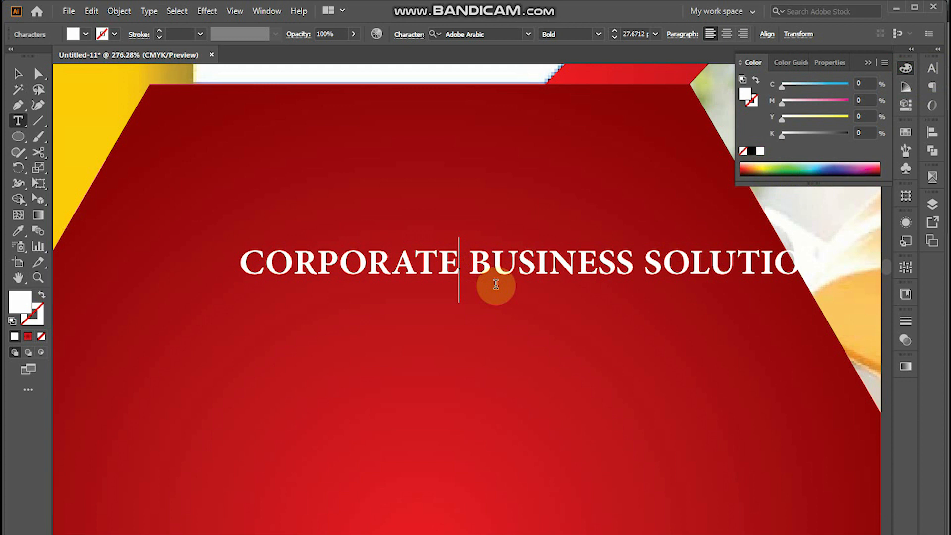
key(Delete)
key(Return)
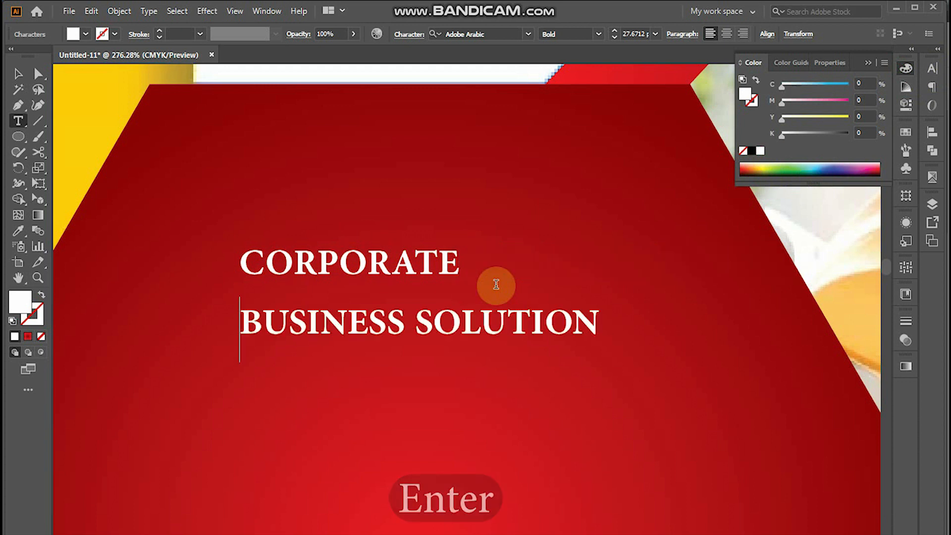
click(415, 327)
key(Return)
key(Escape)
Tighten the line spacing of the whole three-line heading
click(397, 323)
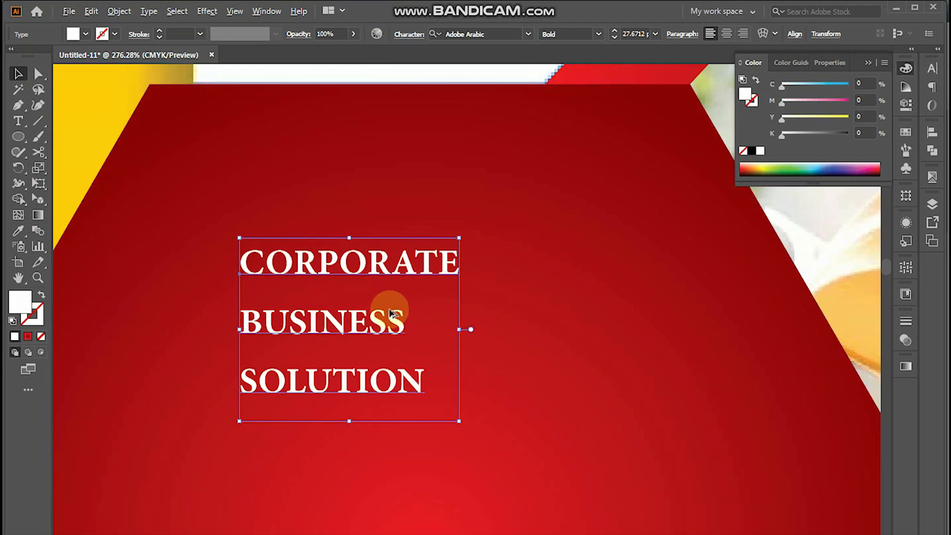
key(alt+Up)
key(alt+Up)
key(alt+Up)
key(alt+Up)
Set the word CORPORATE in the font Arial Rounded MT Std Extra Bold
triple_click(355, 265)
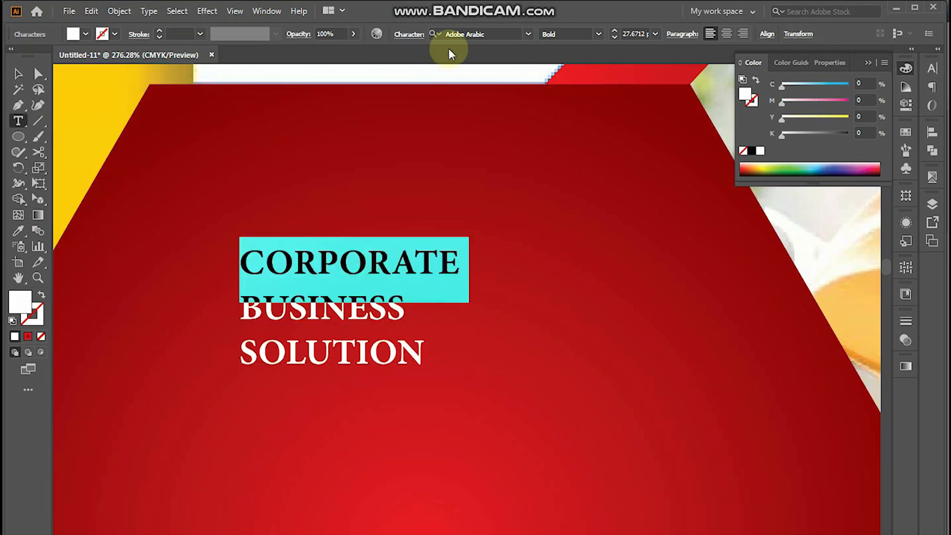
text(ari)
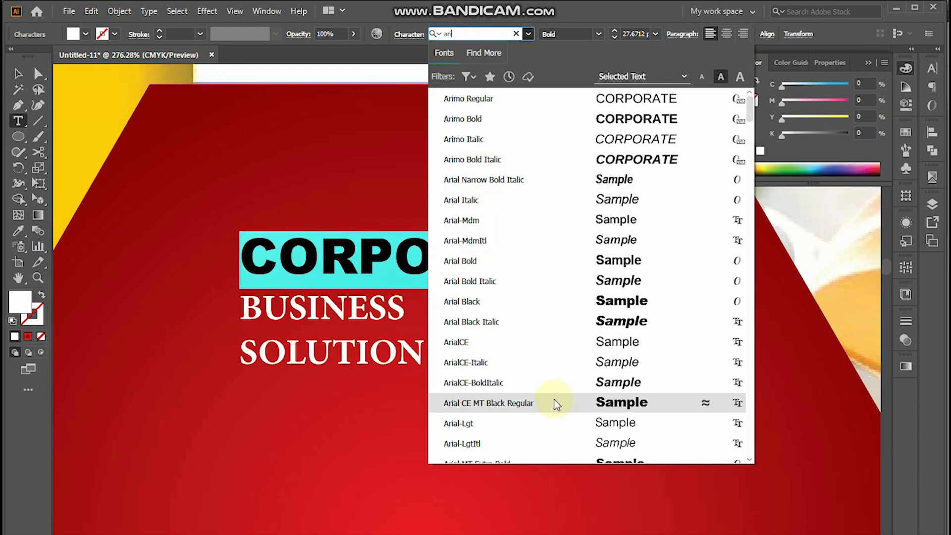
scroll(554, 400, down, 2)
scroll(597, 440, down, 2)
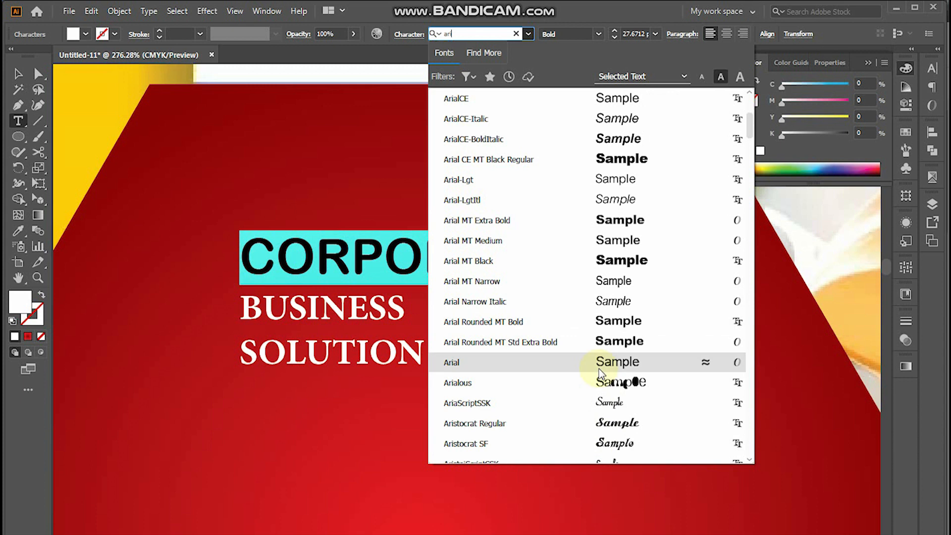
click(600, 342)
Set the word BUSINESS in the font Aachen-Bold and enlarge it to 40 pt
click(309, 303)
double_click(309, 303)
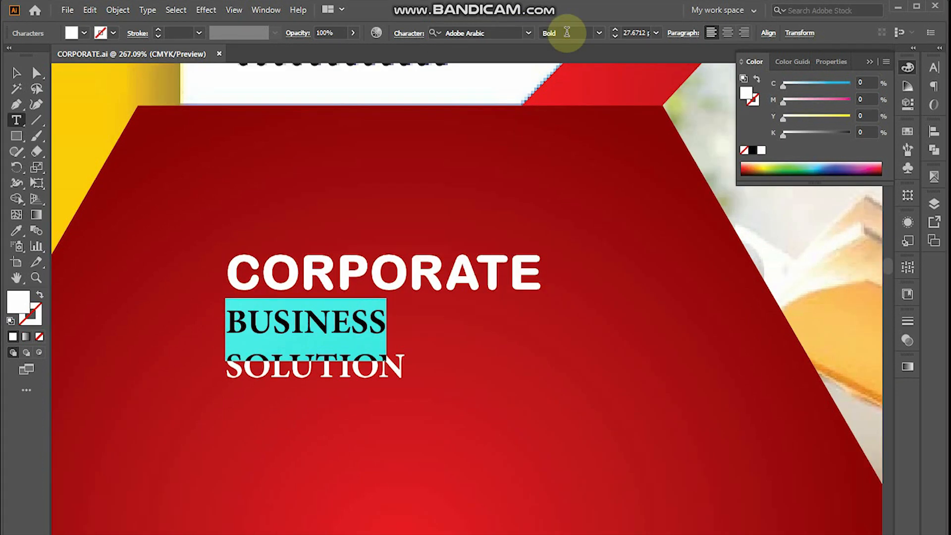
click(528, 34)
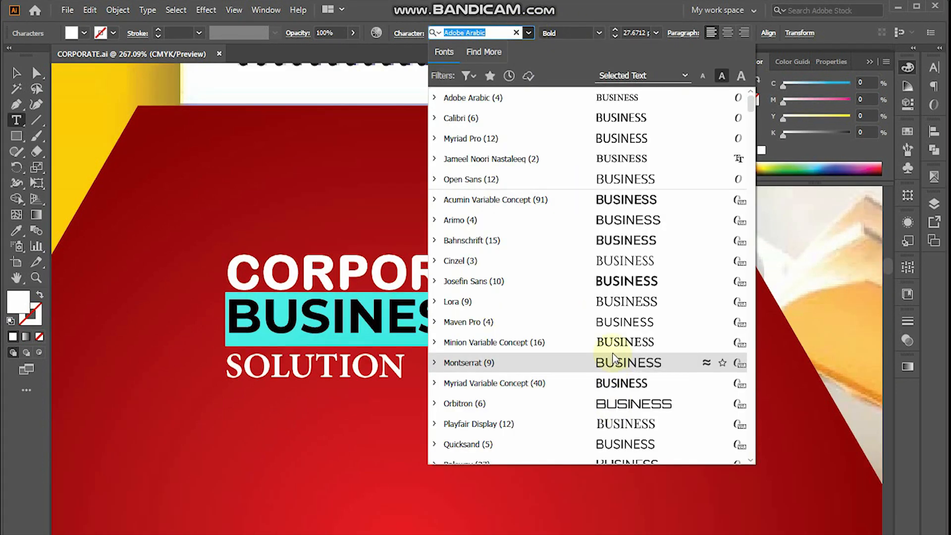
scroll(622, 388, down, 3)
scroll(623, 388, down, 4)
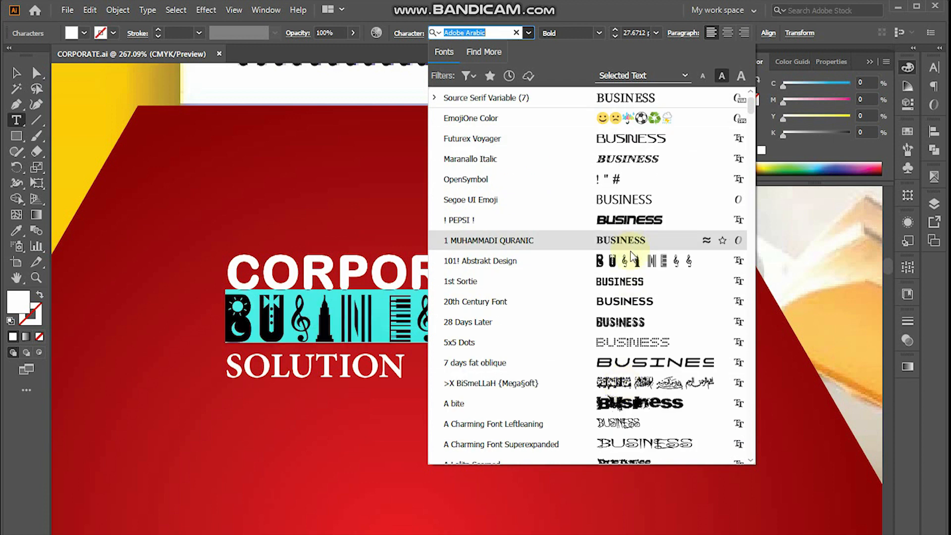
scroll(654, 411, down, 3)
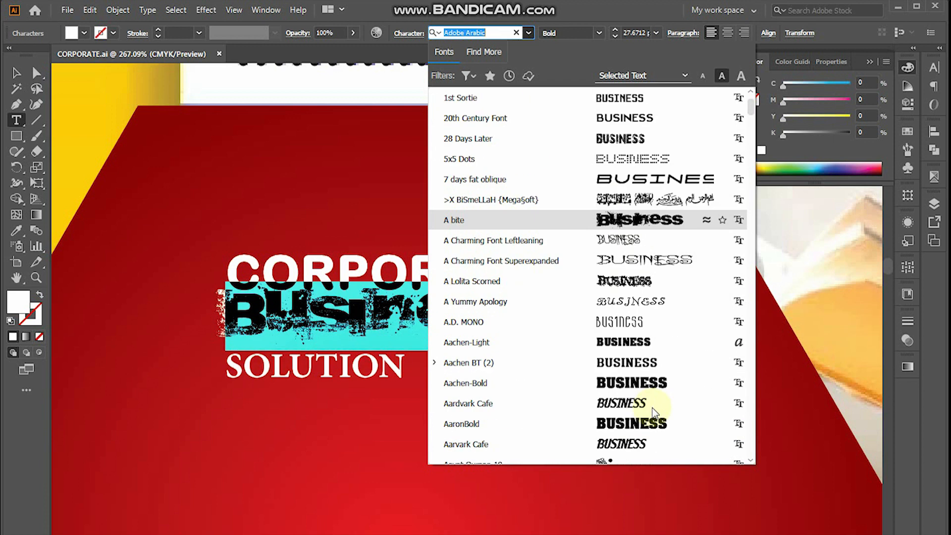
click(636, 382)
click(616, 29)
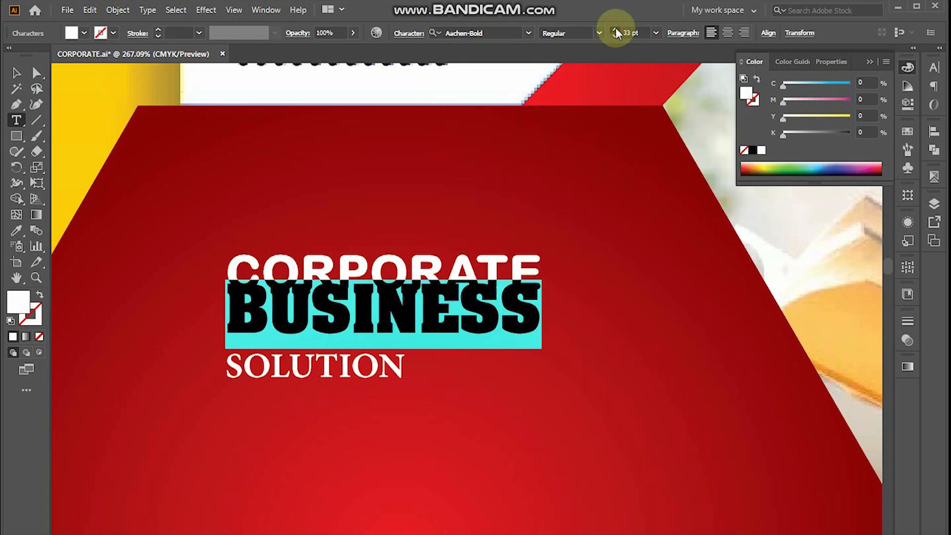
key(Escape)
Apply the text formatting of CORPORATE to the word SOLUTION by sampling it with the Eyedropper
key(y)
click(338, 395)
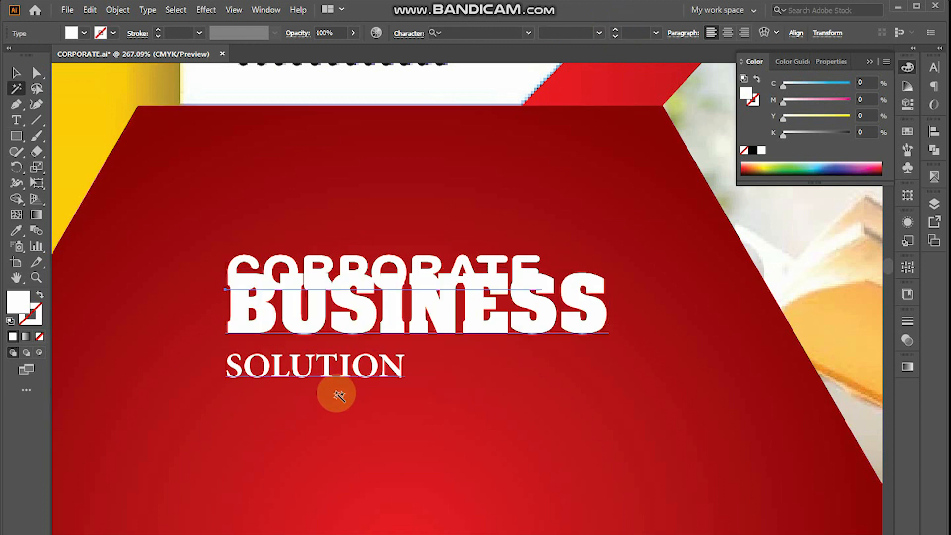
double_click(322, 365)
click(13, 232)
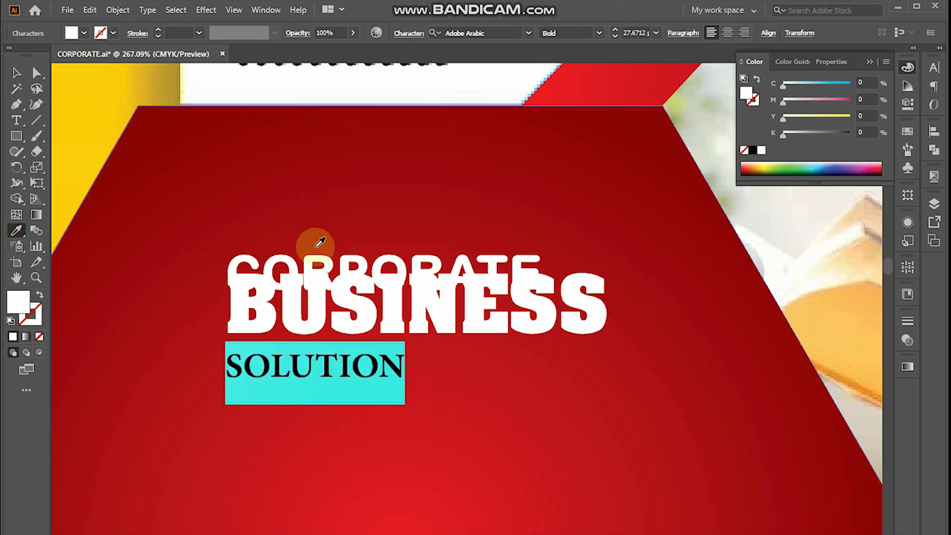
click(316, 258)
key(Escape)
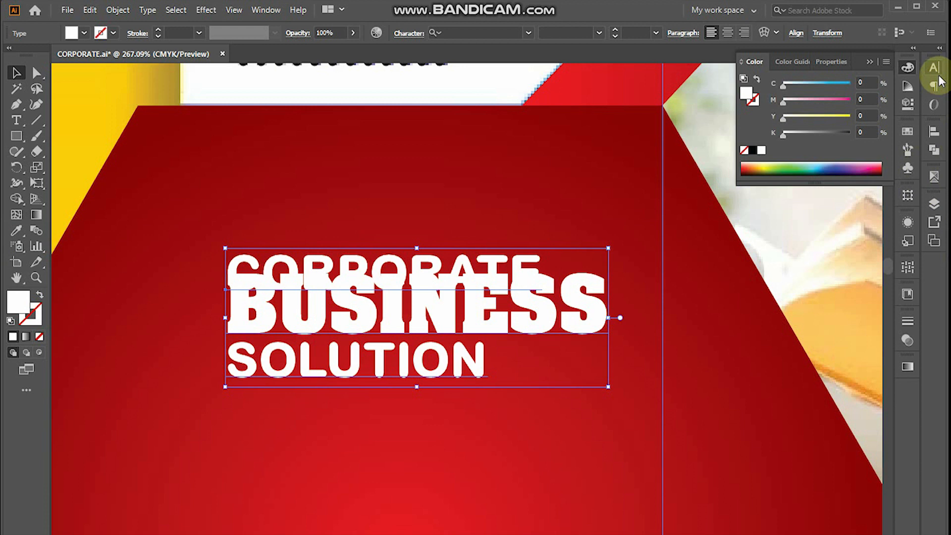
Set the leading of the whole heading to Auto
click(934, 74)
click(892, 121)
click(893, 154)
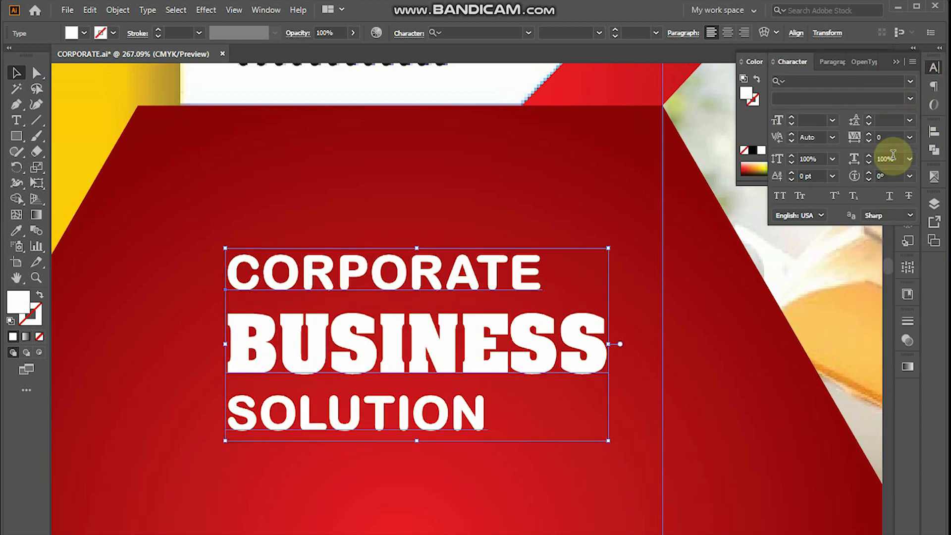
Enlarge the word BUSINESS to 44 pt
key(t)
double_click(328, 343)
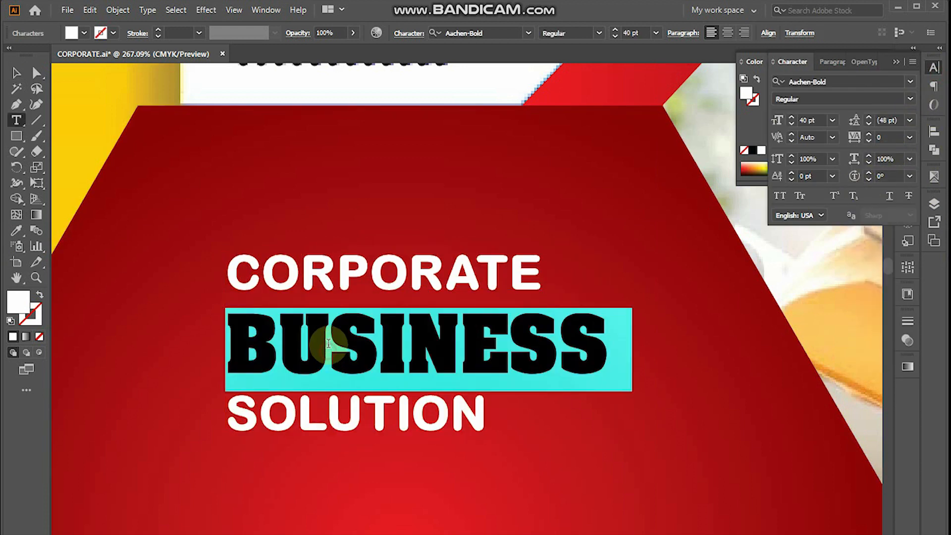
click(614, 31)
click(614, 31)
click(614, 31)
click(614, 31)
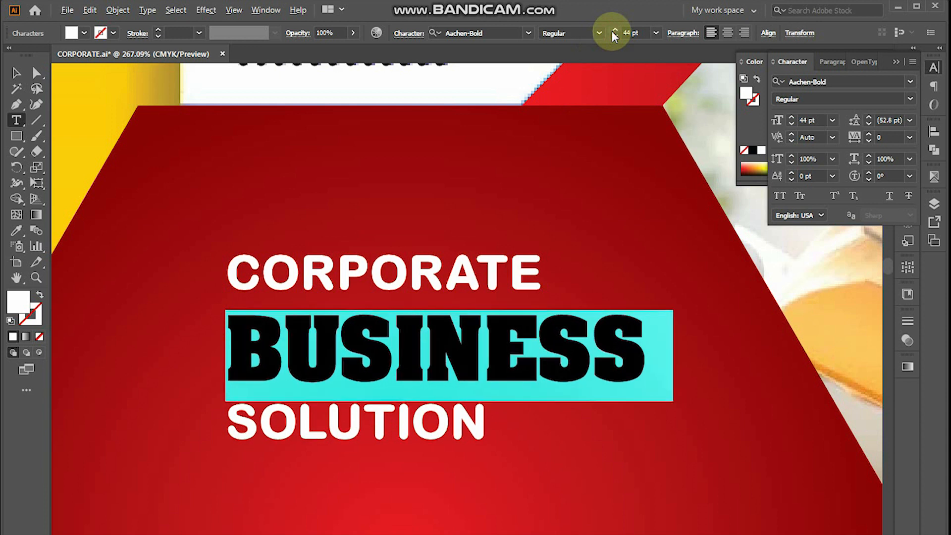
Tighten the leading of the BUSINESS and SOLUTION lines so the three heading lines sit close together
click(492, 339)
double_click(456, 416)
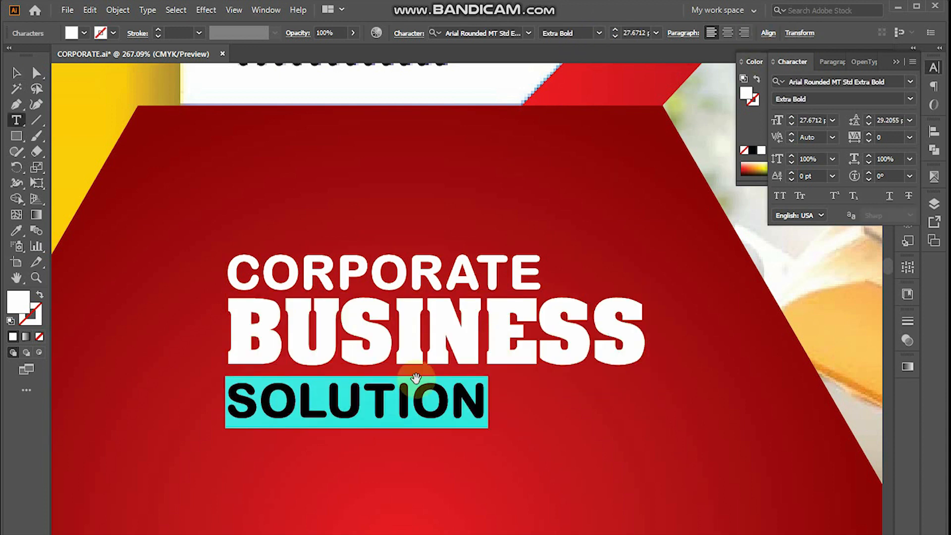
key(Escape)
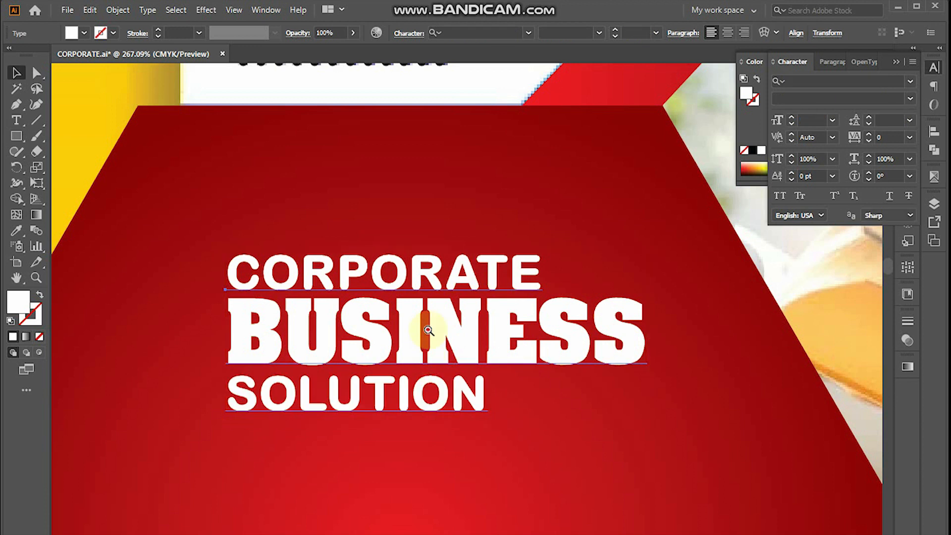
key(ctrl+minus)
key(alt+Tab)
key(Escape)
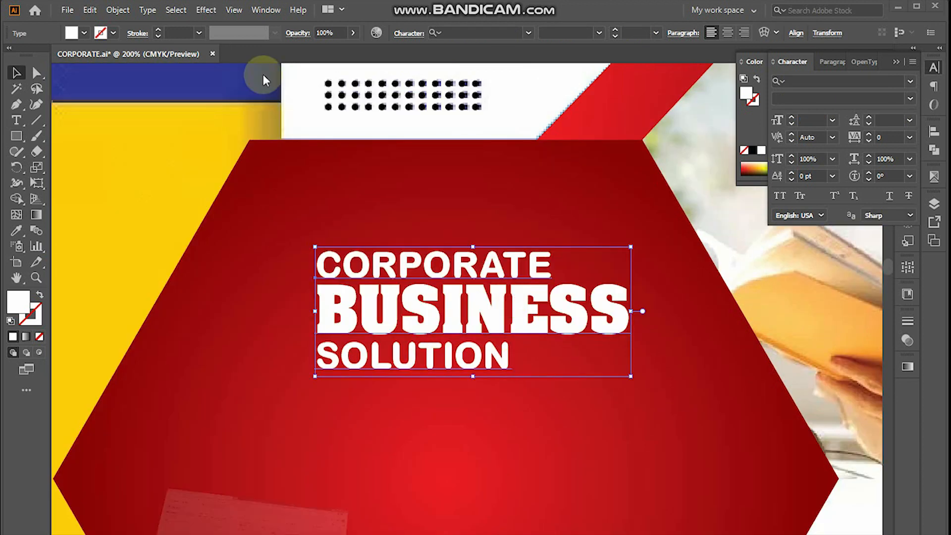
key(ctrl+minus)
key(ctrl+minus)
key(ctrl+minus)
key(a)
click(418, 316)
click(455, 462)
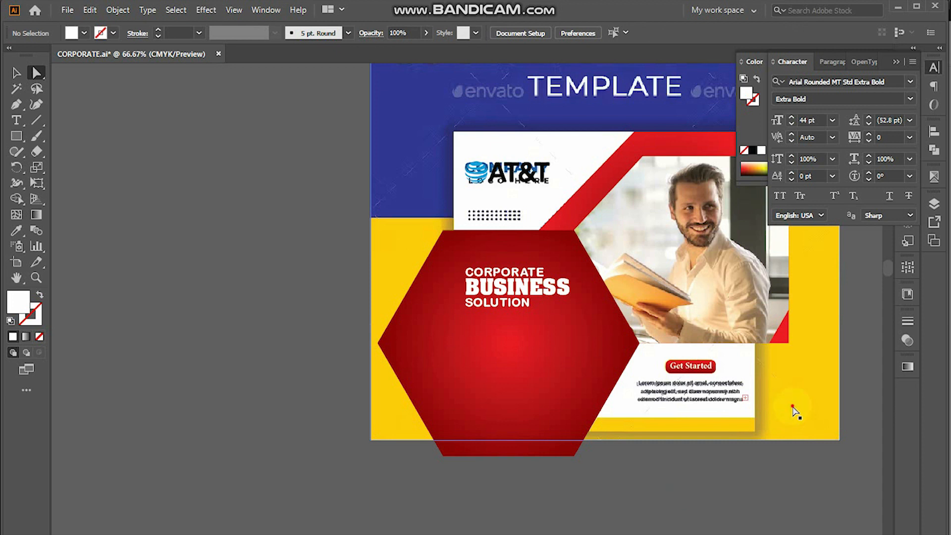
Draw a white rectangle with a 1 pt black stroke over the full area of the post in the reference design
drag(460, 448, 562, 425)
key(z)
drag(288, 325, 312, 326)
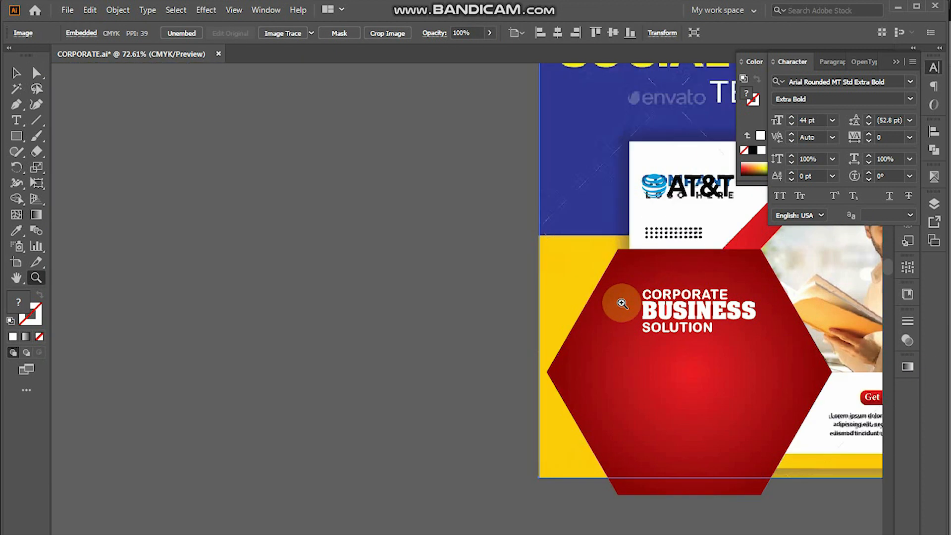
drag(622, 303, 385, 323)
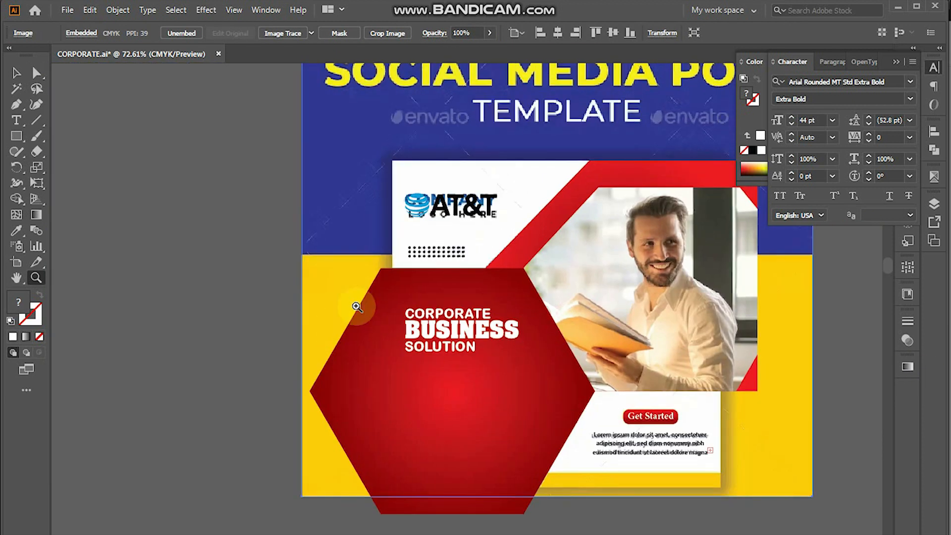
key(m)
drag(392, 158, 722, 485)
click(373, 467)
Move the reference image off the artboard to its left side and send the white rectangle behind all artwork
key(a)
click(790, 467)
drag(790, 471, 212, 471)
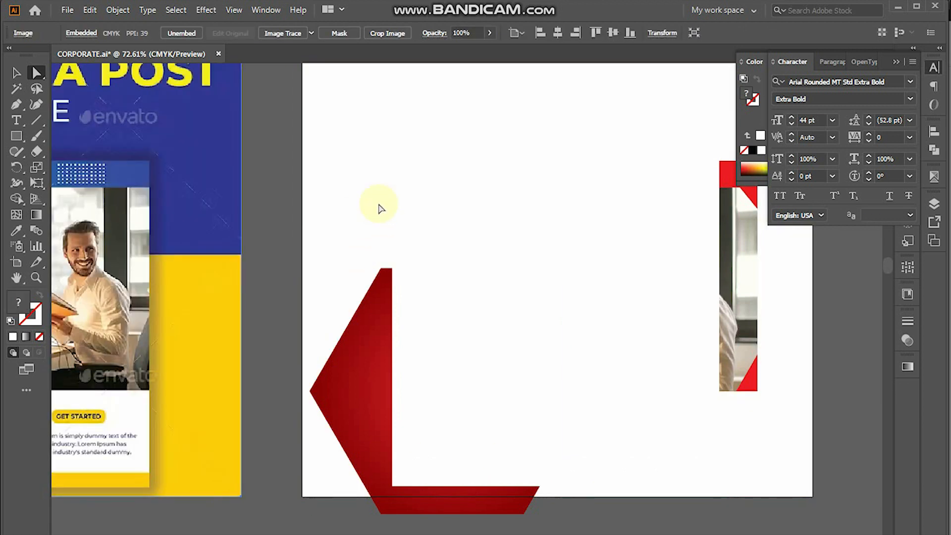
click(429, 193)
key(ctrl+shift+bracketleft)
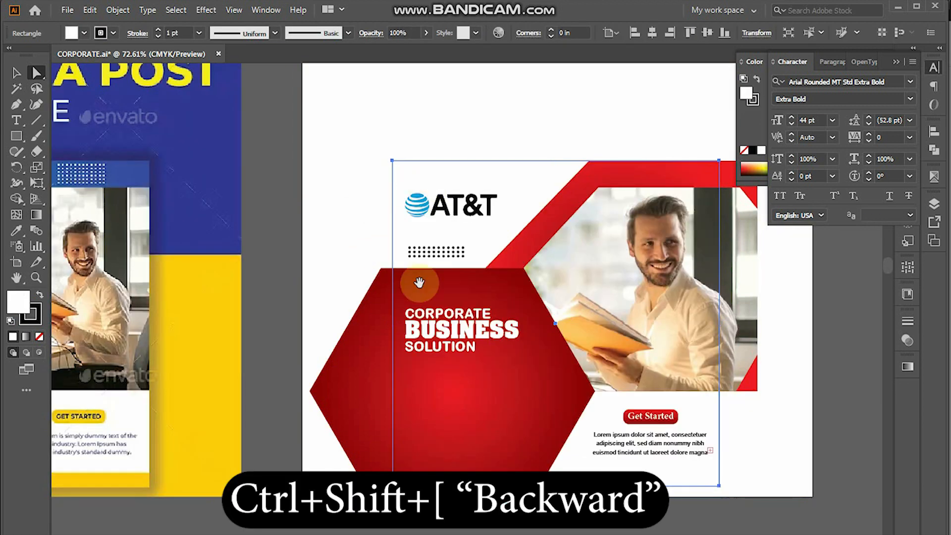
Move the CORPORATE BUSINESS SOLUTION heading slightly to the left within the red hexagon
scroll(445, 297, down, 3)
key(Tab)
scroll(332, 334, left, 5)
scroll(733, 297, right, 3)
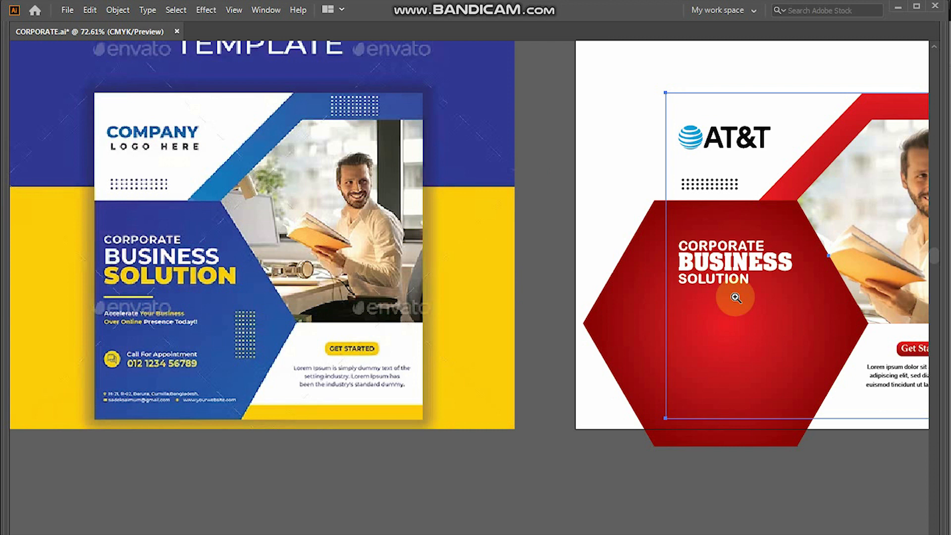
key(Tab)
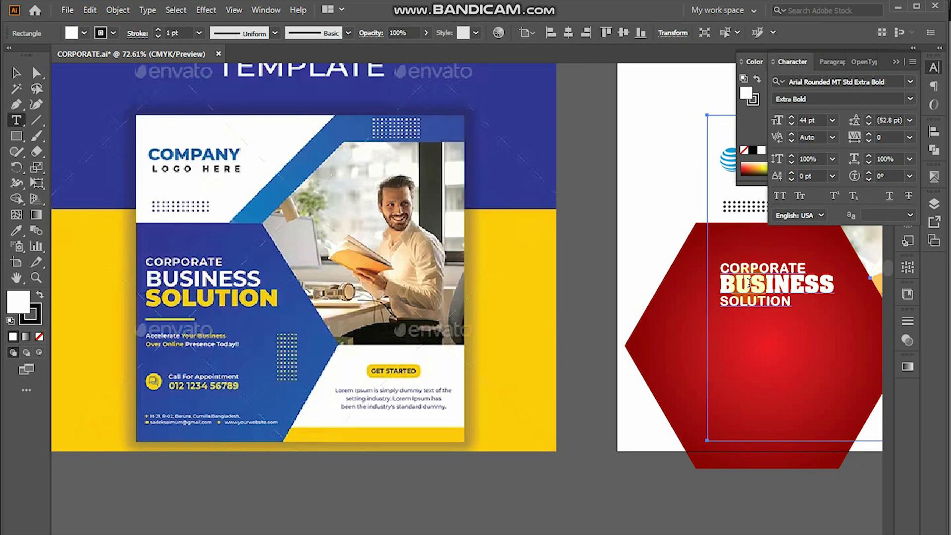
scroll(751, 287, right, 3)
drag(545, 280, 724, 361)
key(v)
drag(549, 334, 530, 334)
drag(762, 328, 622, 284)
key(Tab)
key(ctrl+minus)
key(ctrl+minus)
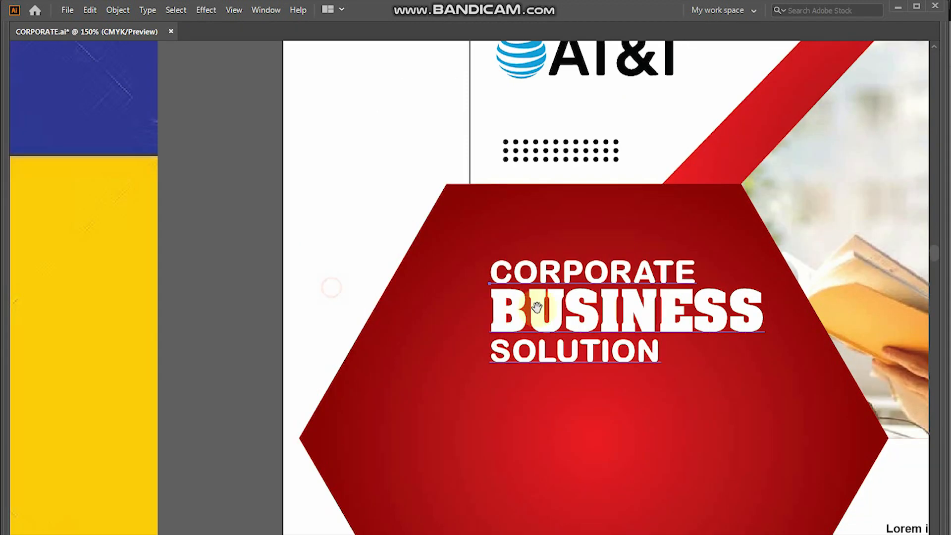
Draw a straight horizontal line over the yellow divider line below SOLUTION in the reference design
drag(536, 307, 598, 275)
key(ctrl+minus)
drag(486, 270, 754, 315)
drag(829, 320, 860, 322)
scroll(859, 323, left, 8)
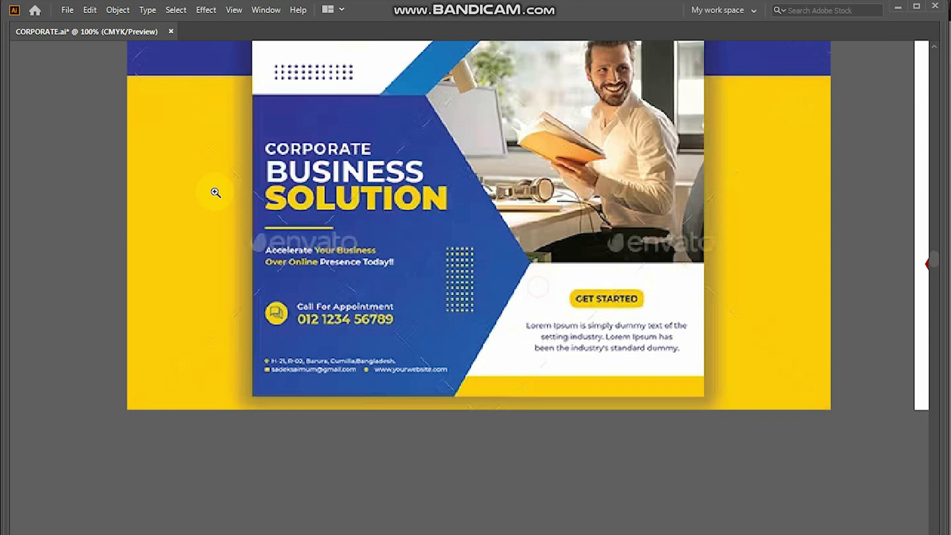
click(215, 192)
key(Tab)
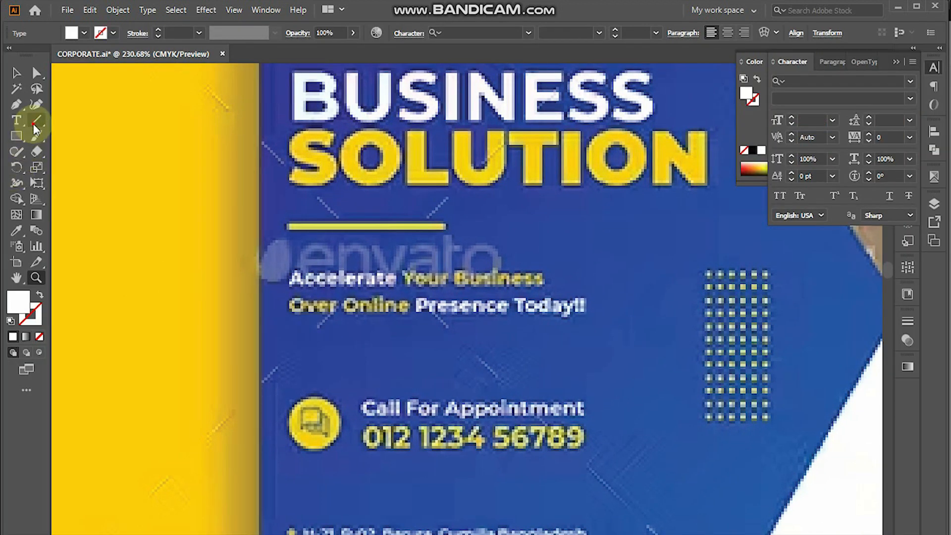
click(35, 124)
drag(290, 227, 443, 227)
Set the divider line's stroke weight to 6 pt
click(158, 29)
click(158, 30)
click(158, 29)
click(158, 30)
click(158, 29)
ctrl+alt+click(499, 303)
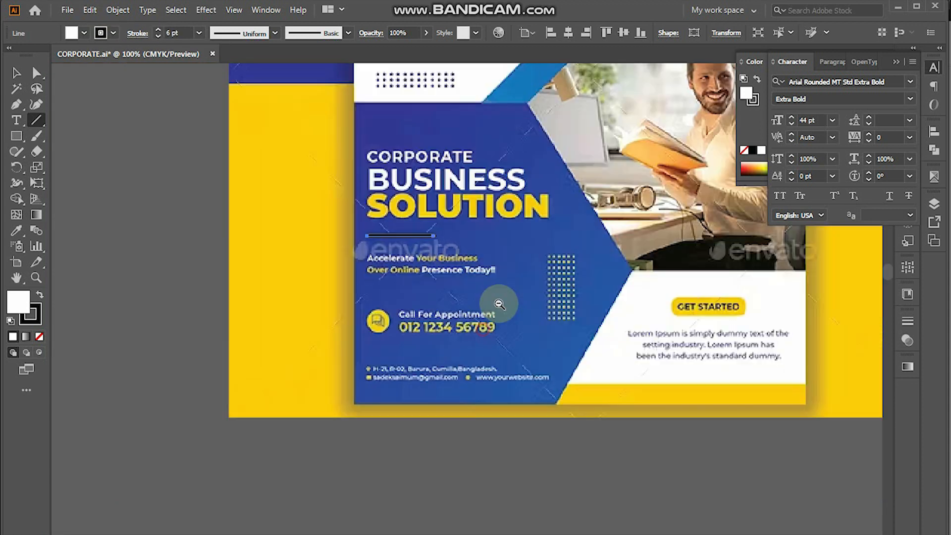
Move the divider line from the reference design into the red hexagon, below the SOLUTION text
drag(499, 303, 155, 282)
drag(602, 287, 360, 299)
drag(705, 125, 442, 171)
key(i)
click(526, 264)
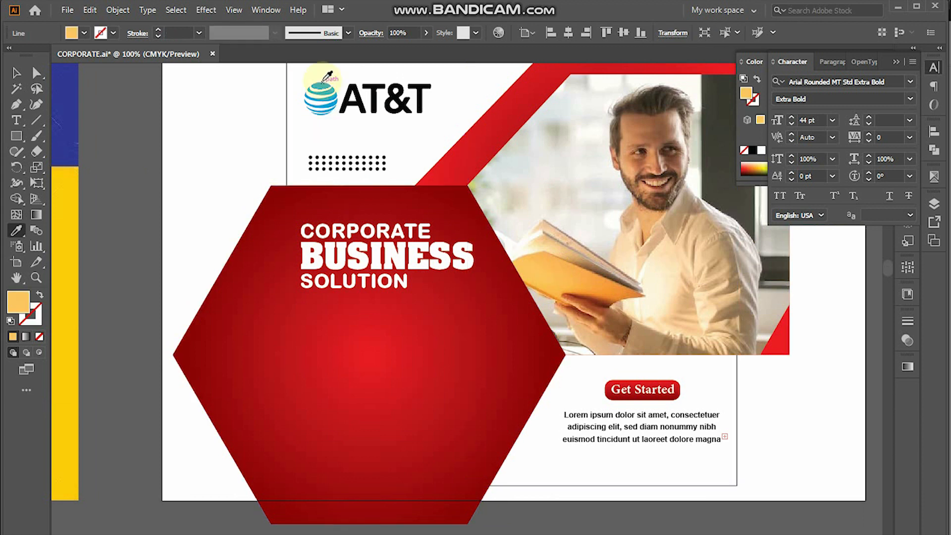
drag(248, 250, 564, 255)
click(600, 275)
Left-align the divider line with the CORPORATE, BUSINESS and SOLUTION text in the red hexagon
key(a)
key(ctrl+a)
key(v)
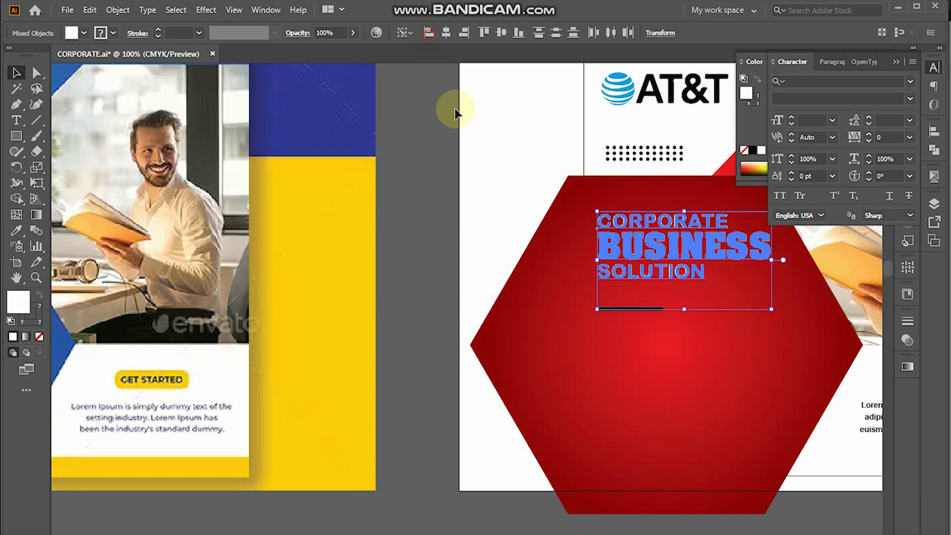
drag(562, 330, 593, 306)
key(z)
click(547, 331)
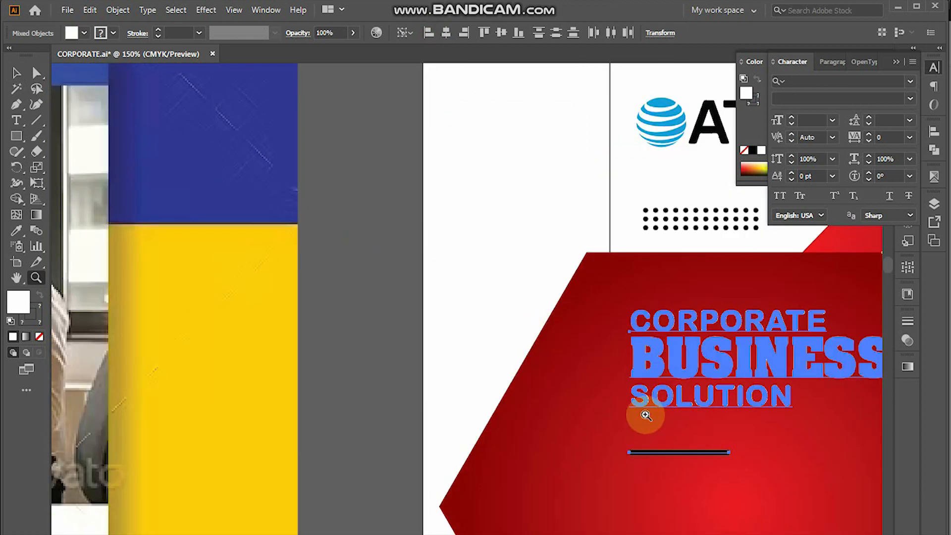
key(v)
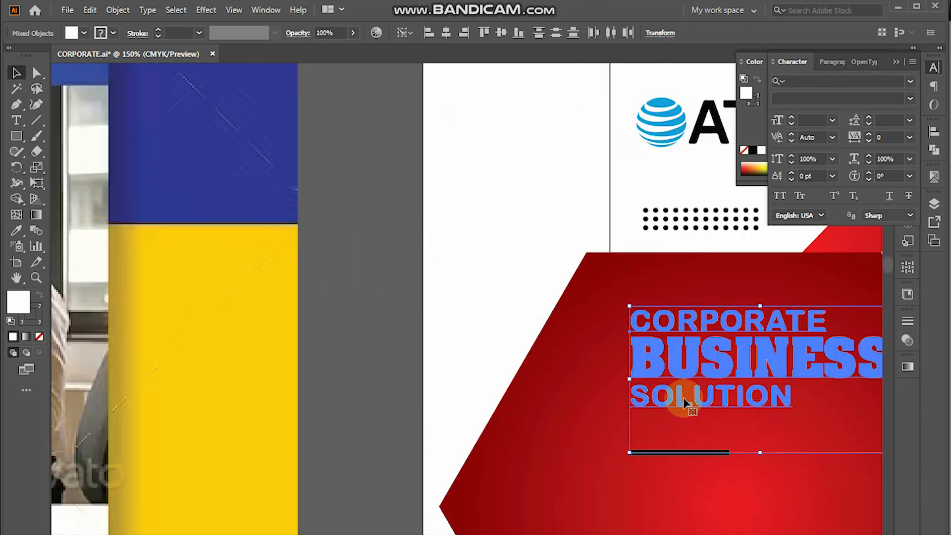
drag(679, 399, 500, 399)
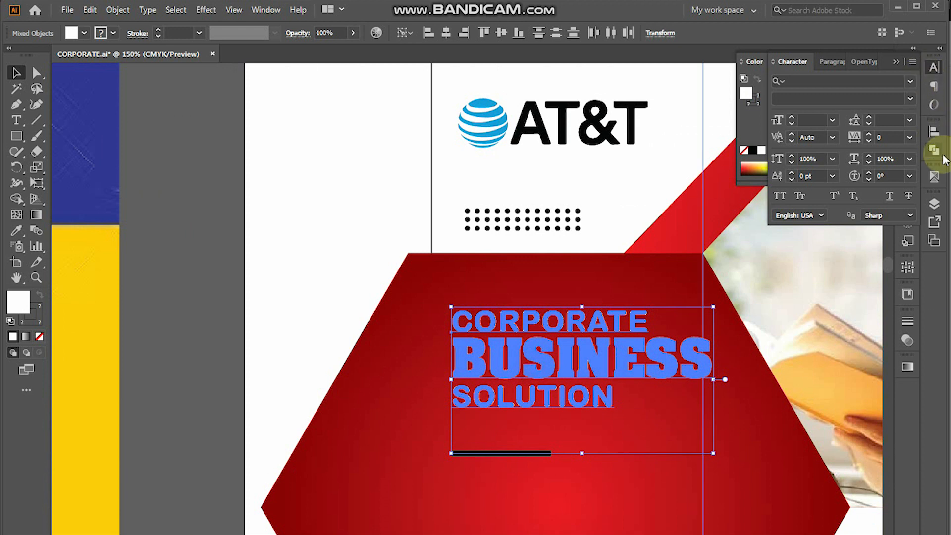
click(938, 134)
Change the divider line's stroke colour from the default black to white
click(529, 454)
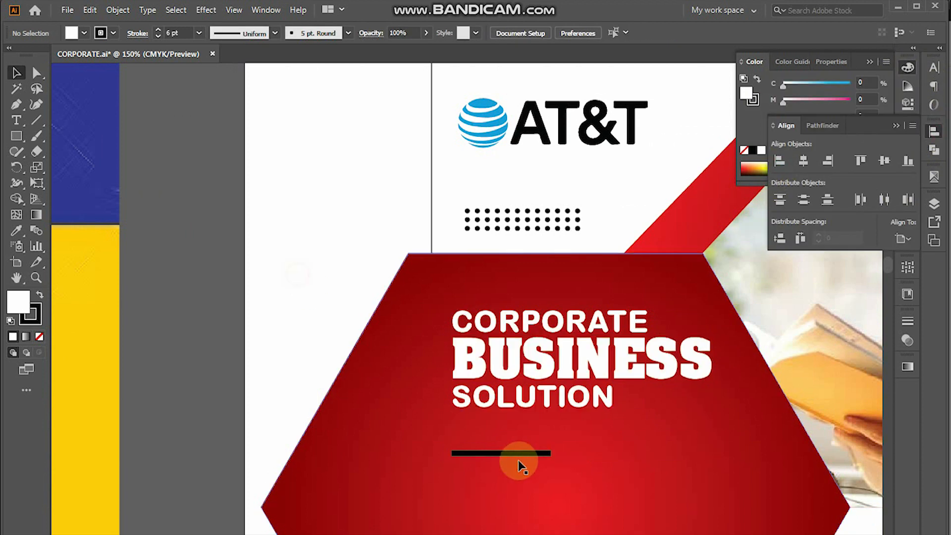
click(753, 100)
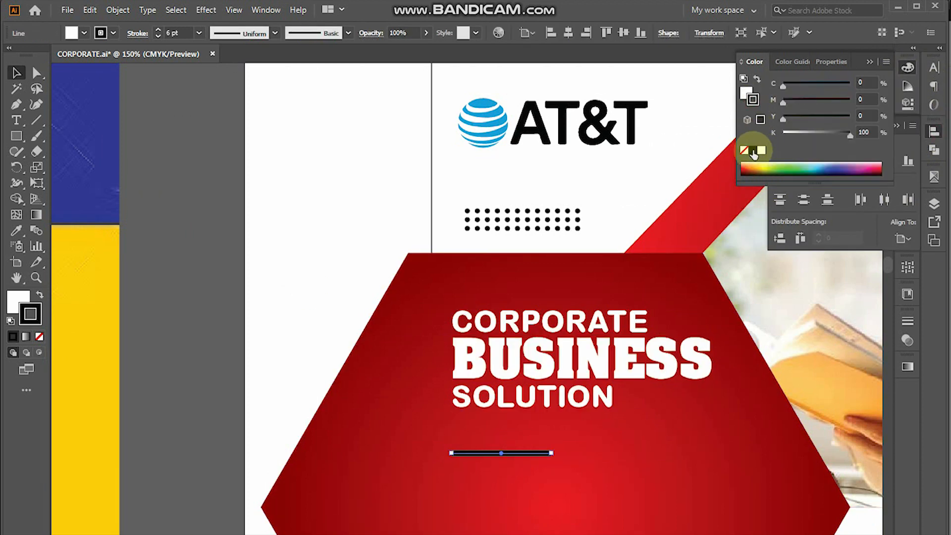
click(761, 150)
Duplicate the three-line CORPORATE BUSINESS SOLUTION heading directly below the divider line in the red hexagon
key(ctrl+minus)
key(ctrl+minus)
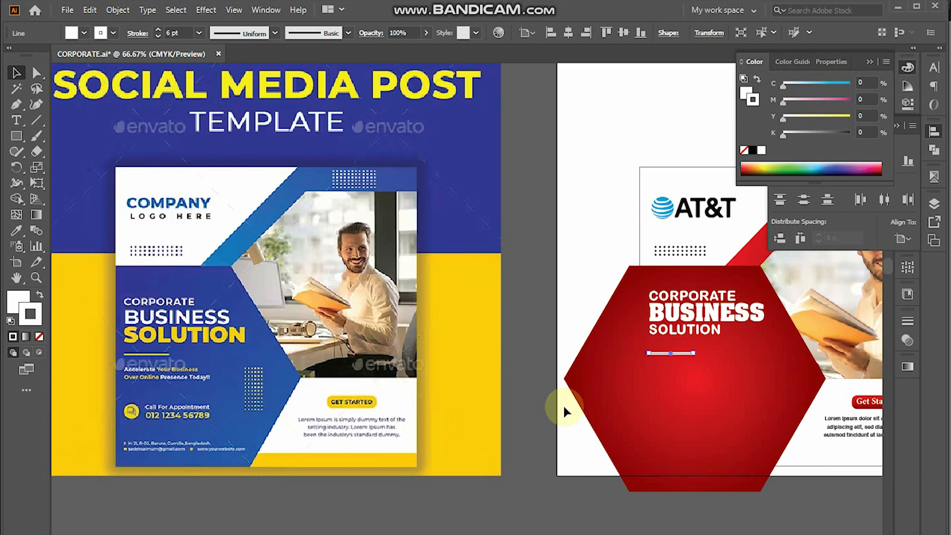
drag(671, 325, 671, 393)
key(t)
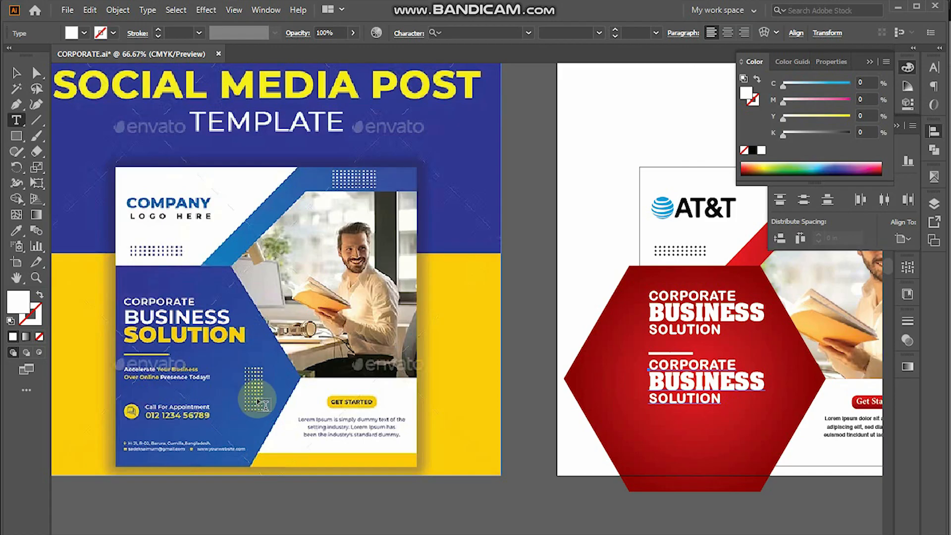
scroll(340, 378, up, 5)
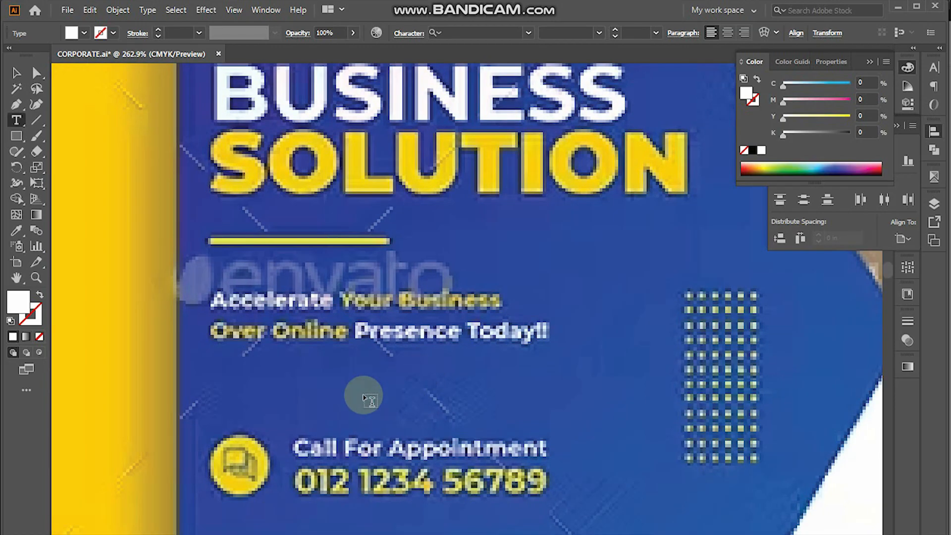
click(363, 392)
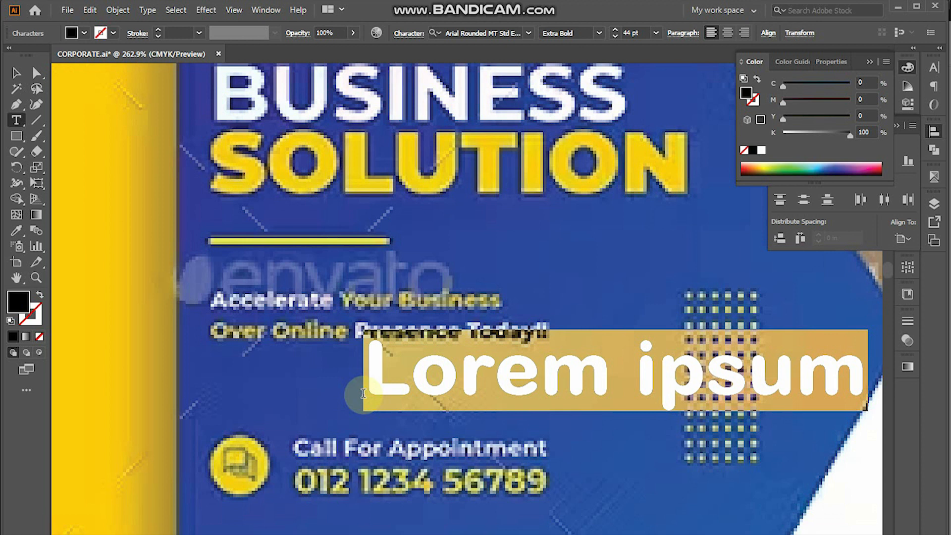
key(Escape)
key(Delete)
Add a 14 pt placeholder text box covering the two-line Accelerate Your Business tagline in the reference design
drag(213, 291, 553, 349)
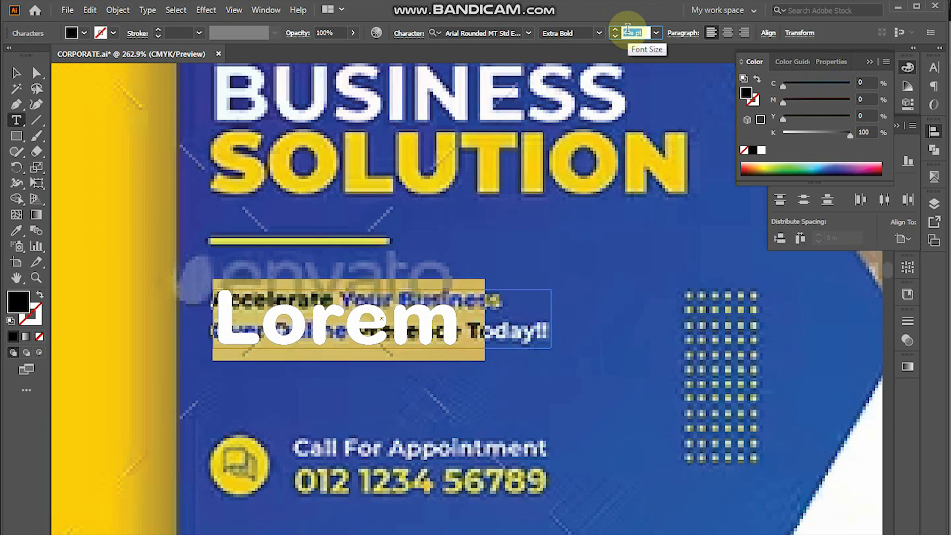
key(Return)
key(Escape)
key(Delete)
key(t)
drag(211, 295, 551, 347)
key(Escape)
Bring the placeholder text into the red hexagon by left-aligning it with the duplicated heading
key(ctrl+1)
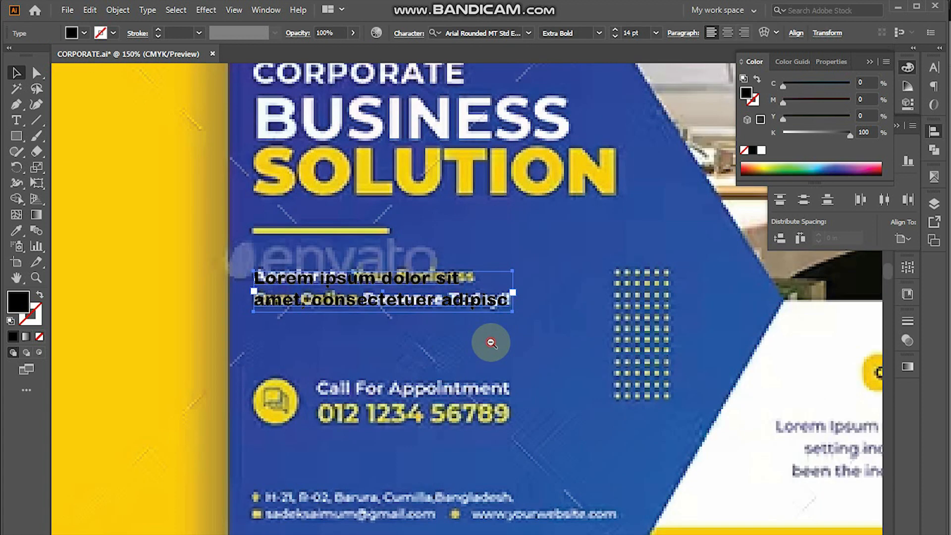
scroll(489, 339, right, 10)
key(a)
click(704, 347)
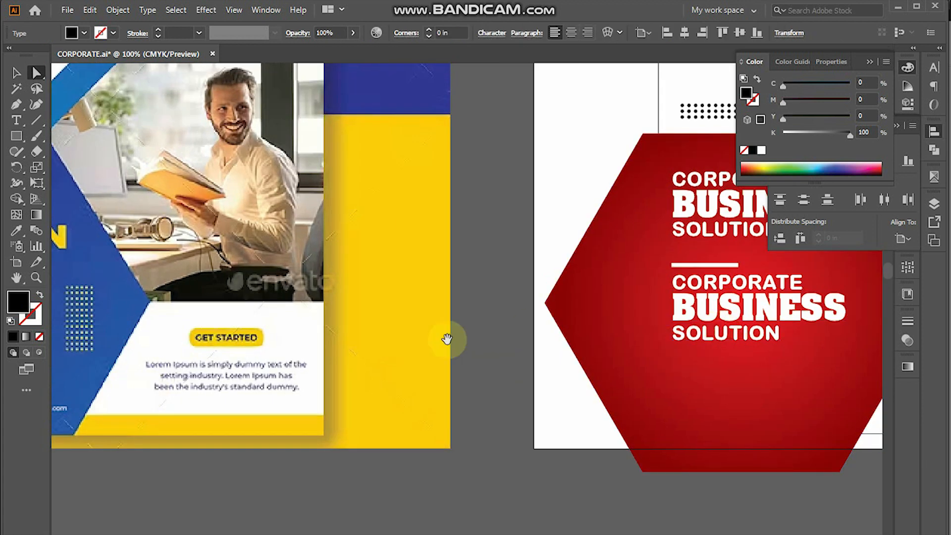
drag(446, 339, 629, 338)
scroll(785, 386, right, 10)
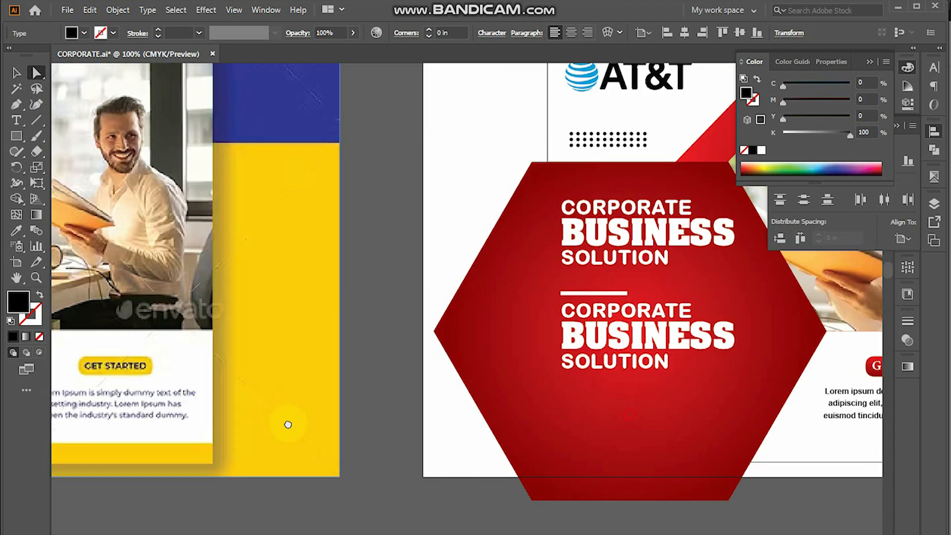
key(v)
shift+click(558, 349)
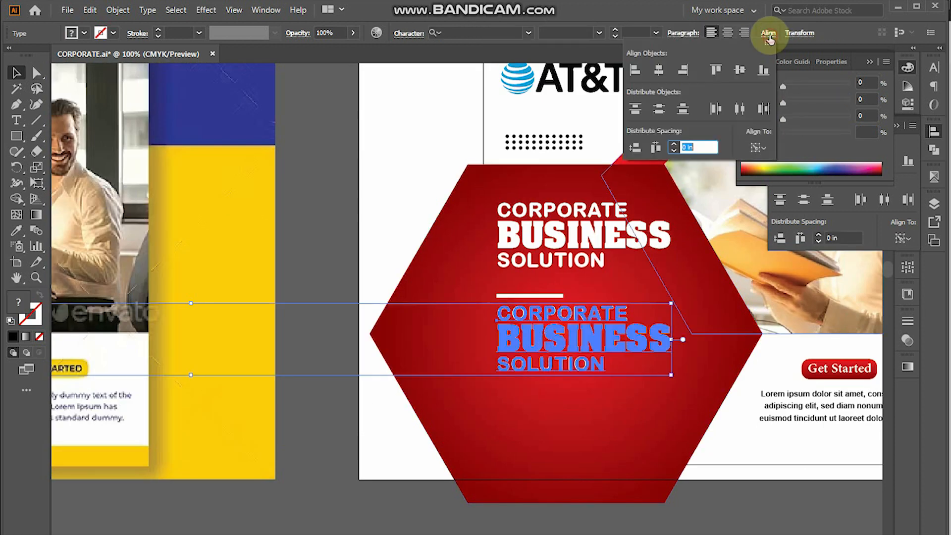
click(769, 35)
Delete the duplicated heading behind the placeholder text in the red hexagon
click(620, 351)
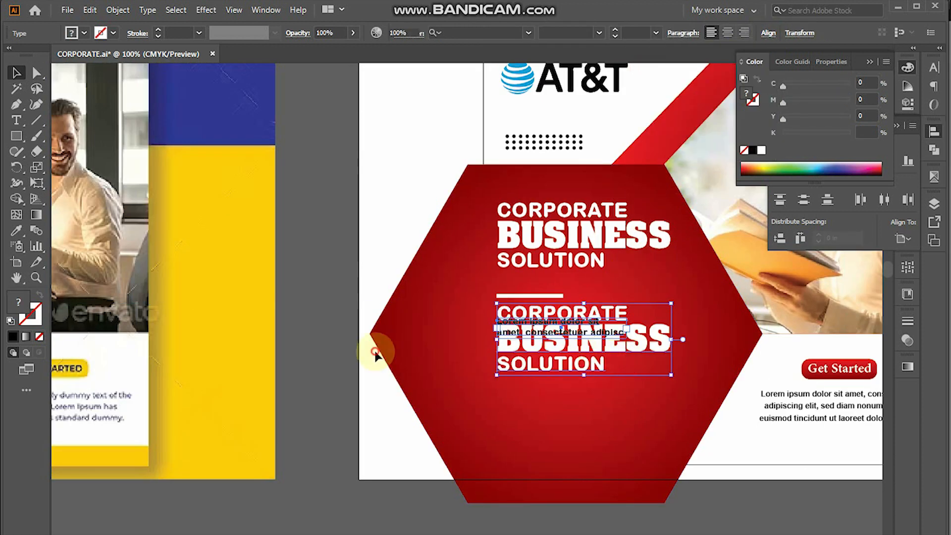
click(567, 354)
key(Delete)
Change the fill colour of the Lorem ipsum placeholder text below the divider line to white
key(a)
scroll(547, 303, up, 6)
click(545, 410)
click(761, 150)
ctrl+alt+click(489, 368)
Set the font of the placeholder text below the divider line to Calibri Bold Italic
key(z)
alt+click(584, 254)
drag(318, 215, 639, 306)
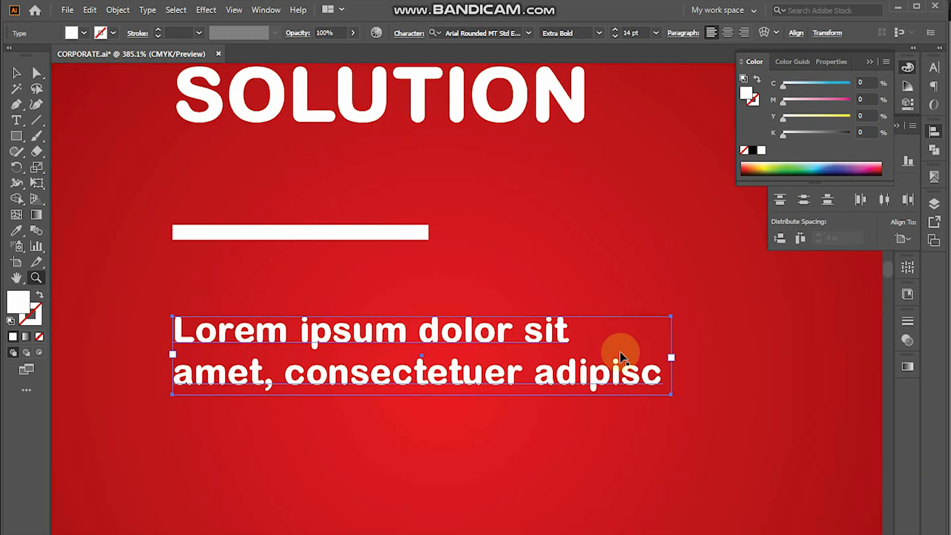
click(492, 30)
text(cali)
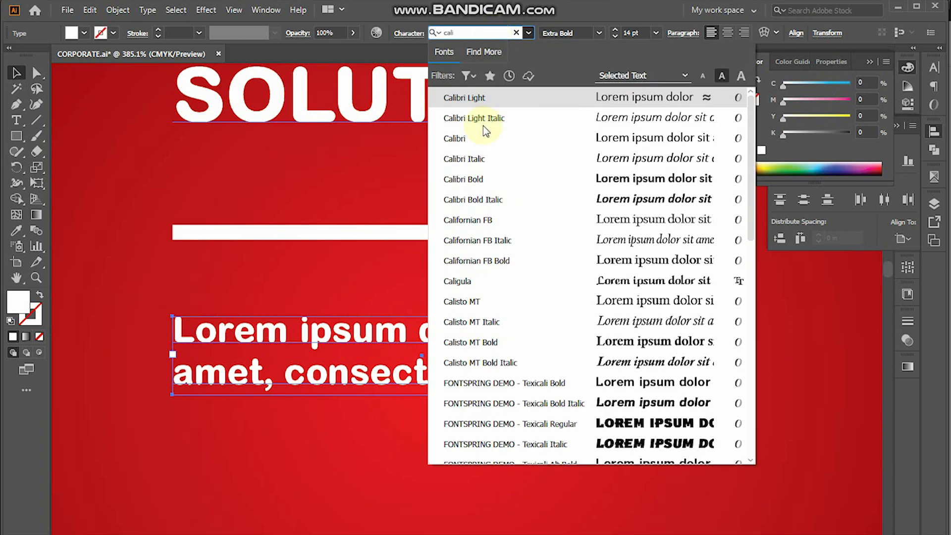
click(489, 198)
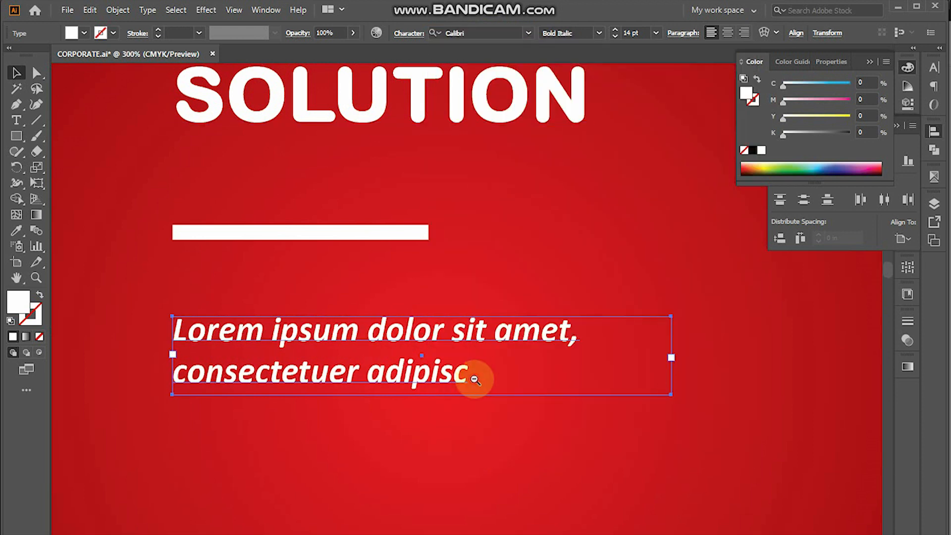
Try to pull the word consectetuer up to the first line by removing the space before it
alt+click(477, 376)
click(231, 299)
key(BackSpace)
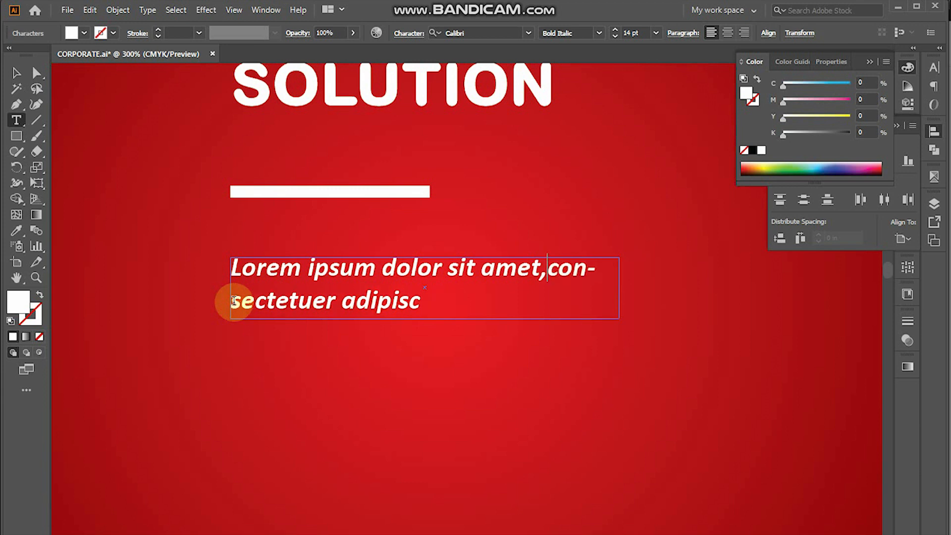
key(BackSpace)
key(Escape)
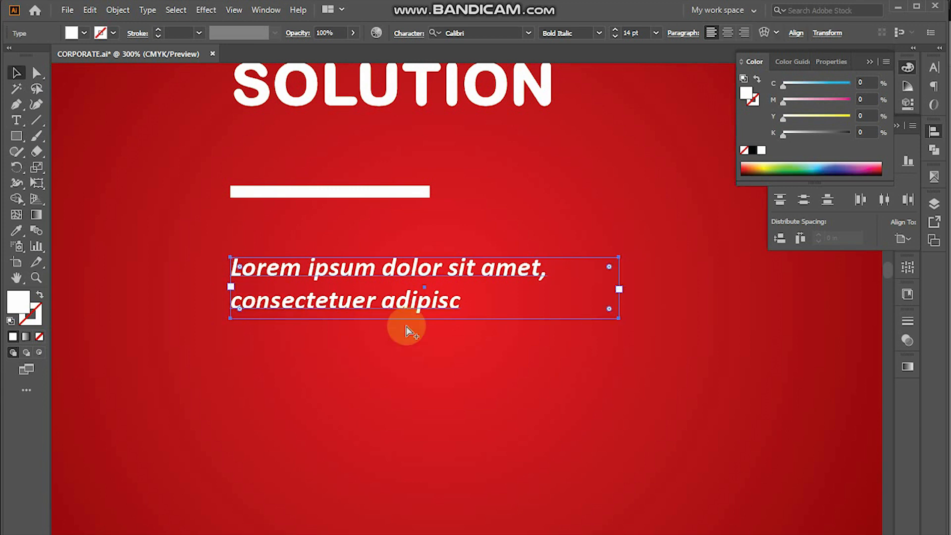
Build a vertical, five-column grid of black dots from the dot pattern below the AT&T logo and place it in the red hexagon
key(ctrl+minus)
key(ctrl+minus)
key(ctrl+minus)
key(ctrl+minus)
scroll(497, 349, left, 3)
key(z)
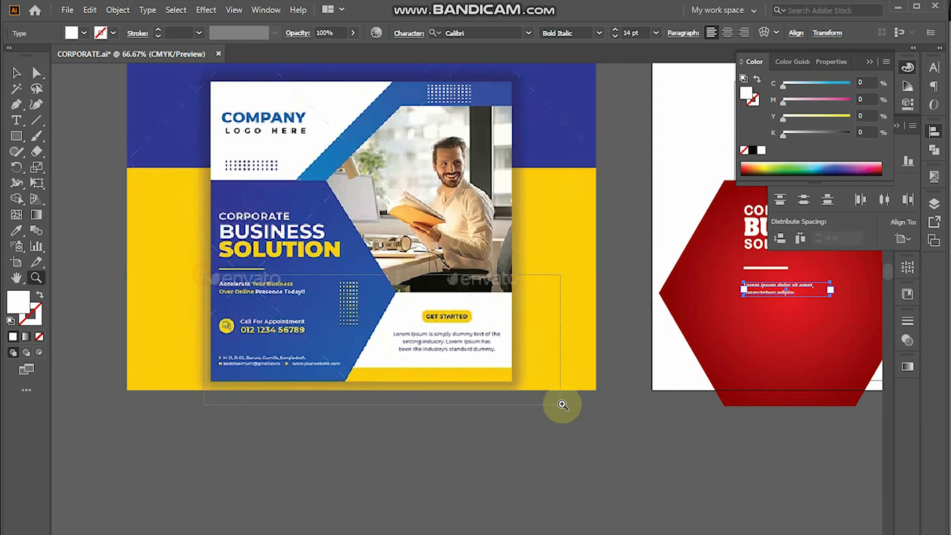
click(416, 386)
drag(638, 394, 219, 246)
drag(389, 320, 498, 393)
key(v)
click(377, 199)
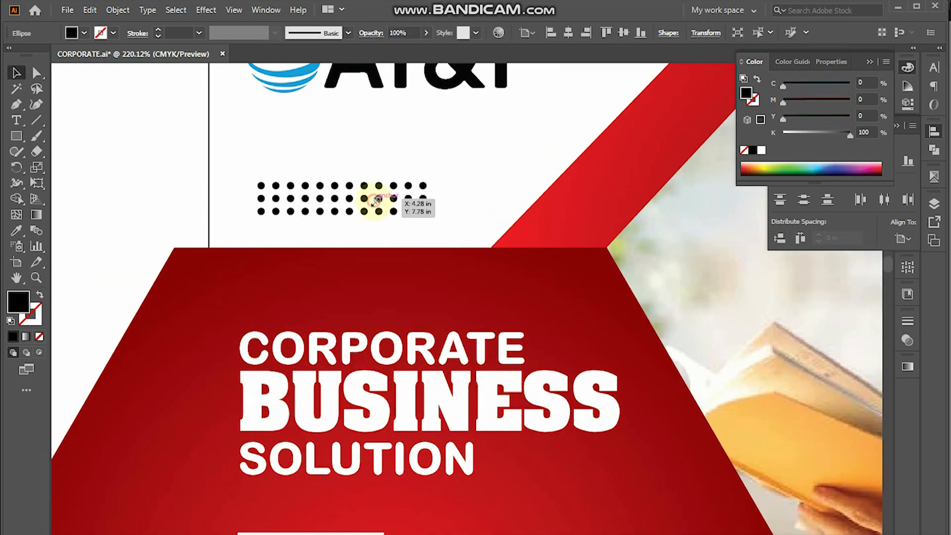
drag(211, 253, 211, 253)
click(225, 236)
drag(321, 195, 394, 165)
drag(372, 149, 488, 394)
scroll(484, 314, up, 5)
Change the fill colour of the vertical dot grid in the red hexagon to white
shift+click(483, 331)
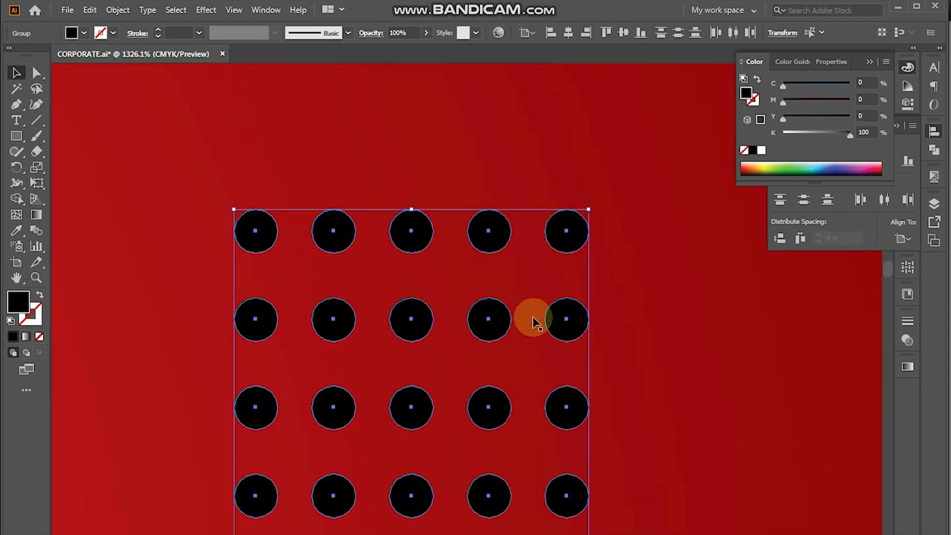
click(761, 150)
scroll(530, 388, down, 5)
Compare the red hexagon's layout with the lower part of the reference design, including its call-for-appointment and contact lines
drag(531, 389, 779, 418)
scroll(367, 351, down, 2)
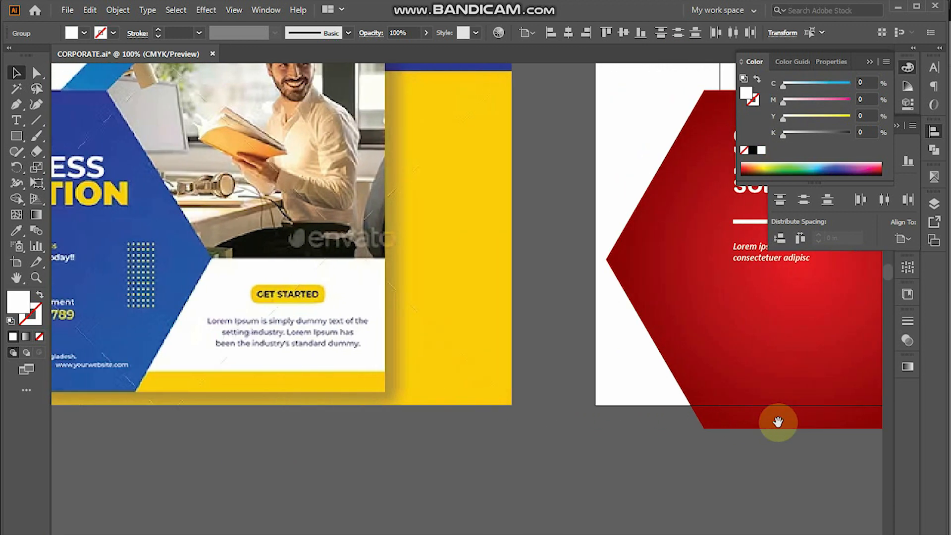
drag(398, 423, 660, 427)
key(z)
drag(201, 248, 726, 414)
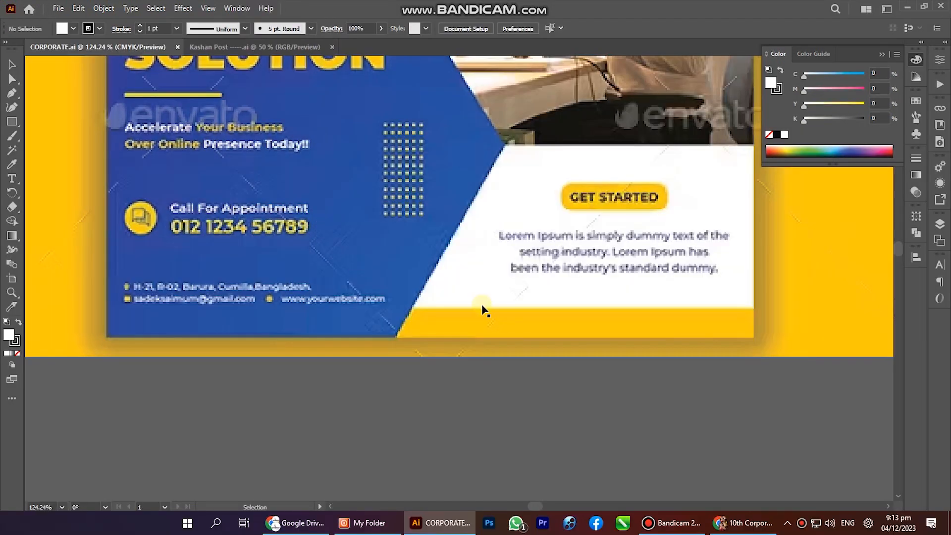
click(417, 226)
alt+click(401, 278)
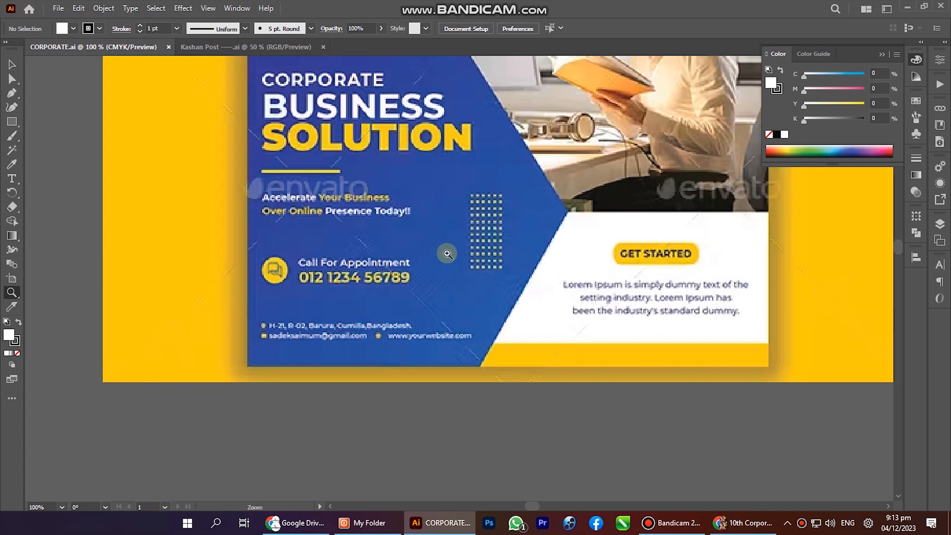
key(f)
key(f)
alt+click(450, 271)
scroll(545, 282, right, 5)
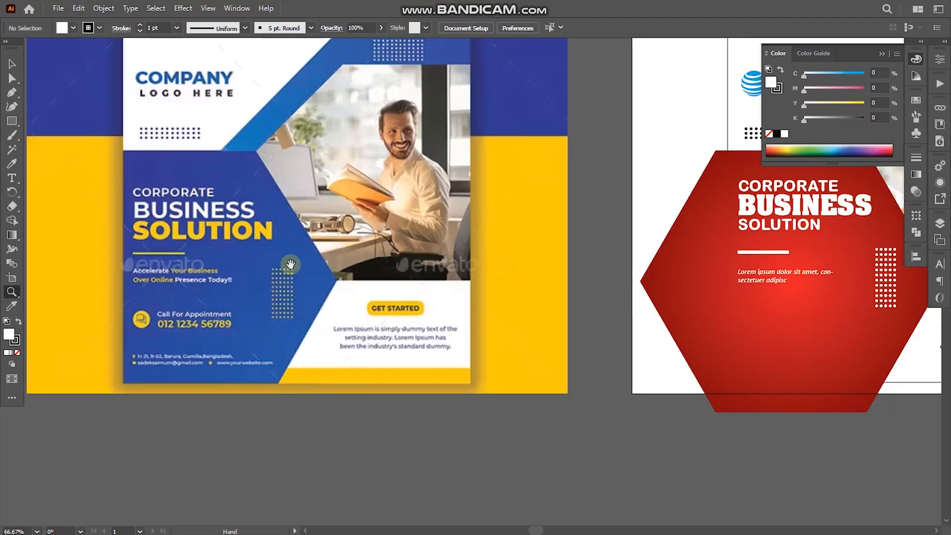
alt+click(570, 288)
scroll(504, 322, right, 2)
scroll(543, 297, left, 2)
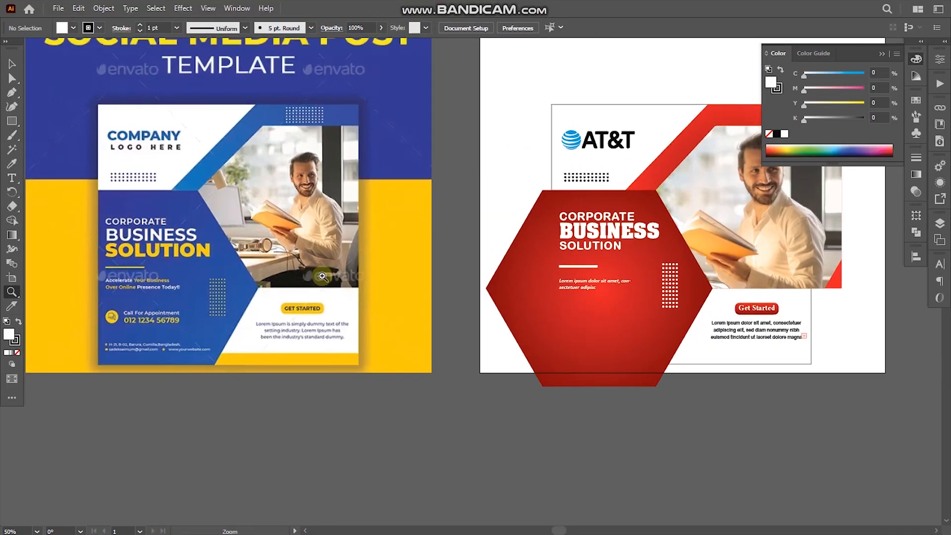
scroll(201, 262, up, 2)
scroll(516, 346, right, 2)
scroll(87, 251, left, 3)
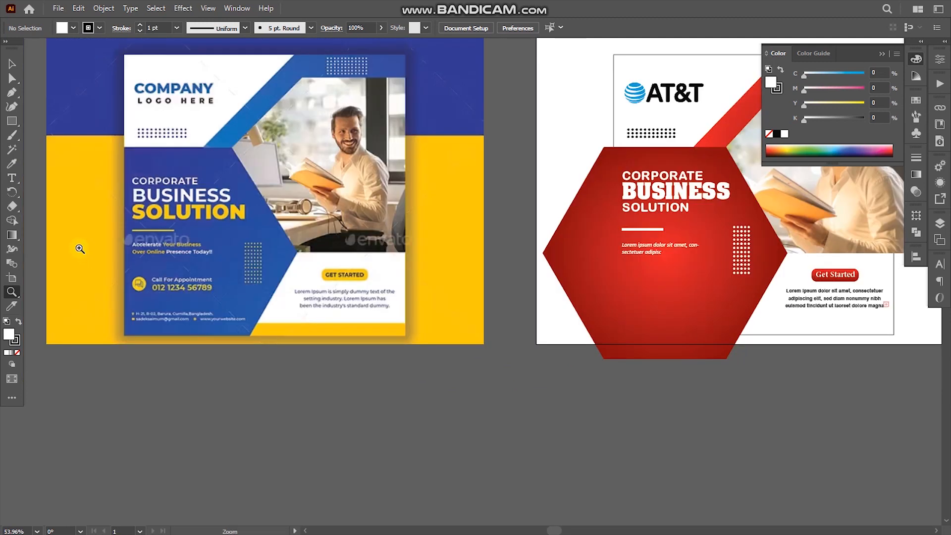
scroll(129, 246, up, 5)
scroll(410, 312, right, 1)
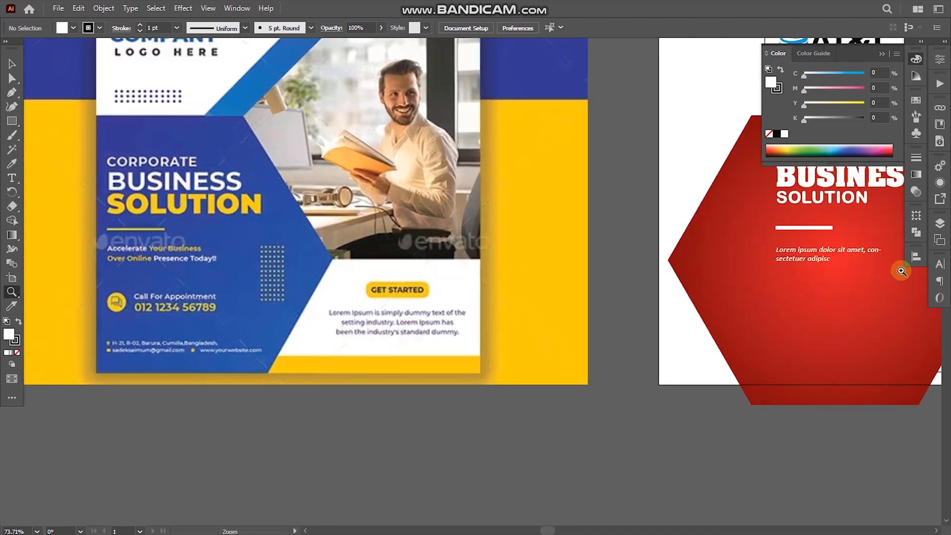
Cut the contact details group with its QR code from the dark footer of the other open printing post document
drag(580, 268, 643, 229)
scroll(285, 255, up, 2)
key(f)
click(238, 46)
scroll(490, 399, up, 4)
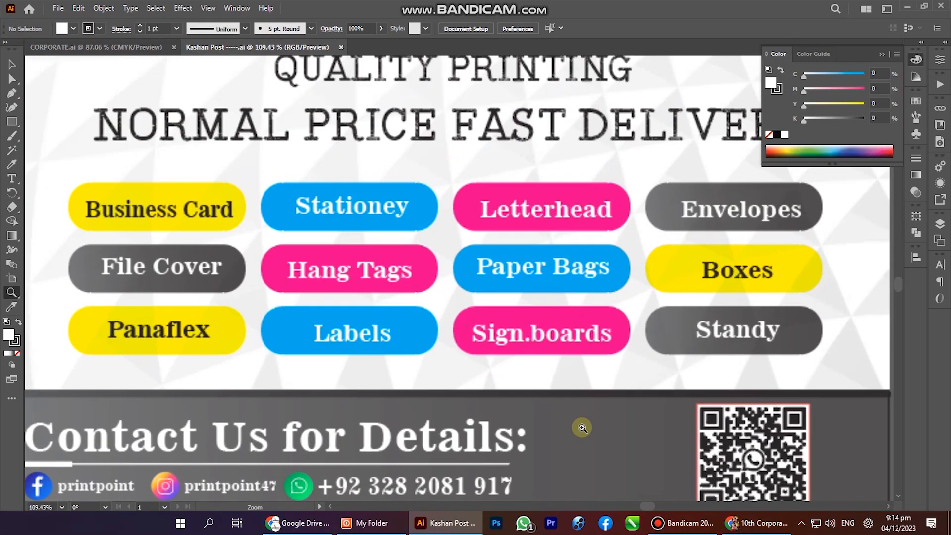
key(v)
double_click(463, 301)
click(463, 302)
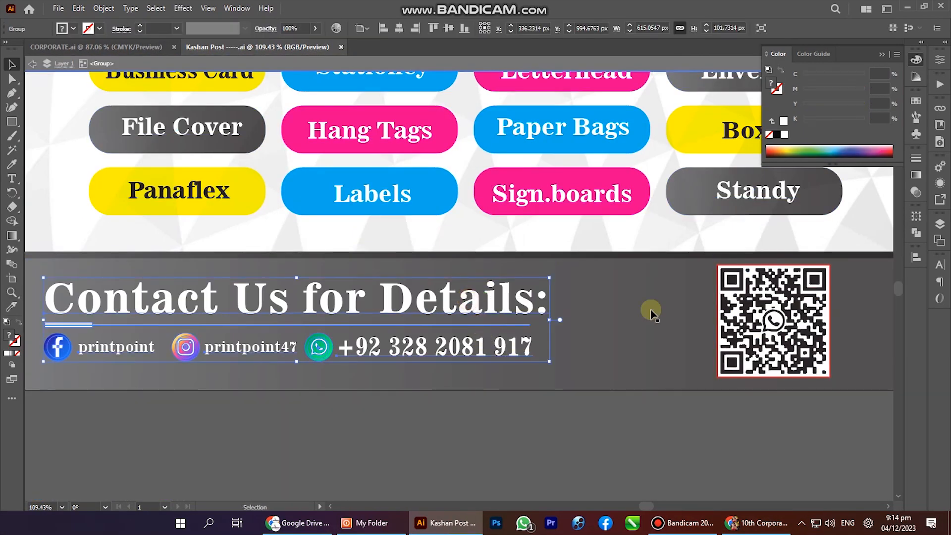
key(ctrl+x)
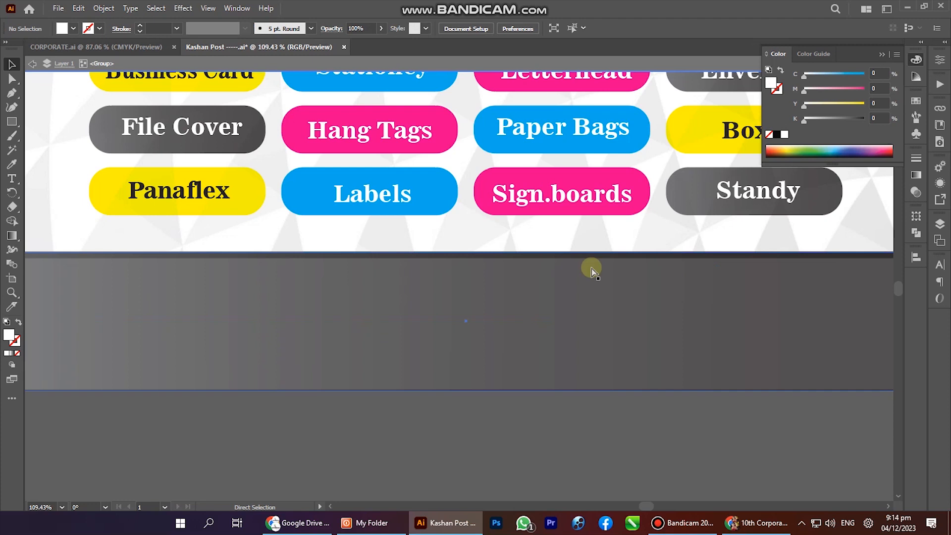
Paste the contact details group with the QR code into CORPORATE.ai
click(138, 46)
drag(349, 300, 379, 275)
scroll(446, 300, up, 3)
key(ctrl+v)
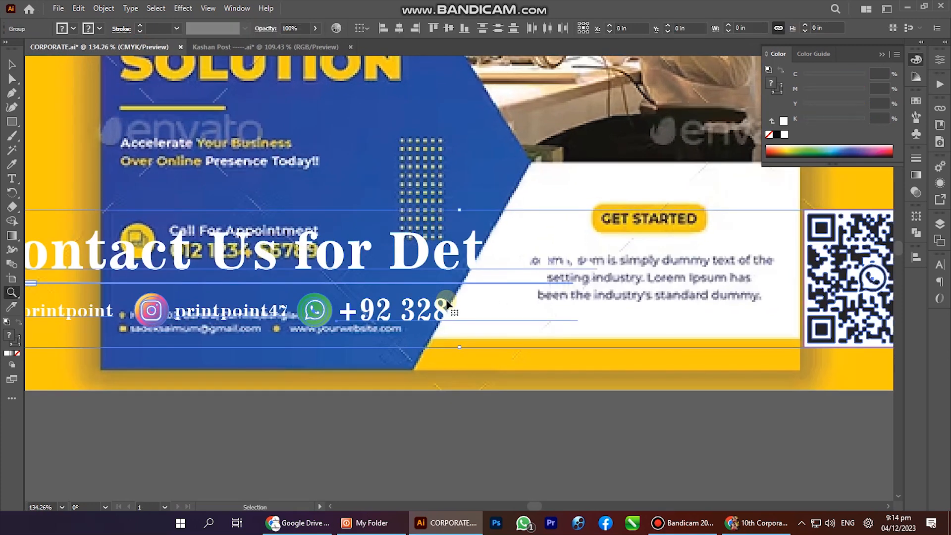
ctrl+alt+click(446, 300)
ctrl+alt+click(446, 300)
drag(446, 299, 303, 257)
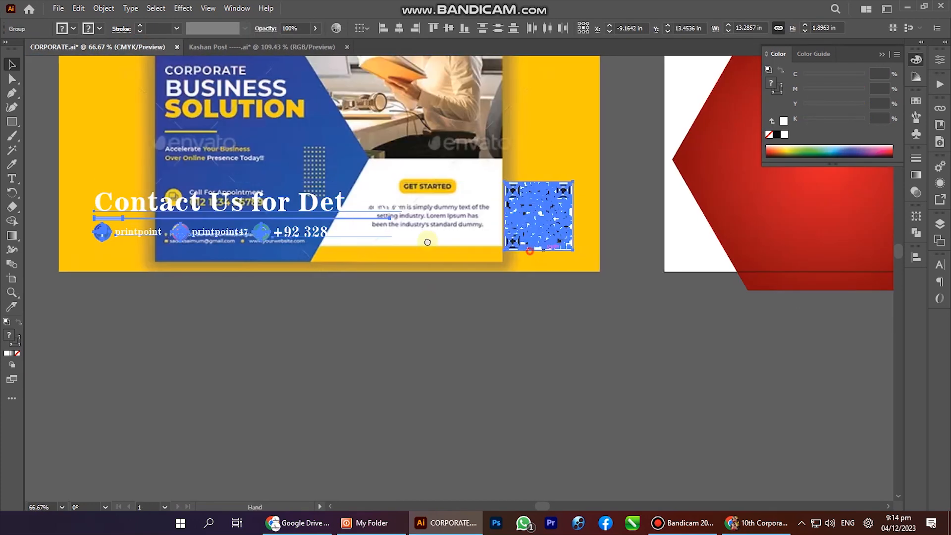
Scale the pasted contact group down to about 5.75 by 0.82 in and place it in the lower part of the red hexagon
drag(552, 248, 194, 247)
drag(170, 215, 512, 224)
drag(307, 263, 348, 278)
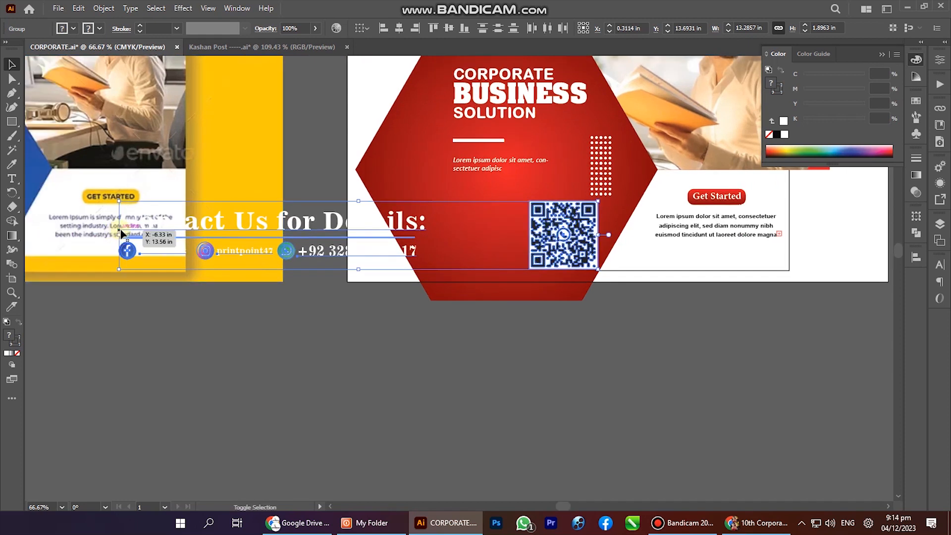
drag(123, 232, 421, 235)
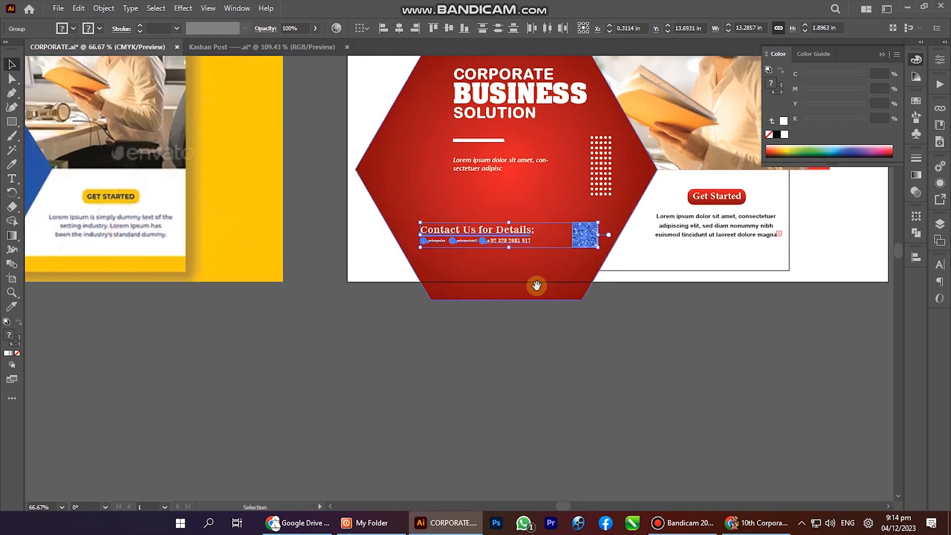
drag(537, 282, 408, 342)
drag(293, 292, 341, 292)
drag(475, 293, 548, 318)
drag(419, 247, 319, 269)
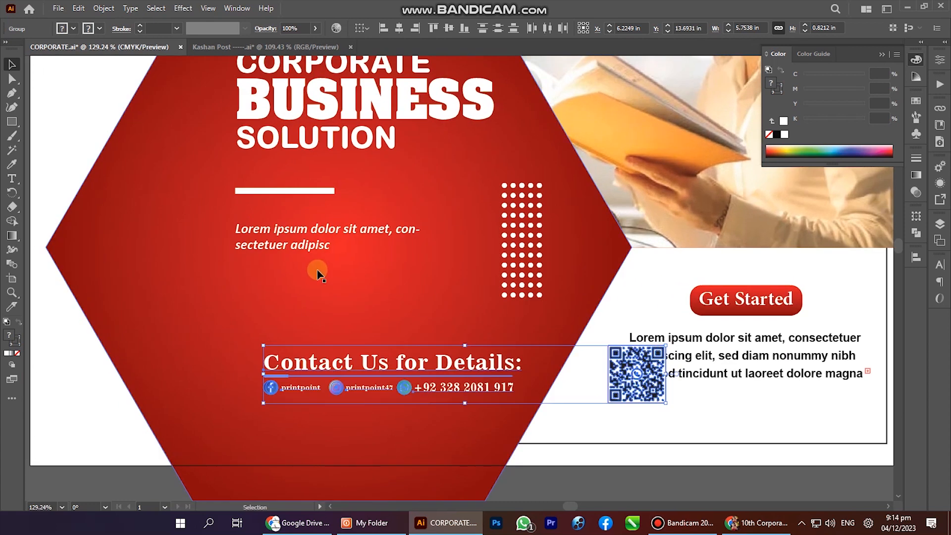
Align the contact group's left edge with the italic tagline text in the red hexagon
shift+click(289, 249)
click(288, 249)
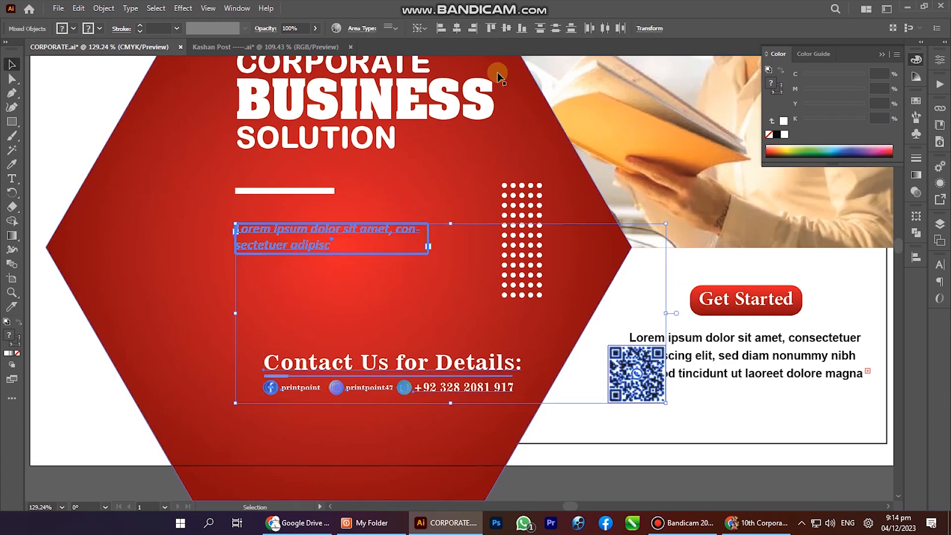
click(440, 29)
click(419, 314)
click(376, 384)
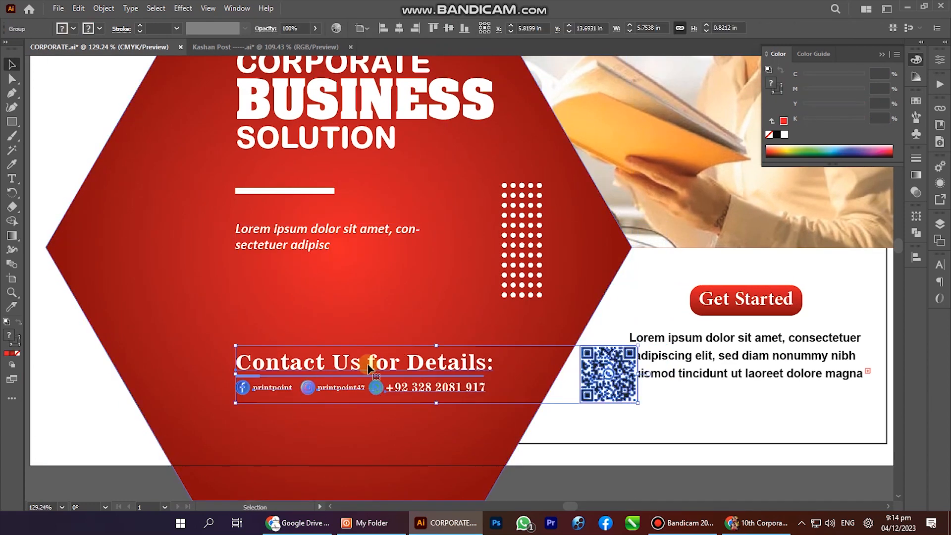
Move the QR code between the tagline and the Contact Us for Details heading, and left-align it with the tagline
drag(372, 366, 422, 368)
double_click(674, 389)
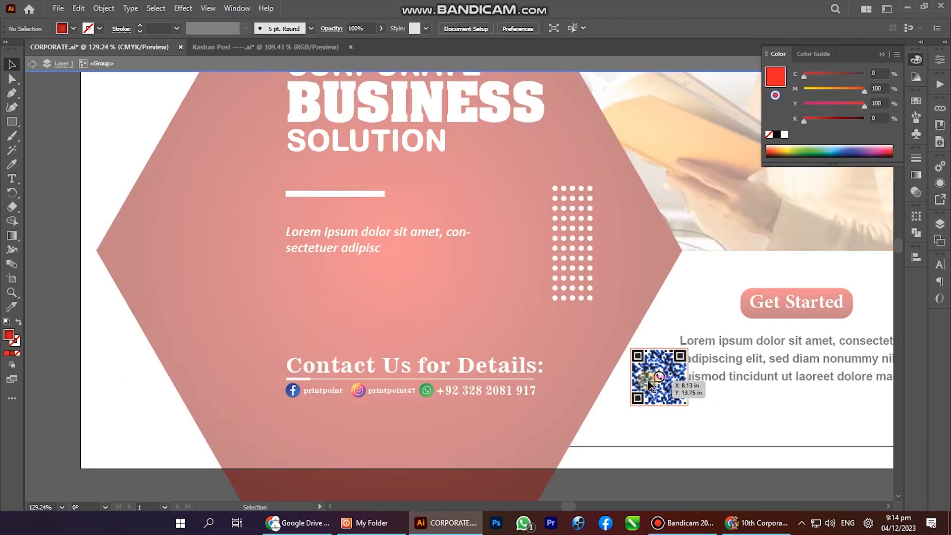
drag(675, 390, 327, 311)
key(Escape)
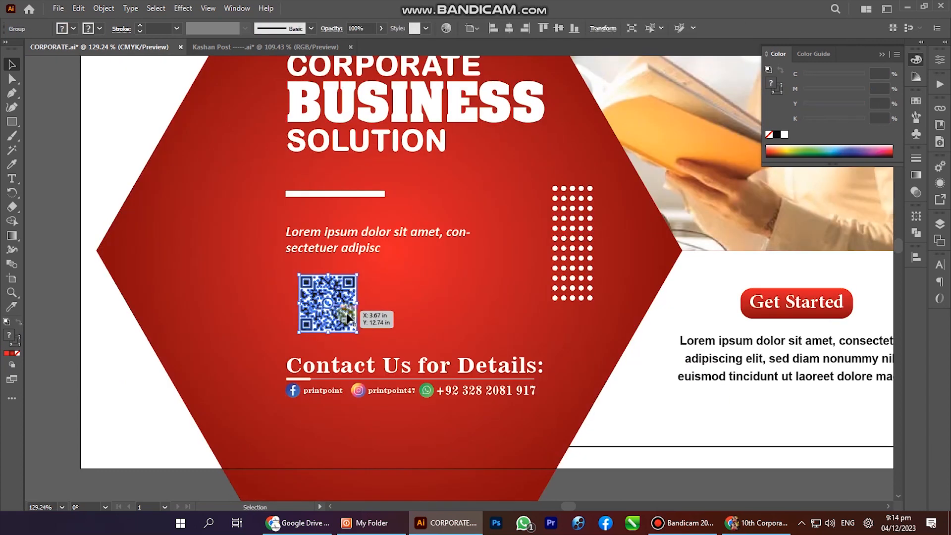
shift+click(325, 250)
click(325, 249)
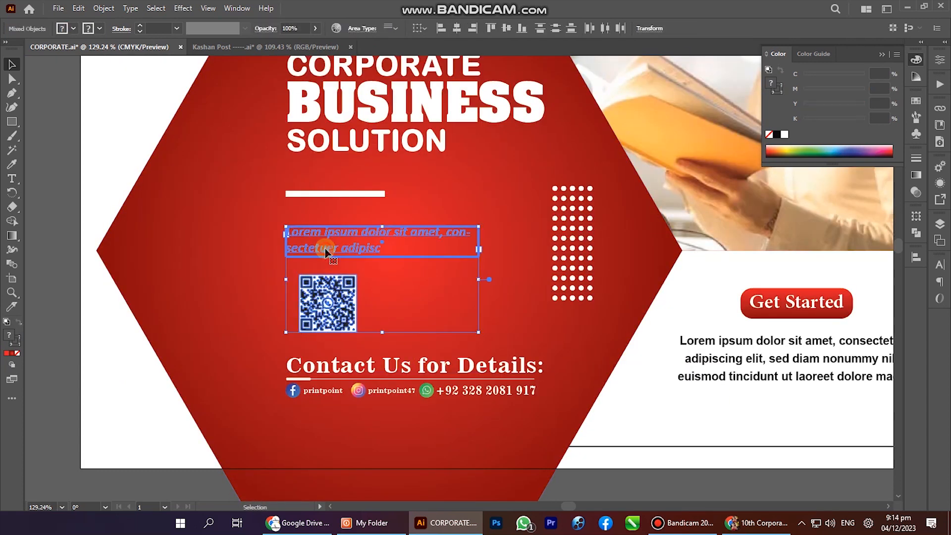
click(493, 28)
click(734, 448)
Nudge the QR code slightly down in the space between the tagline and the contact heading, then deselect everything
click(314, 303)
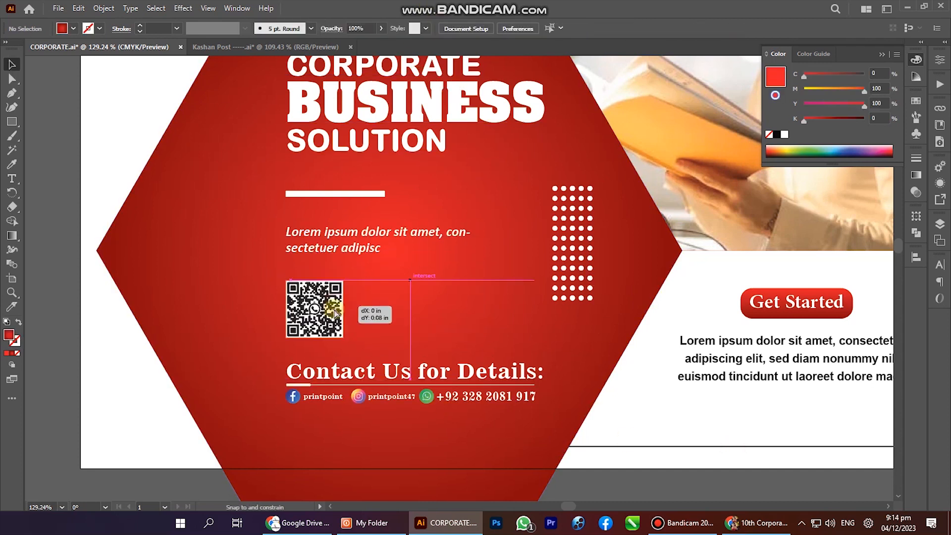
double_click(321, 297)
mouse_move(321, 297)
mouse_down()
mouse_move(321, 313)
mouse_move(320, 301)
mouse_up()
double_click(500, 298)
key(ctrl+minus)
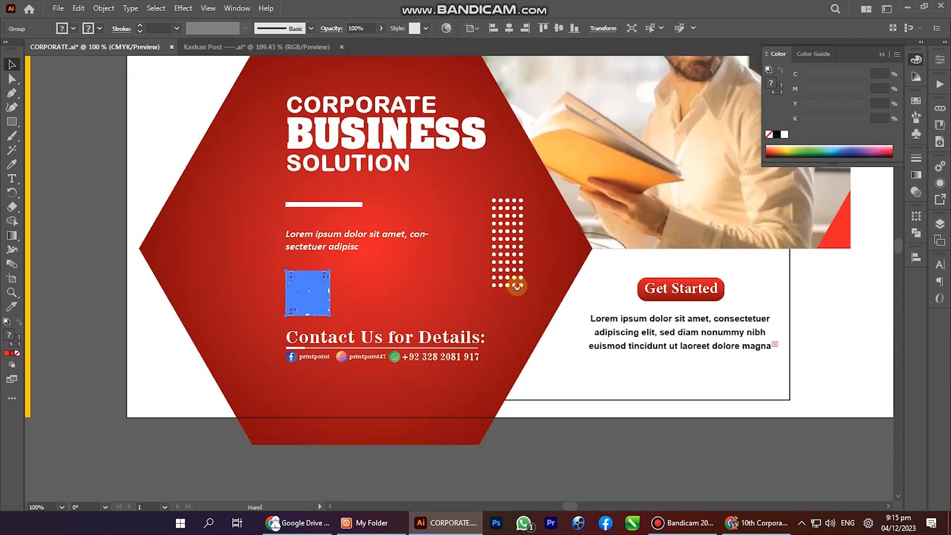
key(ctrl+minus)
drag(352, 109, 472, 267)
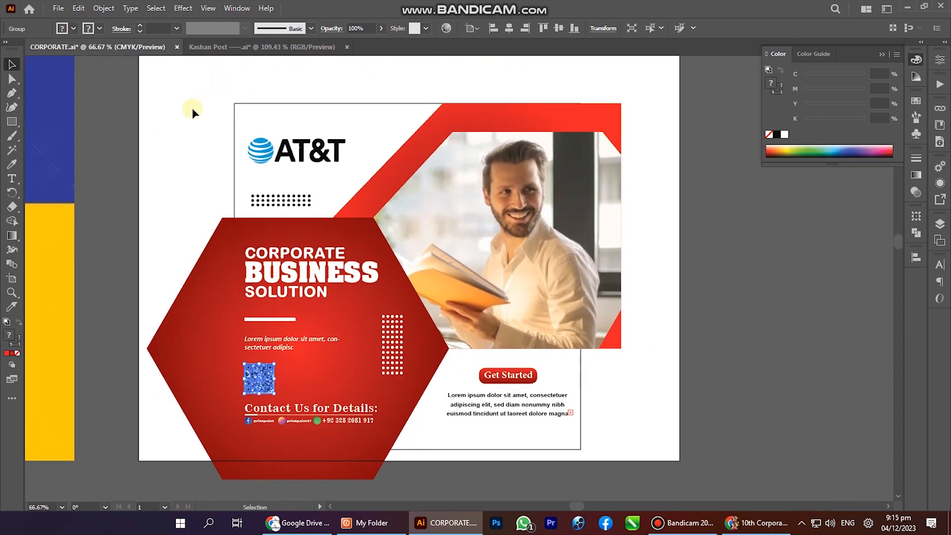
key(ctrl+shift+a)
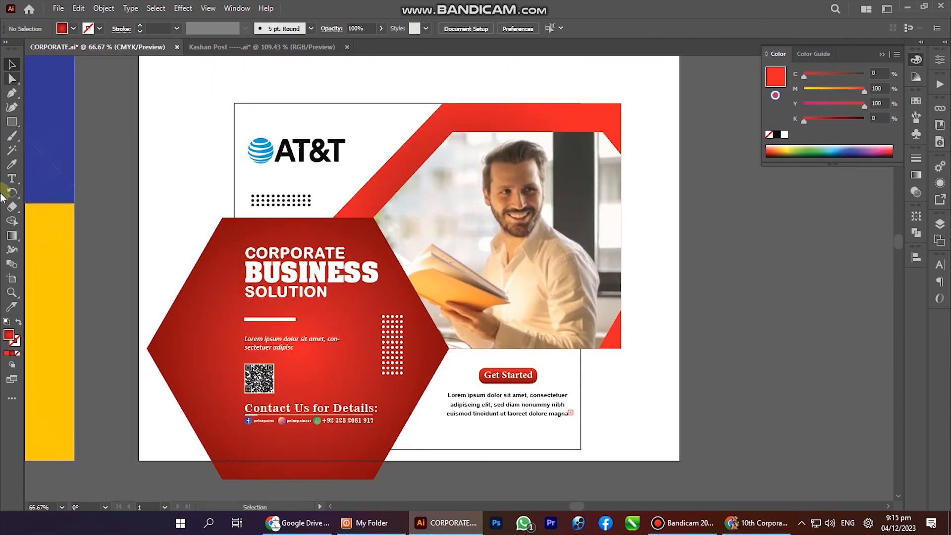
Draw a rectangle over the post's square outline and use it as a clipping mask for all of the artwork
click(12, 122)
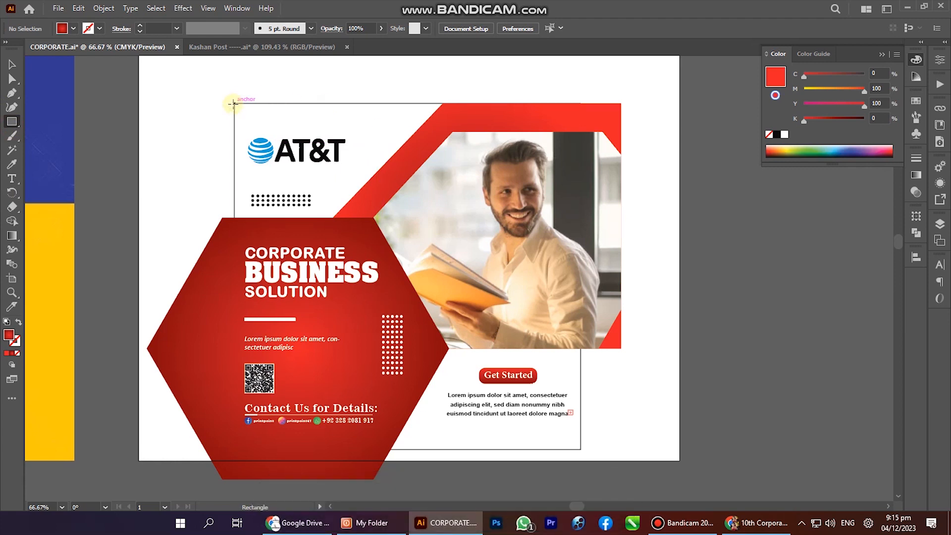
mouse_move(235, 104)
mouse_down()
mouse_move(253, 216)
mouse_move(581, 449)
mouse_up()
key(v)
scroll(201, 425, down, 2)
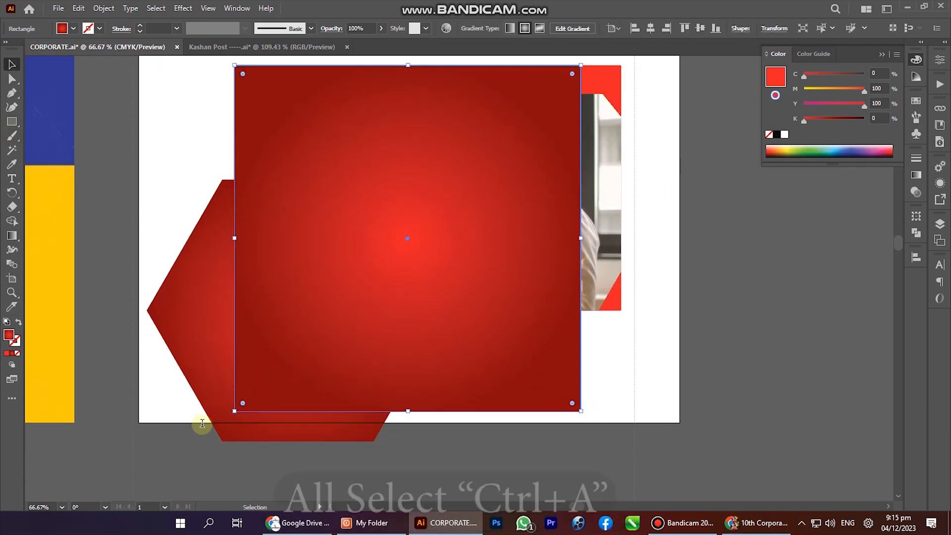
click(246, 357)
key(ctrl+a)
right_click(350, 214)
click(393, 403)
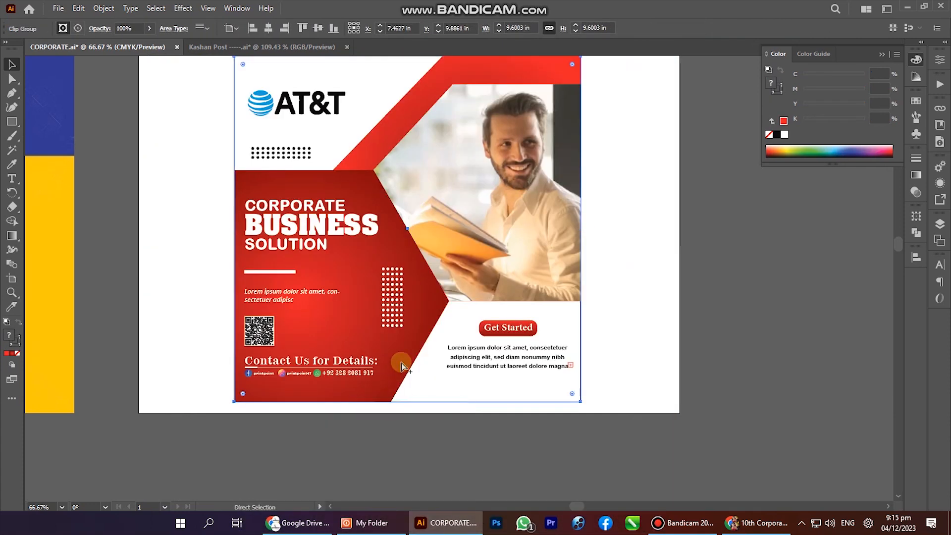
Examine the clipped post in full-screen view and compare it with the reference design beside it
key(ctrl+minus)
key(Tab)
key(f)
key(f)
key(ctrl+0)
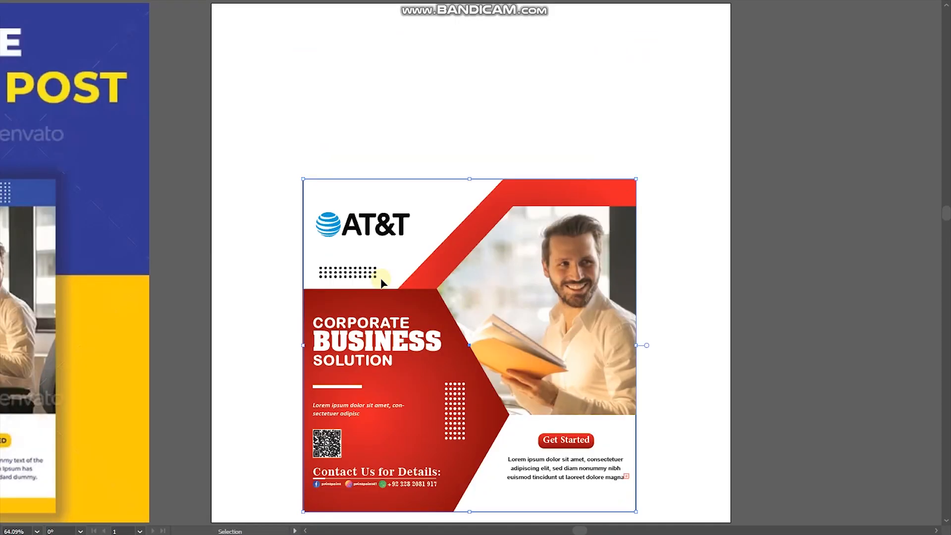
alt+click(531, 295)
key(f)
key(Tab)
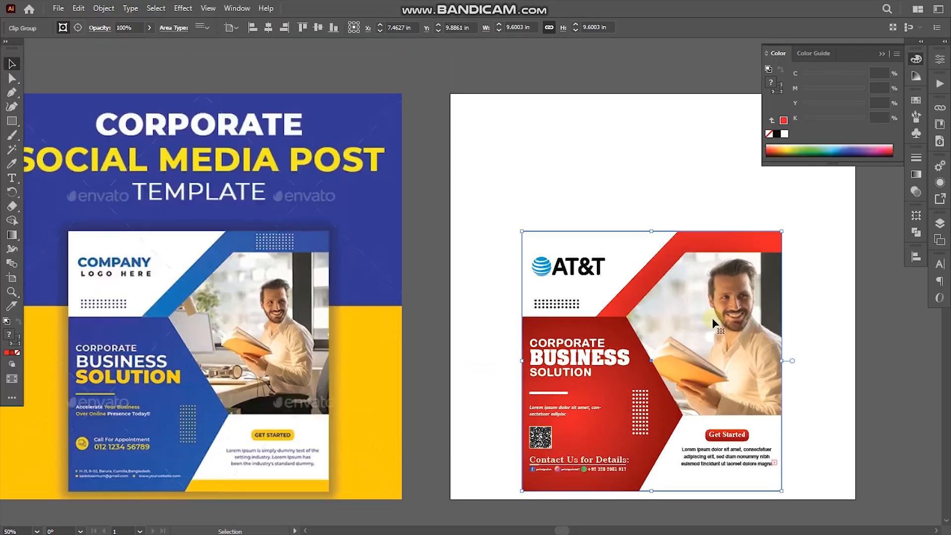
Enlarge the clipped post proportionally from its centre and stretch it so it fills the artboard
click(915, 253)
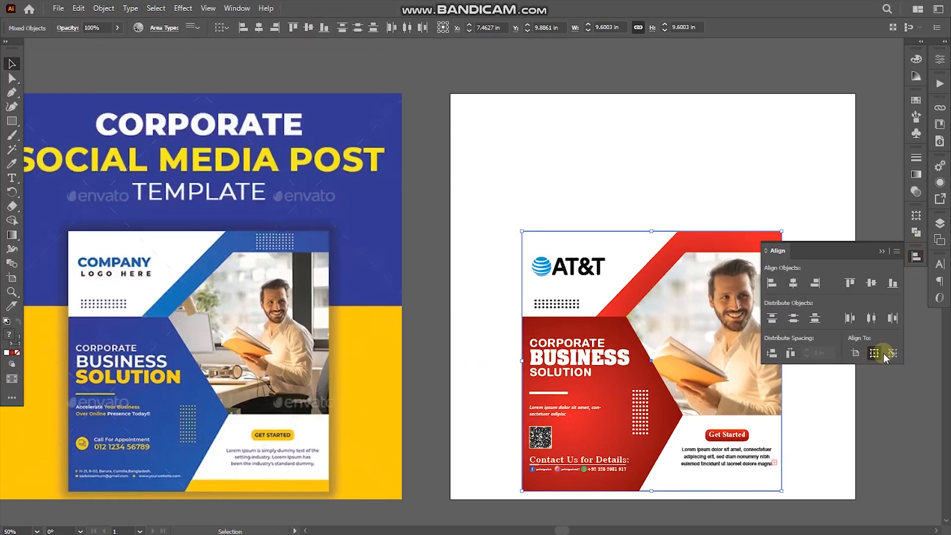
drag(653, 233, 672, 106)
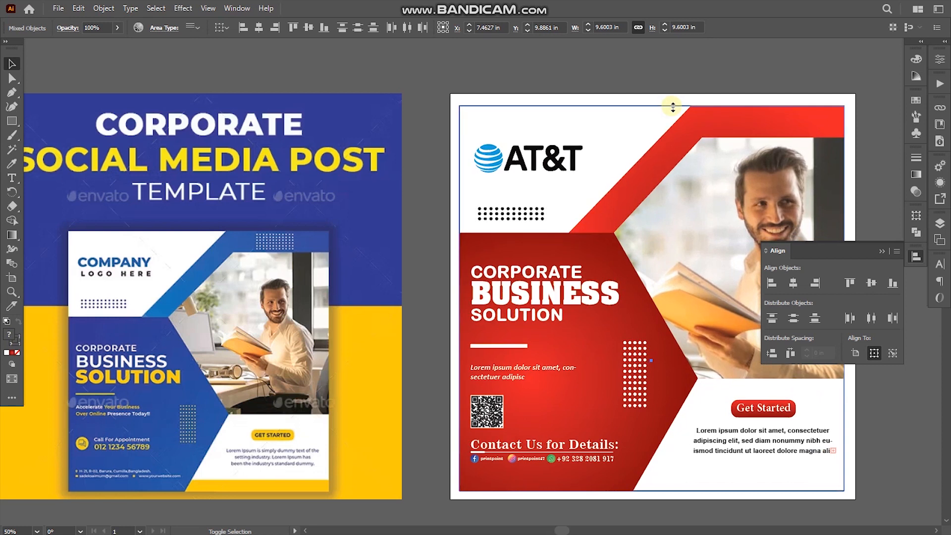
click(846, 126)
drag(842, 103, 853, 121)
click(388, 438)
Inspect the enlarged post in full-screen view, checking the red band and how the design fits the artboard
key(a)
key(f)
key(f)
key(f)
key(f)
click(777, 109)
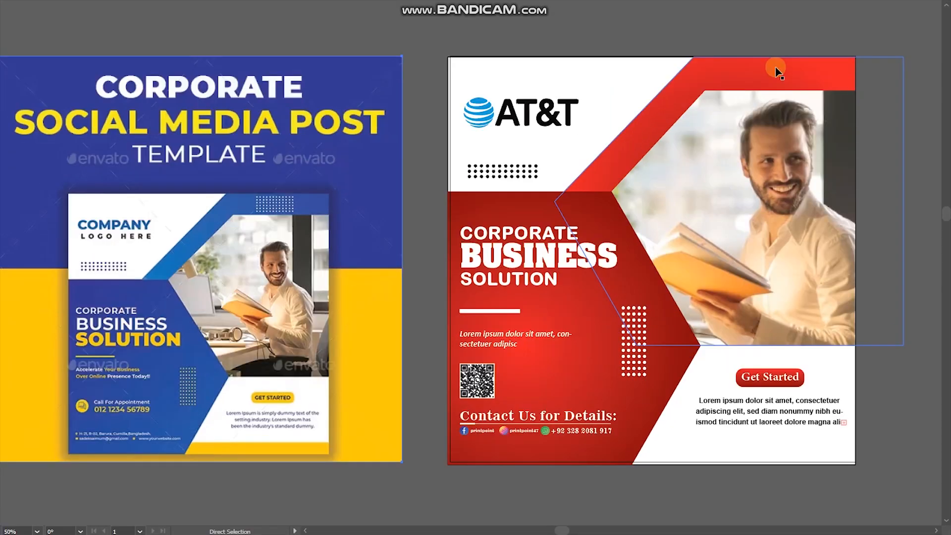
key(ctrl+0)
click(844, 192)
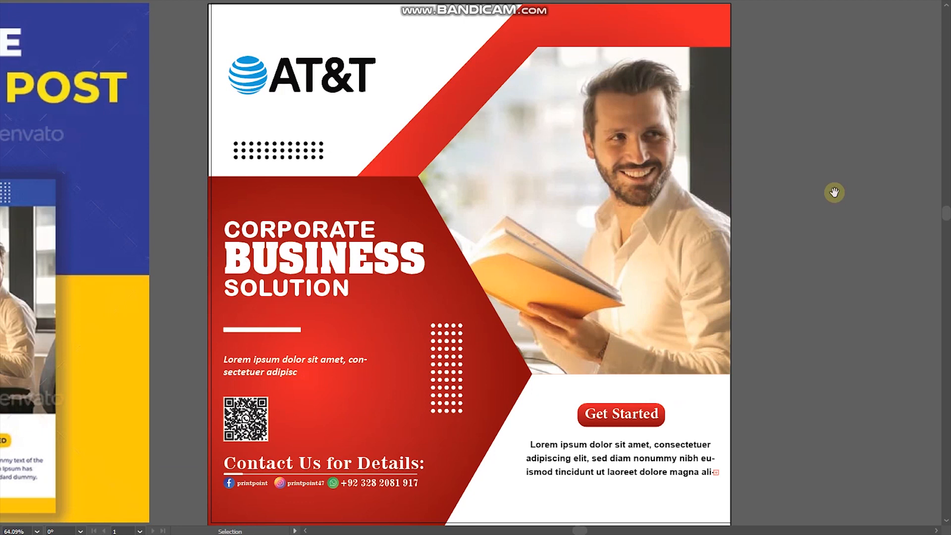
Scale the man's photo down and reposition it inside its hexagonal frame so more of the background shows
key(v)
click(678, 263)
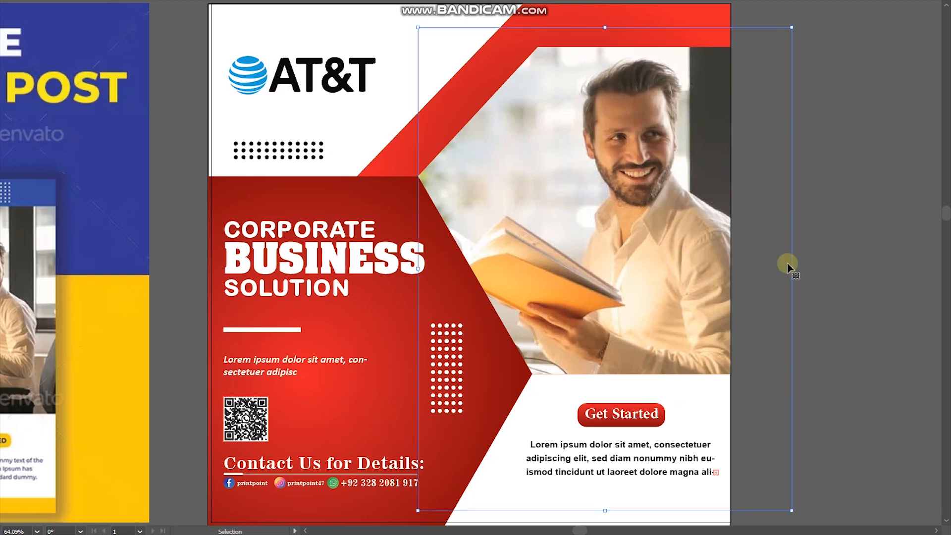
drag(630, 298, 631, 266)
click(833, 282)
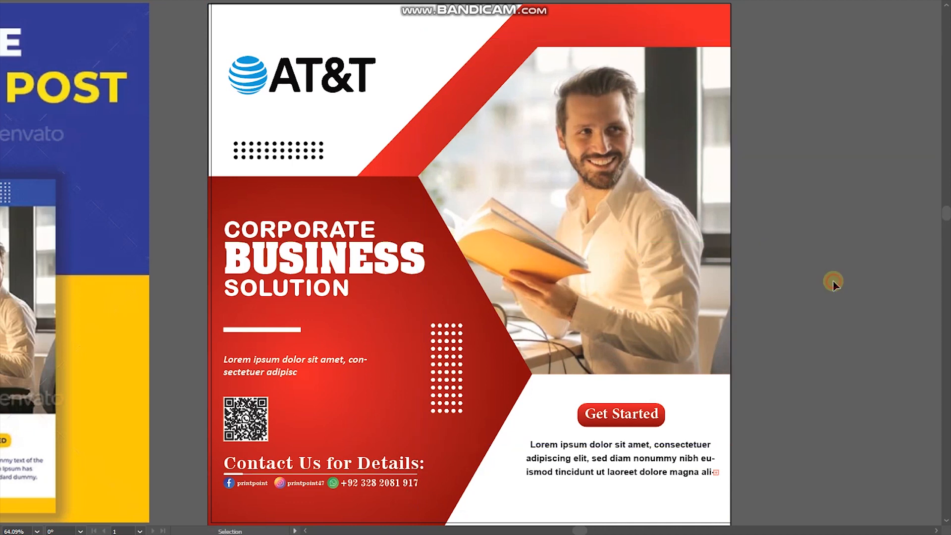